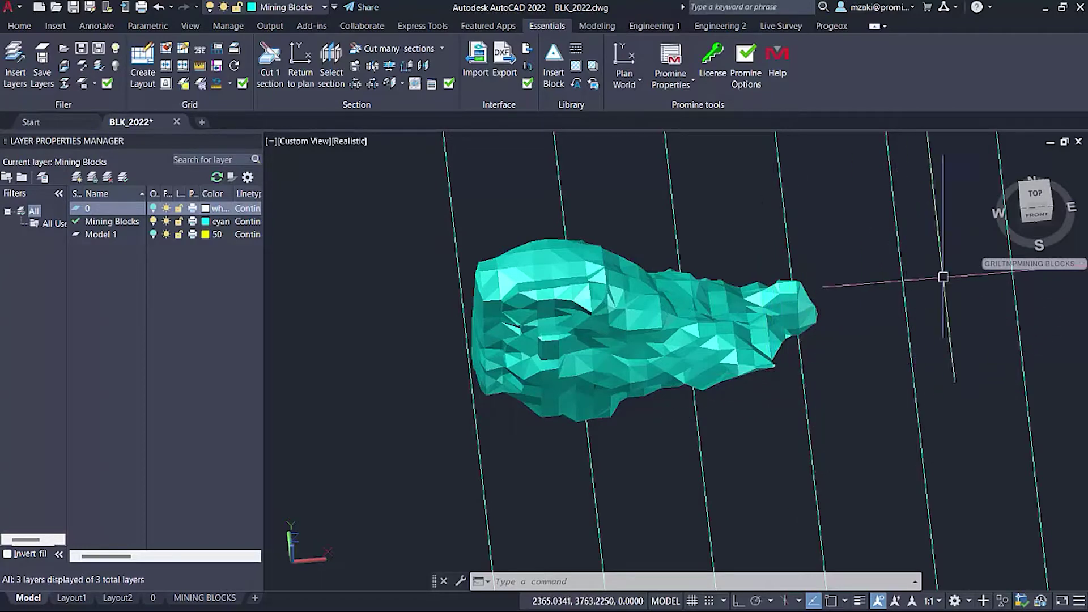
Turn layer 0's coloured block model on, then off again
scroll(689, 307, up, 5)
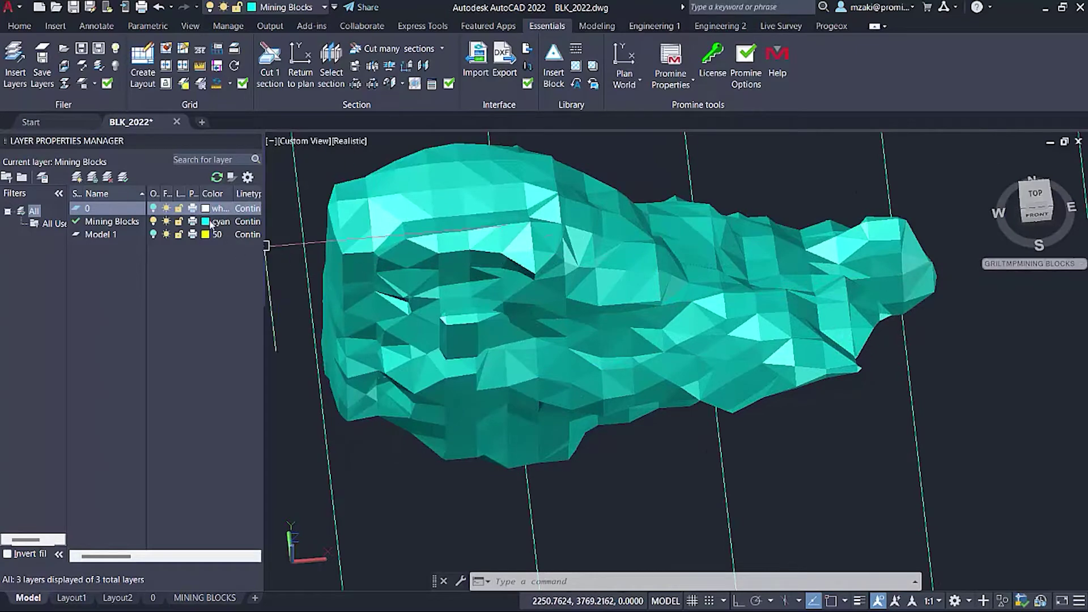
click(154, 209)
click(153, 208)
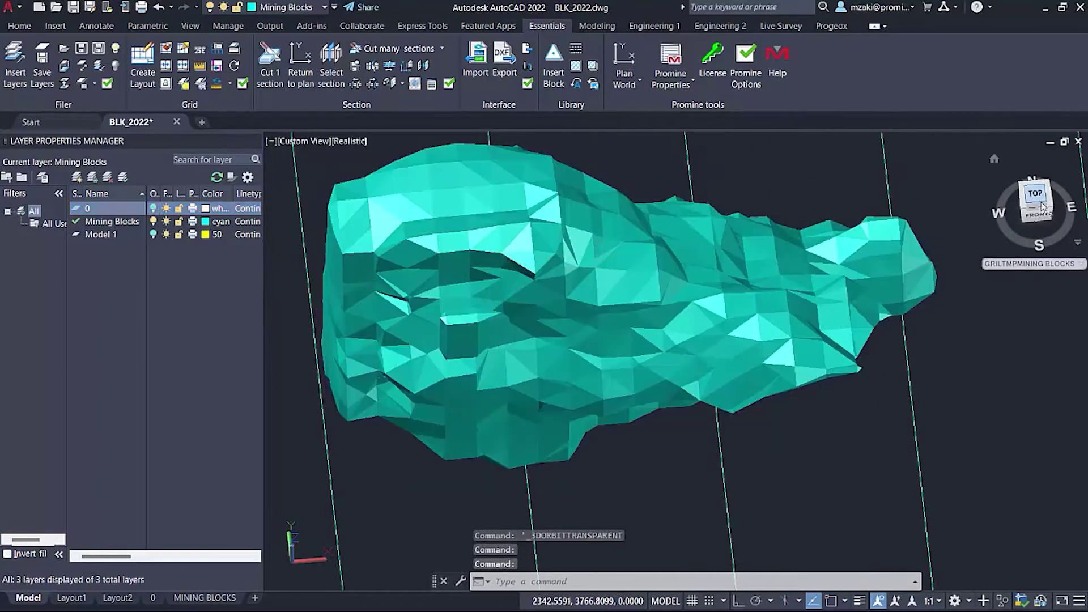
Switch to Top view and zoom and pan to the block labels and tonnage chart
click(1038, 202)
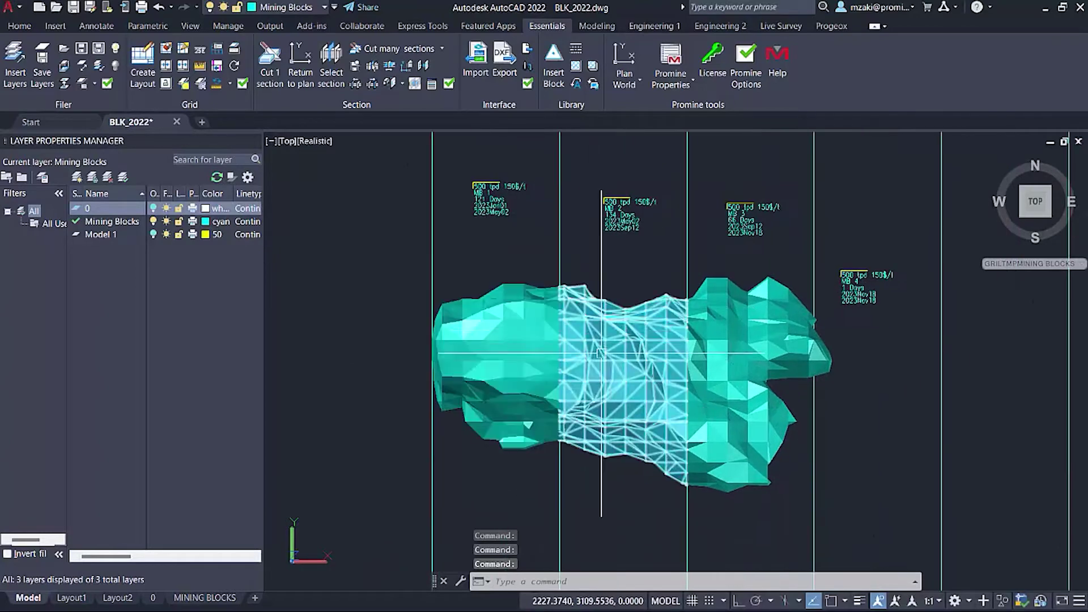
scroll(498, 291, up, 5)
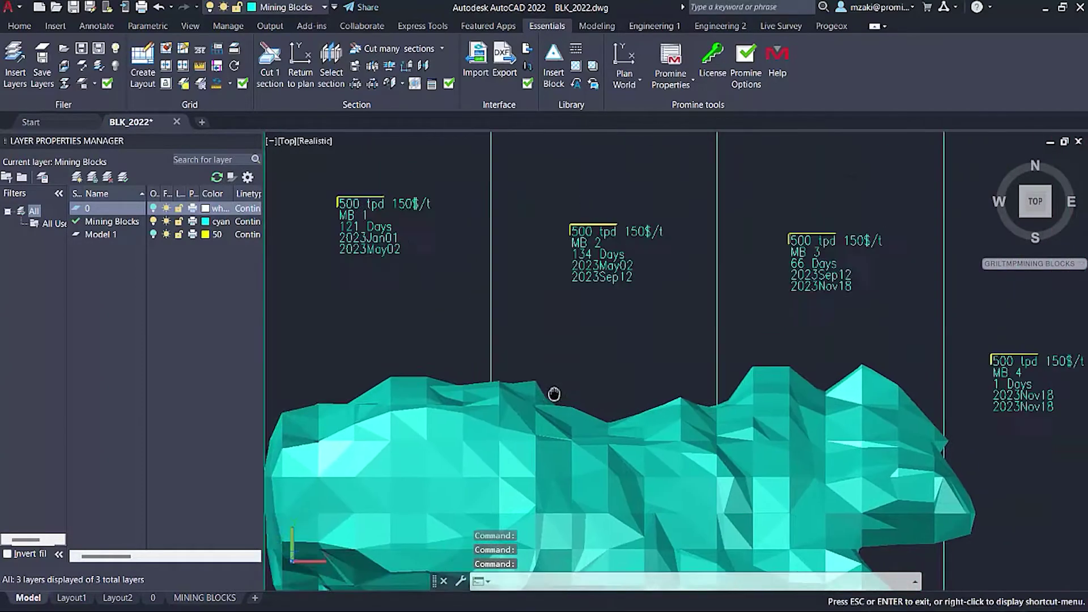
scroll(482, 368, down, 5)
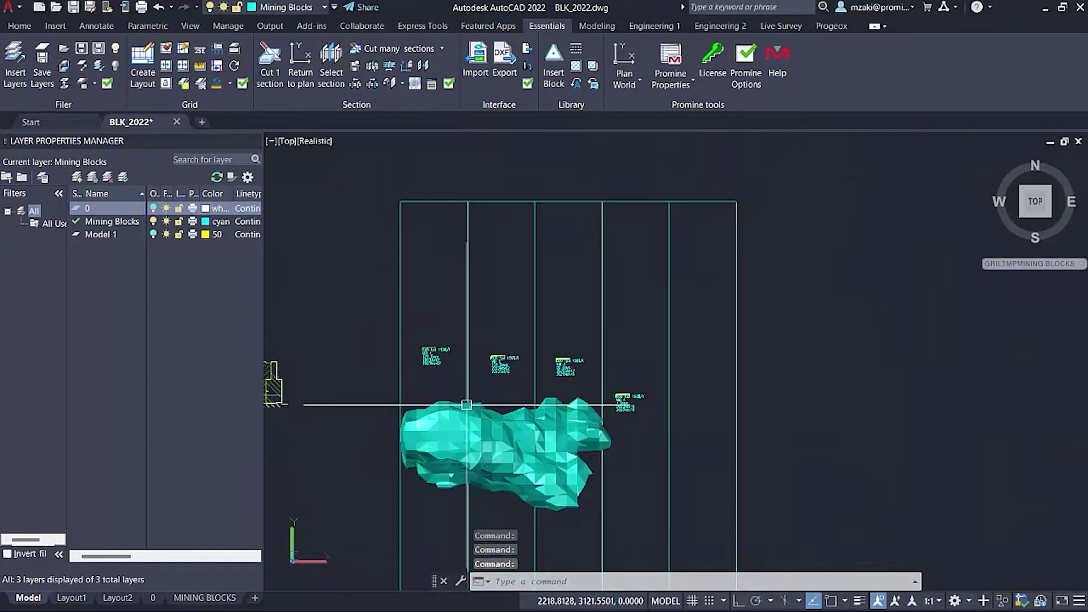
middle_drag(348, 372, 631, 380)
scroll(631, 379, up, 5)
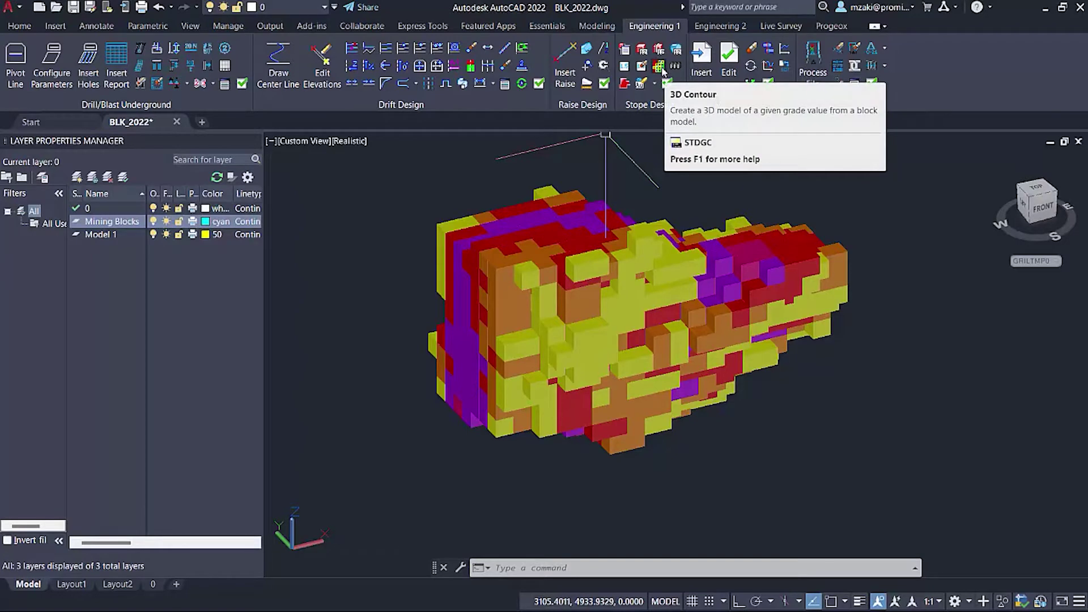
Start a 3D Contour and crossing-select all 1517 blocks of the block model
click(659, 66)
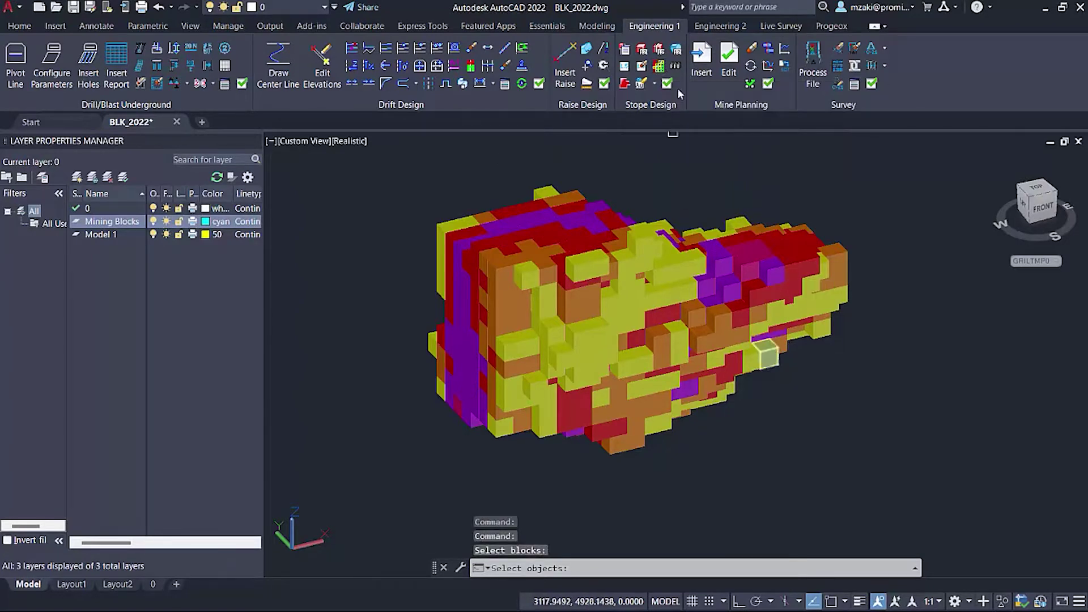
click(911, 512)
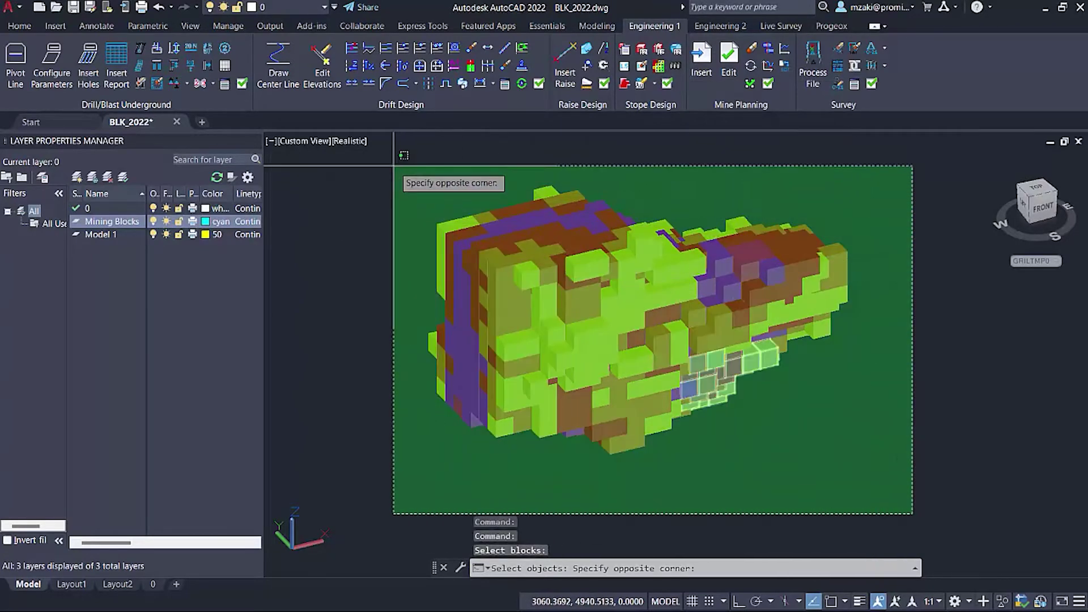
click(393, 166)
key(Return)
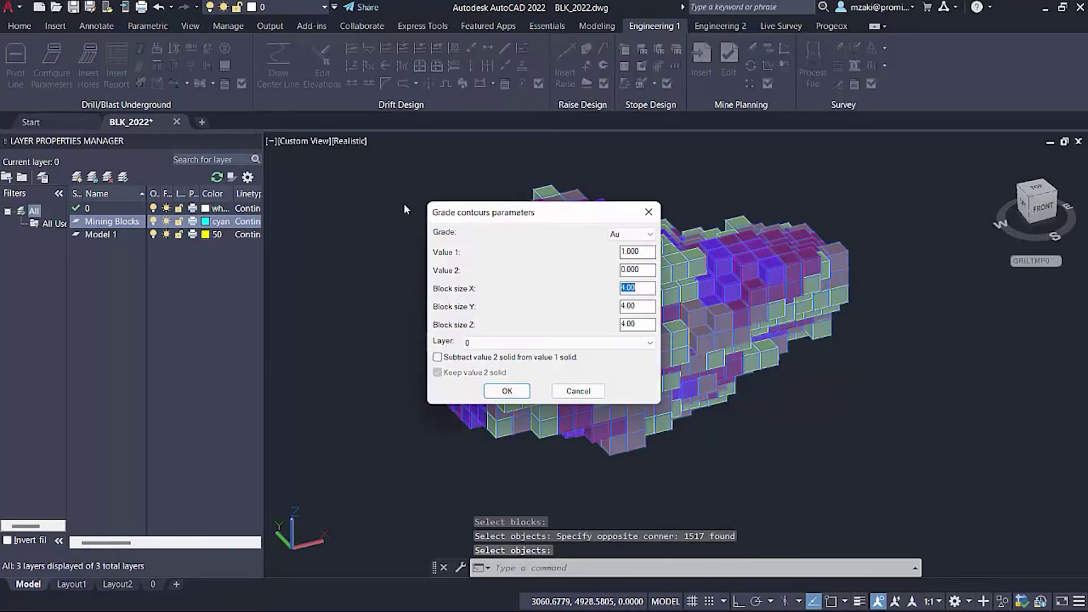
Contour Au at value 4 on layer MODEL 1 and confirm the destination layer
drag(544, 216, 497, 207)
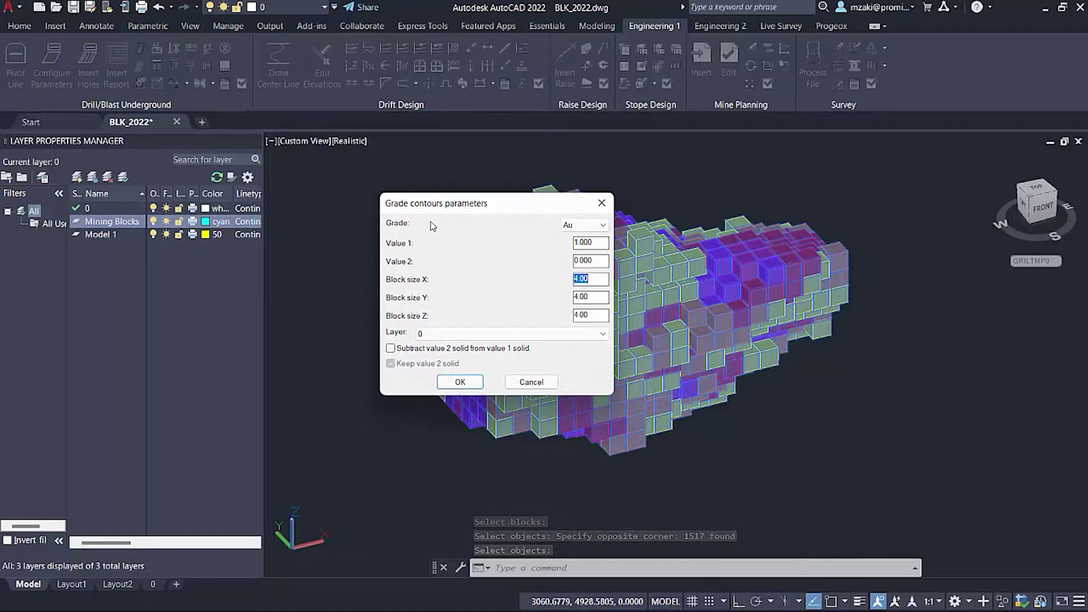
click(584, 225)
click(575, 236)
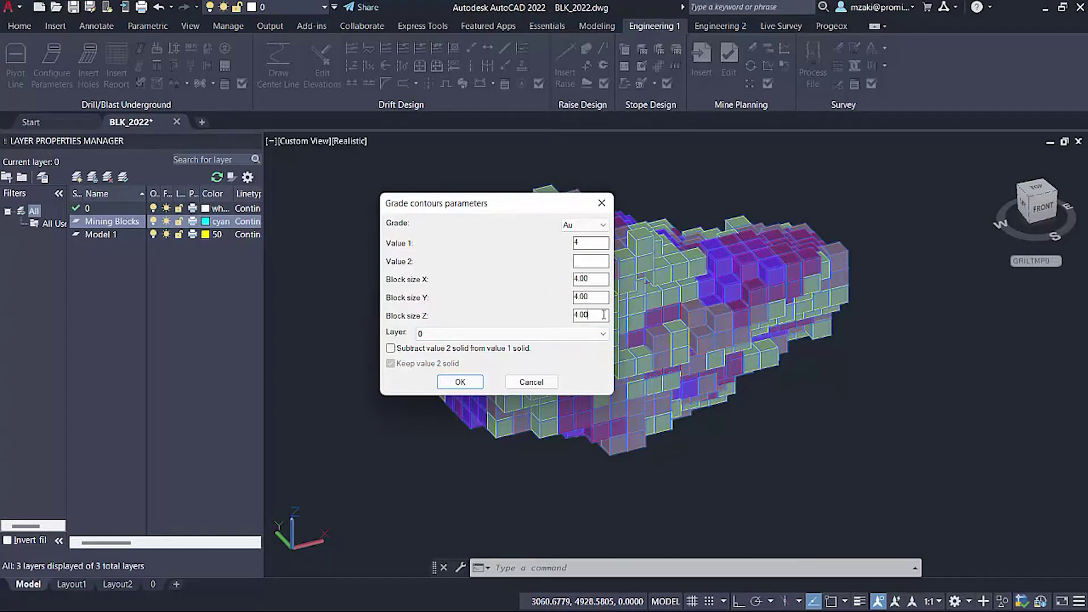
click(426, 340)
click(453, 366)
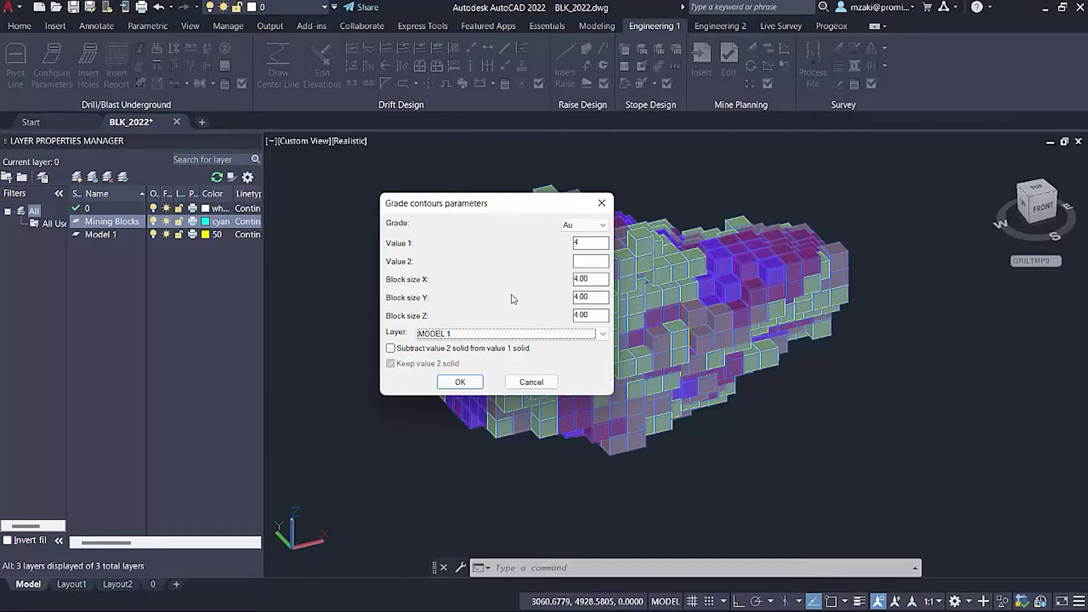
click(459, 382)
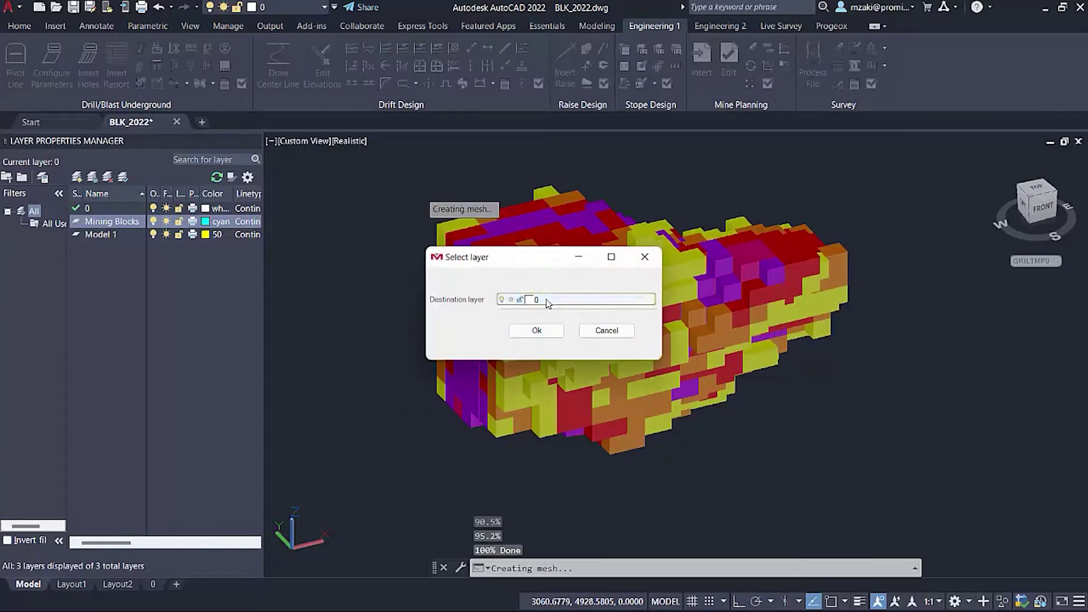
click(541, 299)
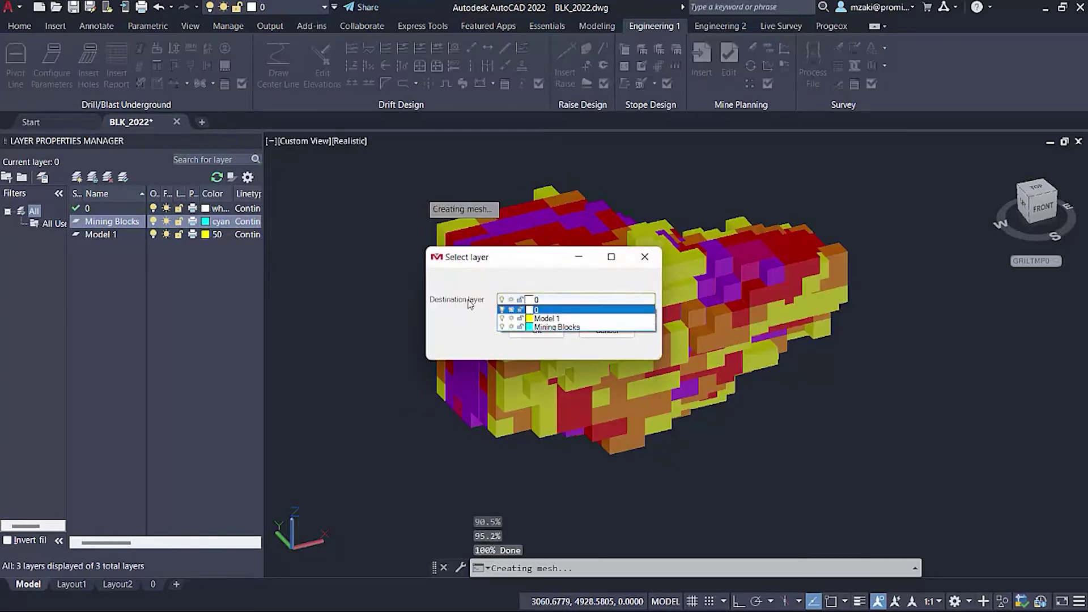
click(550, 318)
click(547, 334)
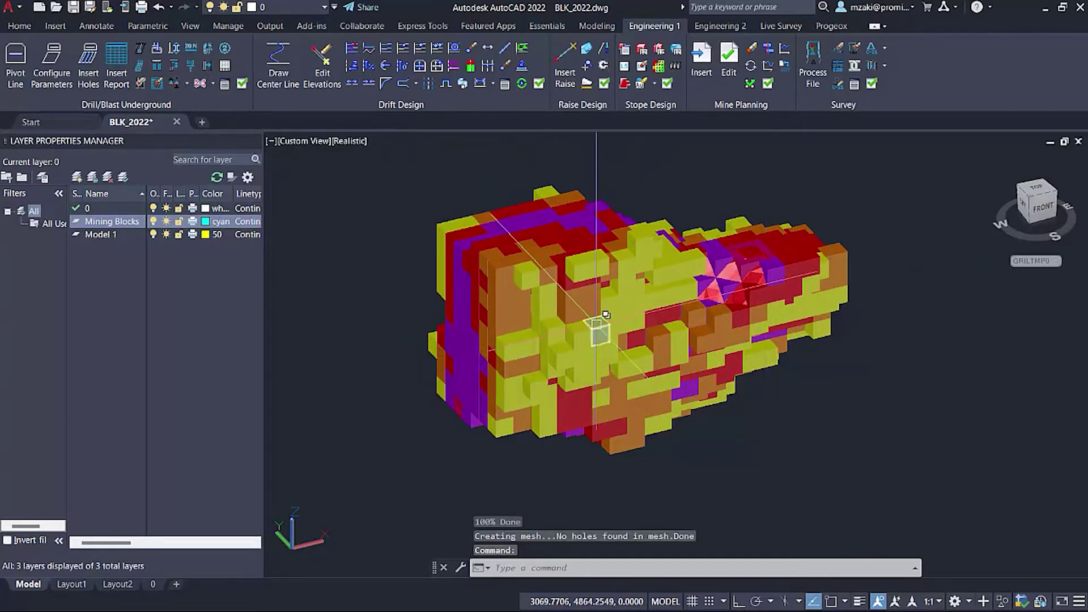
Return to plan view with SECP, centre the model, and make Mining Blocks current
text(secp)
key(Return)
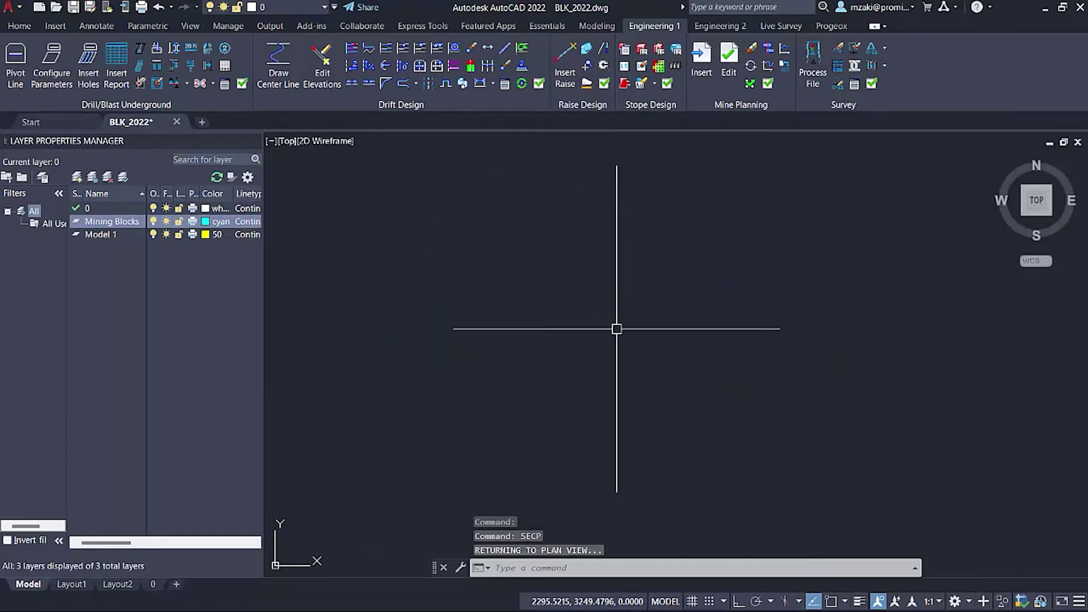
click(111, 208)
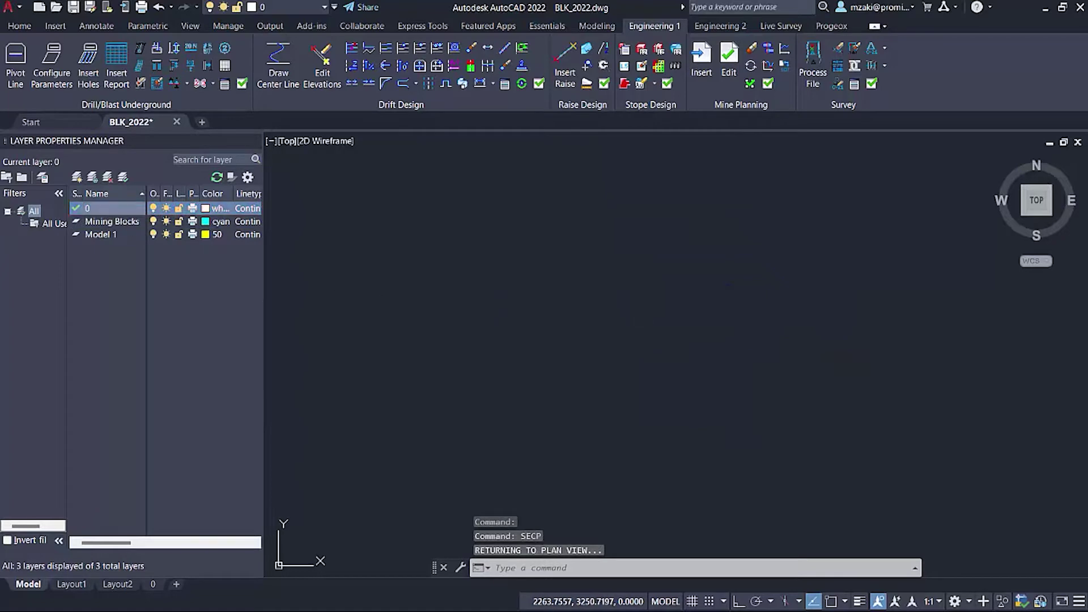
scroll(654, 393, up, 5)
middle_drag(651, 457, 695, 297)
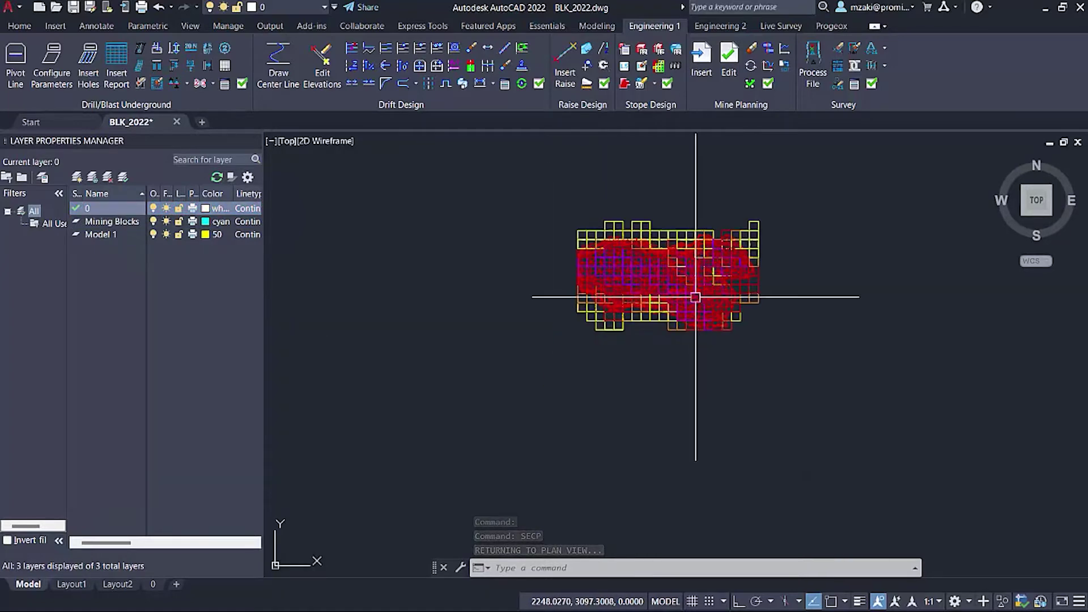
scroll(695, 297, up, 5)
scroll(680, 317, down, 2)
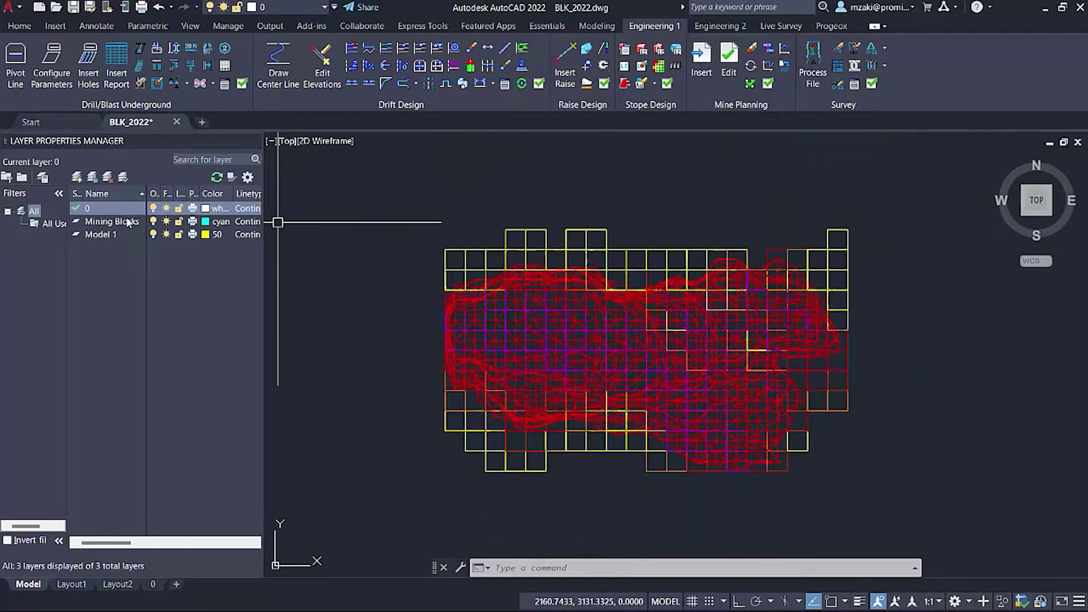
double_click(129, 222)
Turn off layer 0, shade the red mesh Realistic, orbit it, then return to top view
click(153, 208)
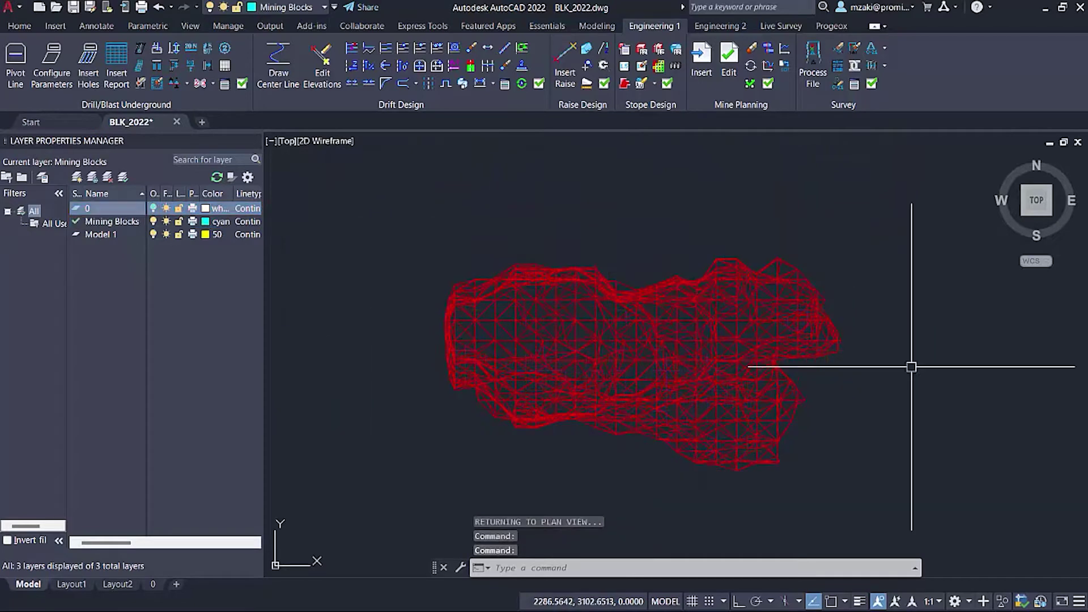
click(343, 141)
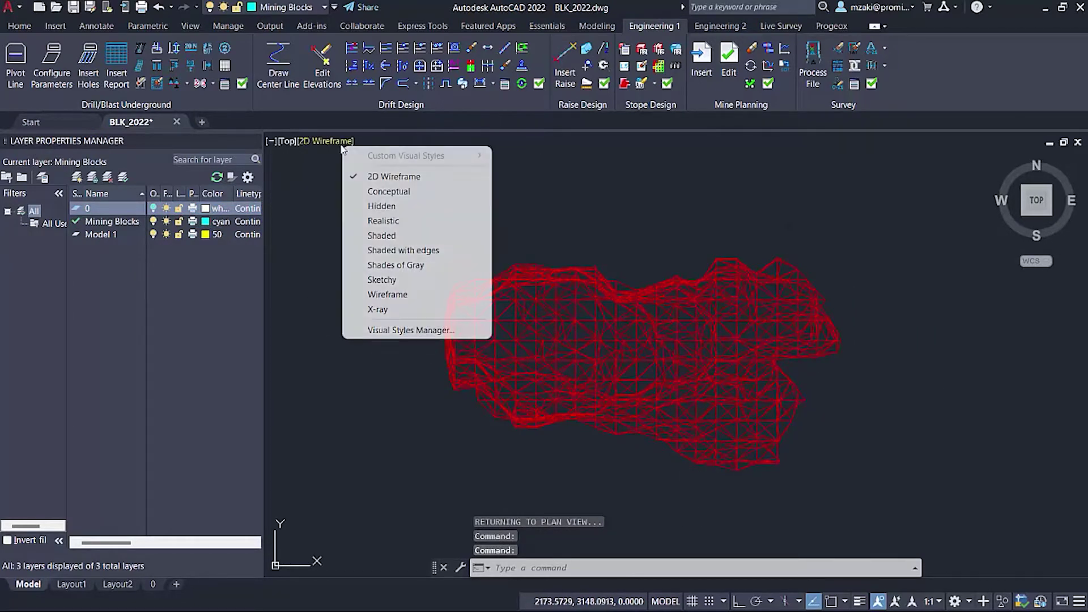
click(408, 220)
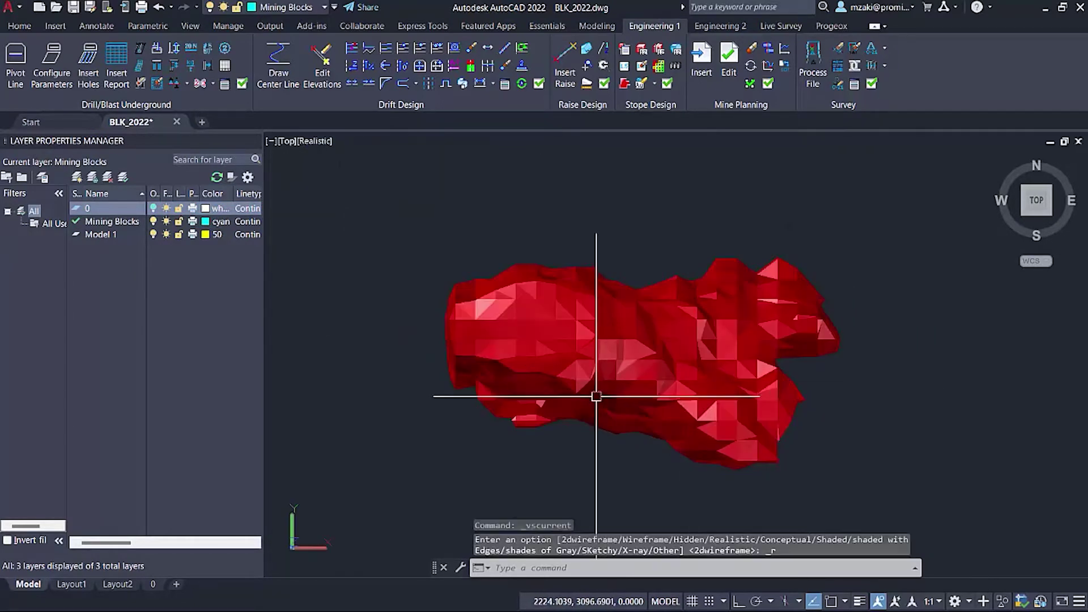
mouse_move(646, 358)
shift+middle_down()
mouse_move(502, 301)
mouse_move(850, 286)
mouse_move(517, 311)
mouse_move(559, 359)
mouse_move(581, 418)
mouse_move(589, 414)
shift+middle_up()
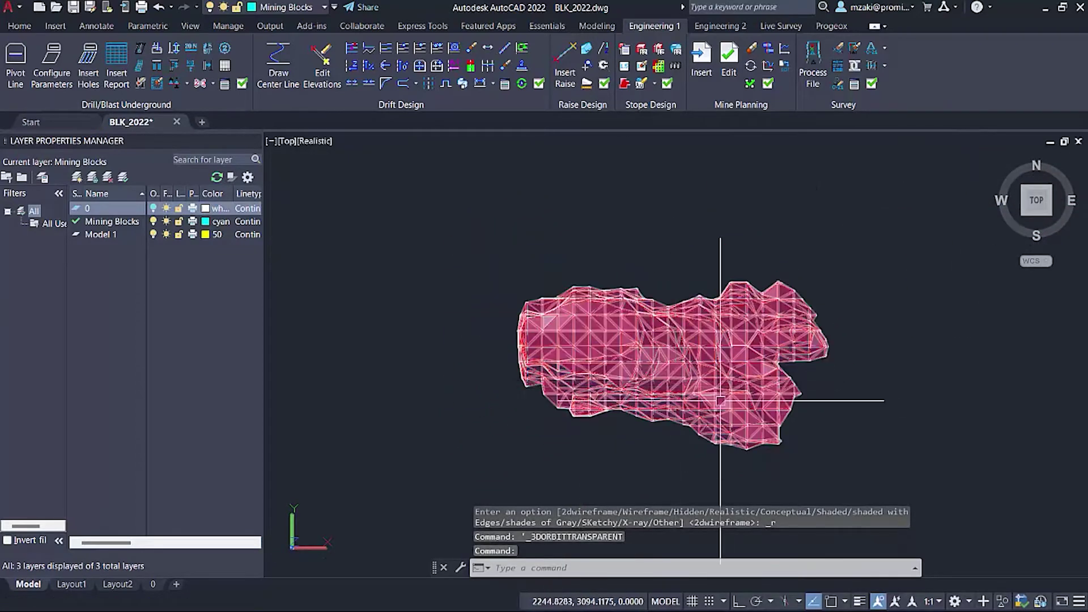
scroll(801, 400, up, 2)
shift+middle_drag(801, 401, 621, 329)
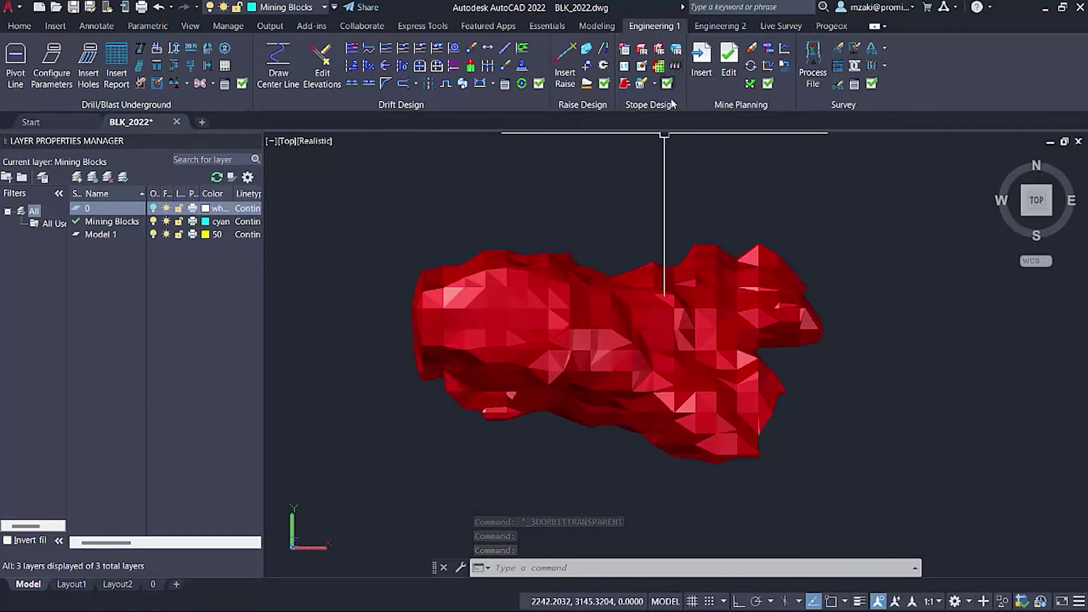
Start dividing the red mesh and snap the start point to its western endpoint
click(675, 66)
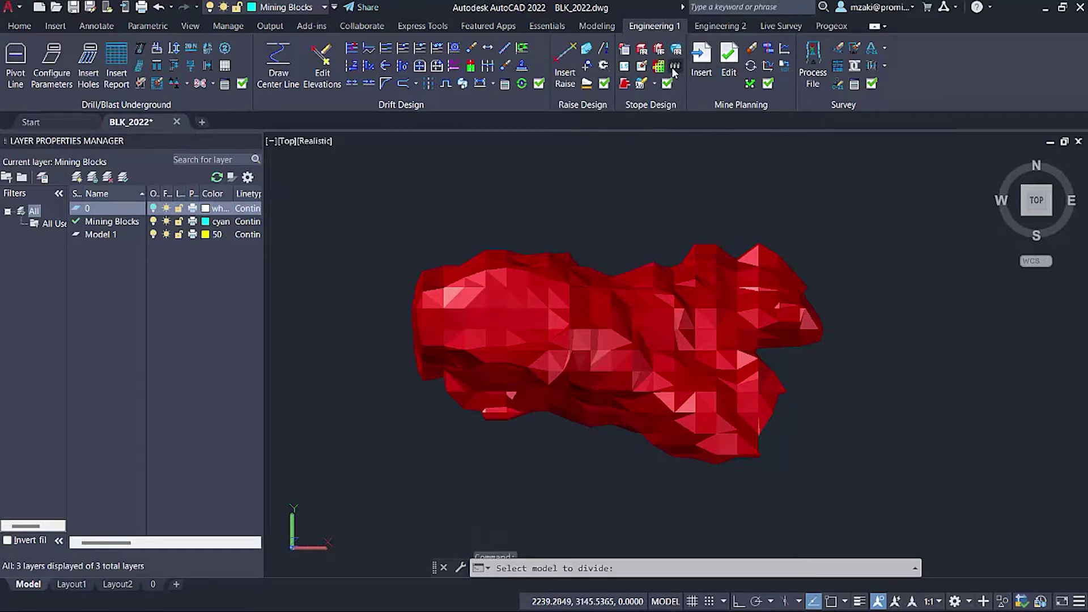
click(526, 319)
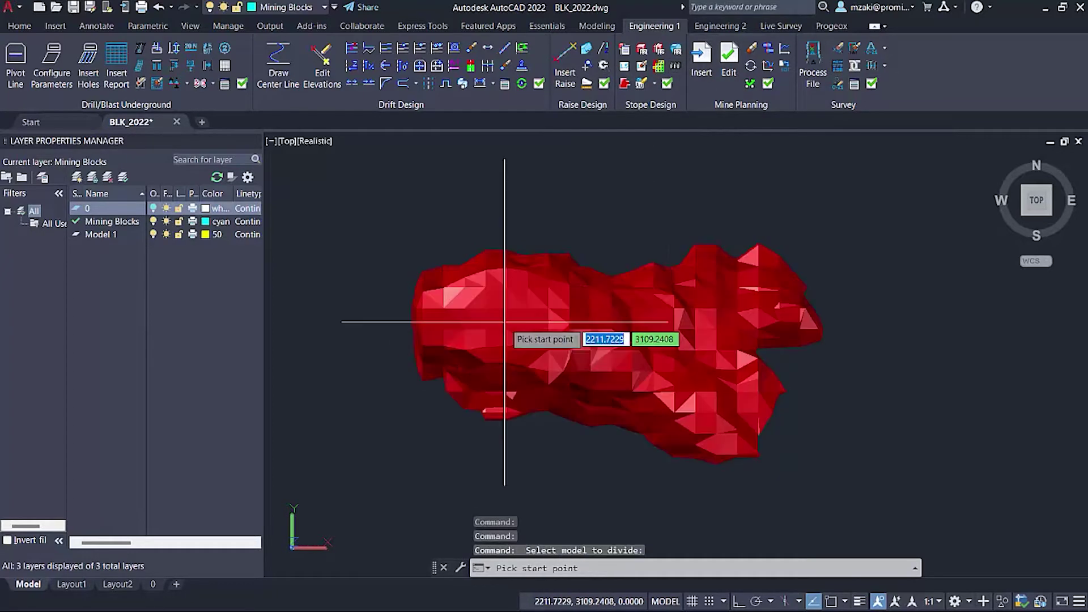
shift+right_click(412, 328)
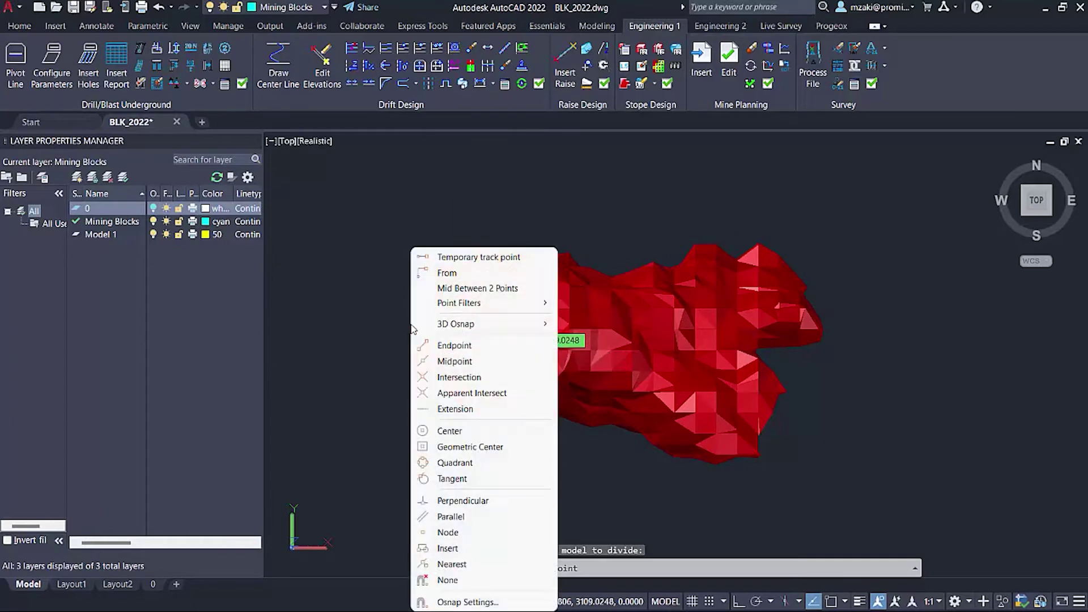
click(466, 347)
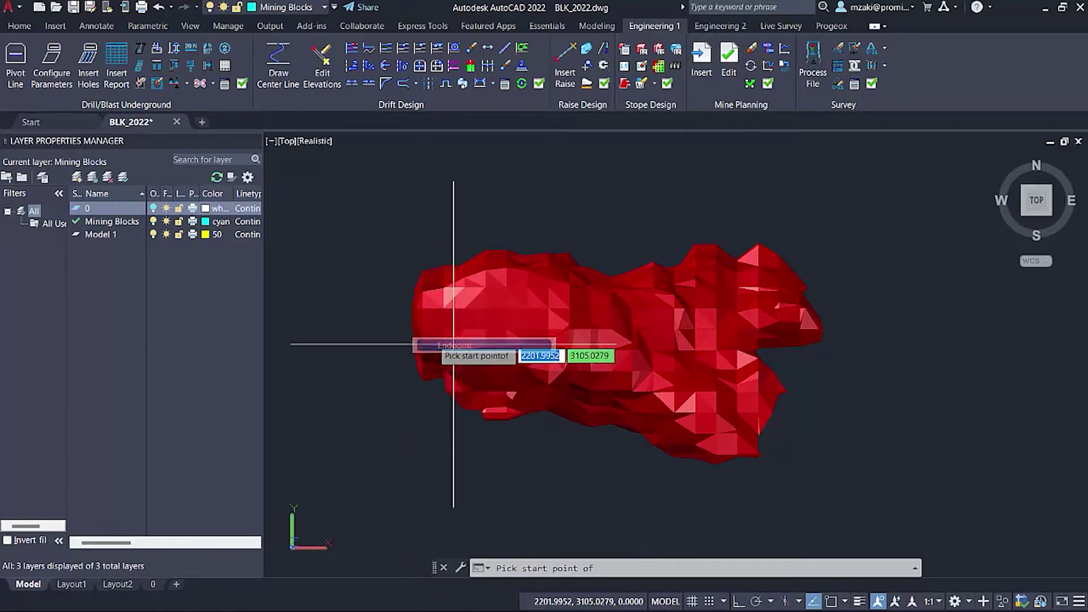
scroll(419, 334, up, 5)
click(423, 324)
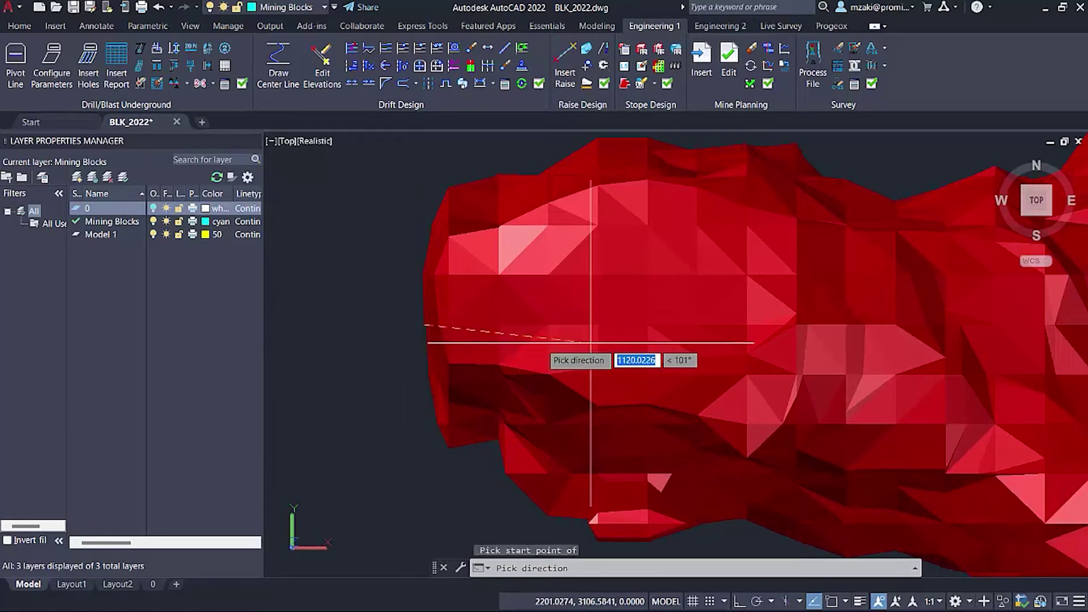
scroll(787, 340, down, 5)
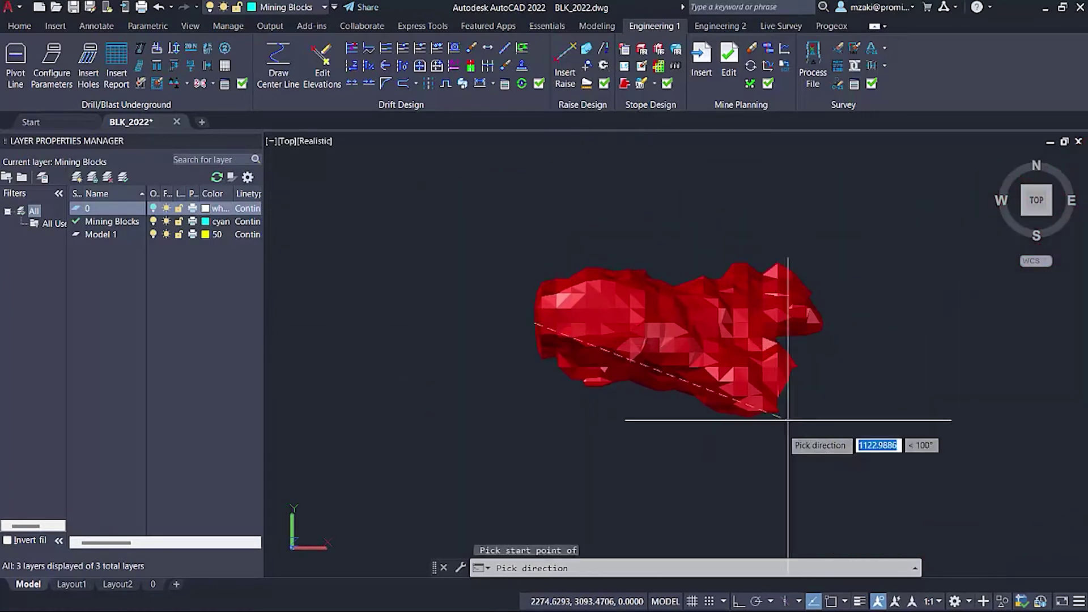
With Ortho on, set the slicing direction along the length and cut at Distance 25
click(739, 602)
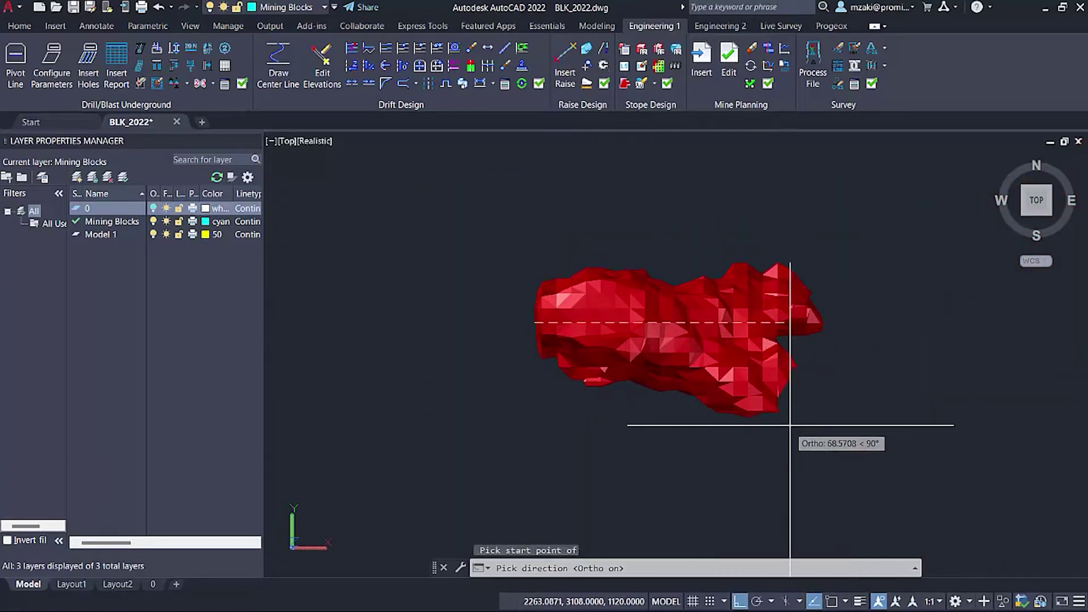
middle_drag(790, 427, 660, 425)
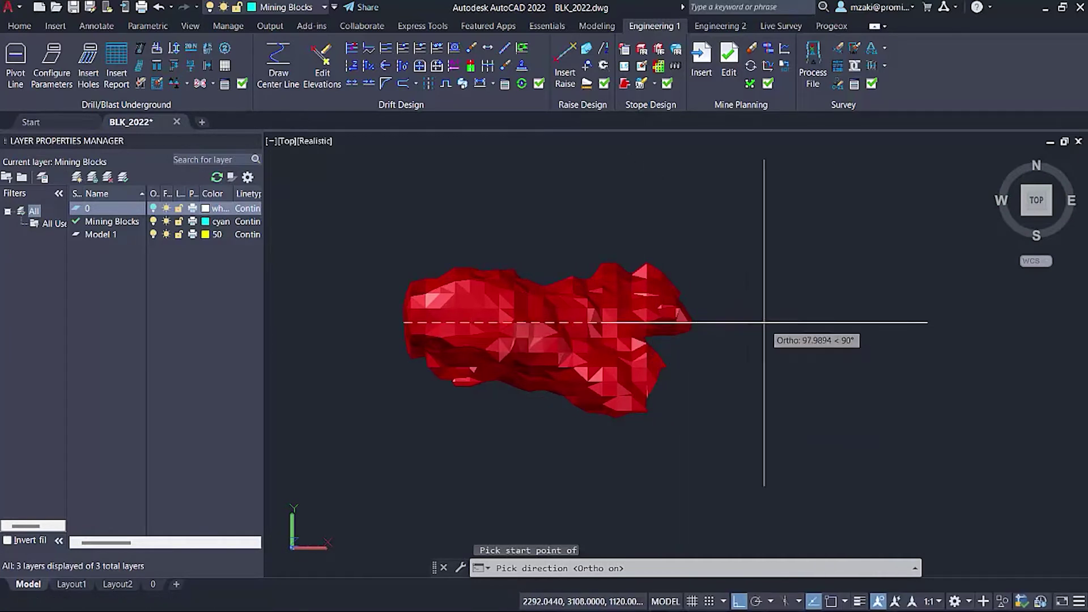
click(808, 332)
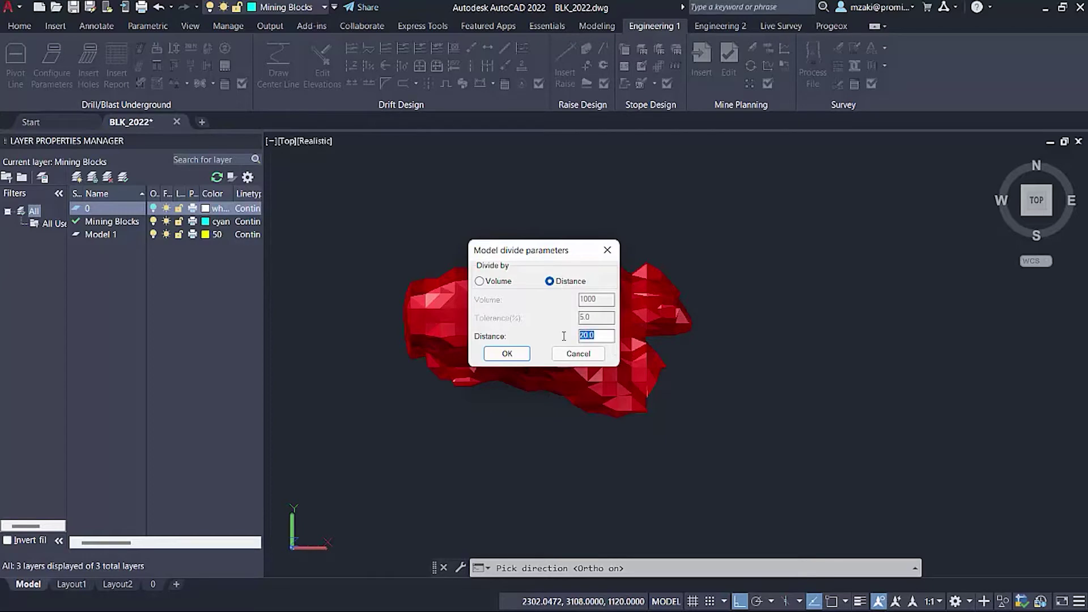
click(522, 354)
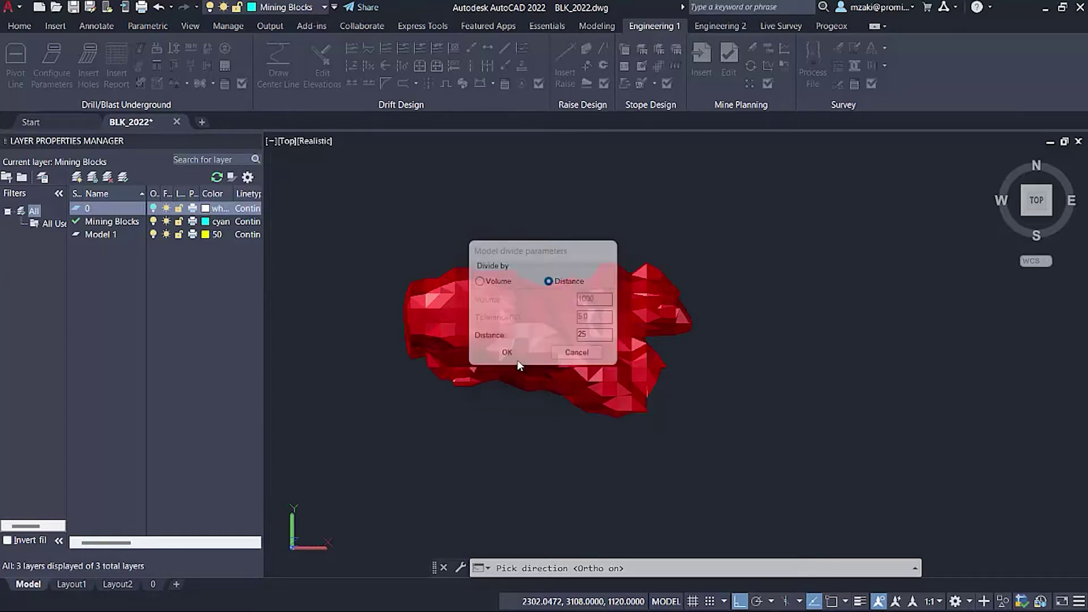
click(477, 300)
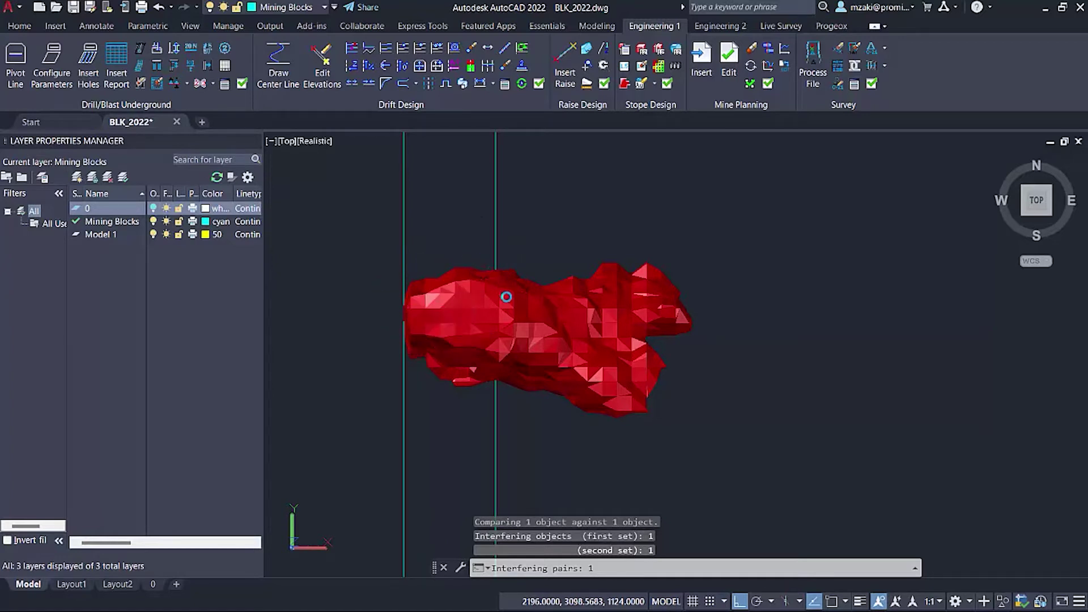
Select the remaining mesh and divide it at 25-unit intervals to its eastern end
click(498, 363)
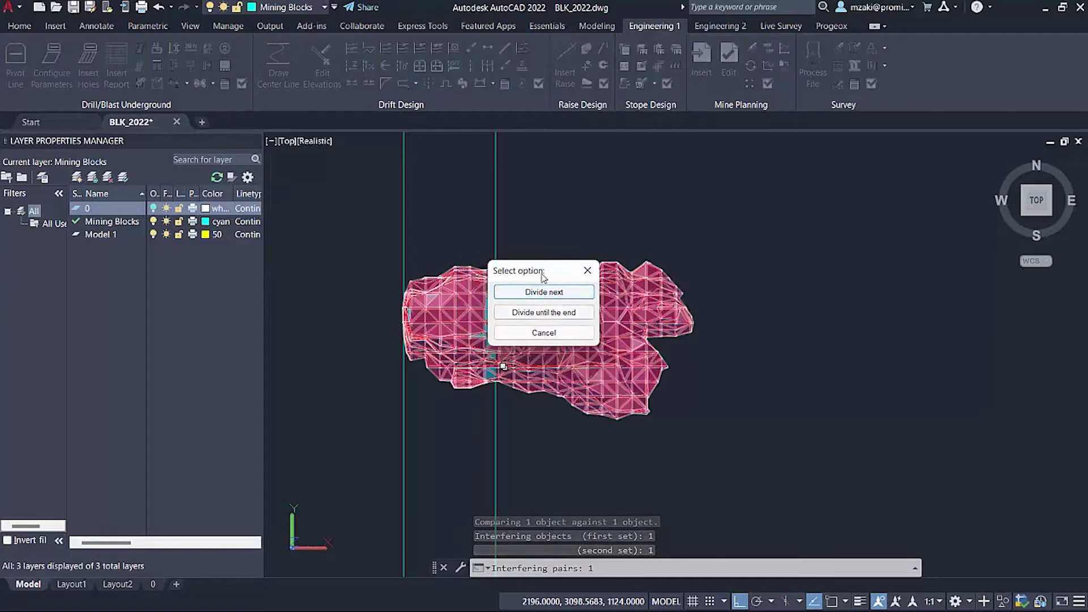
drag(541, 274, 584, 271)
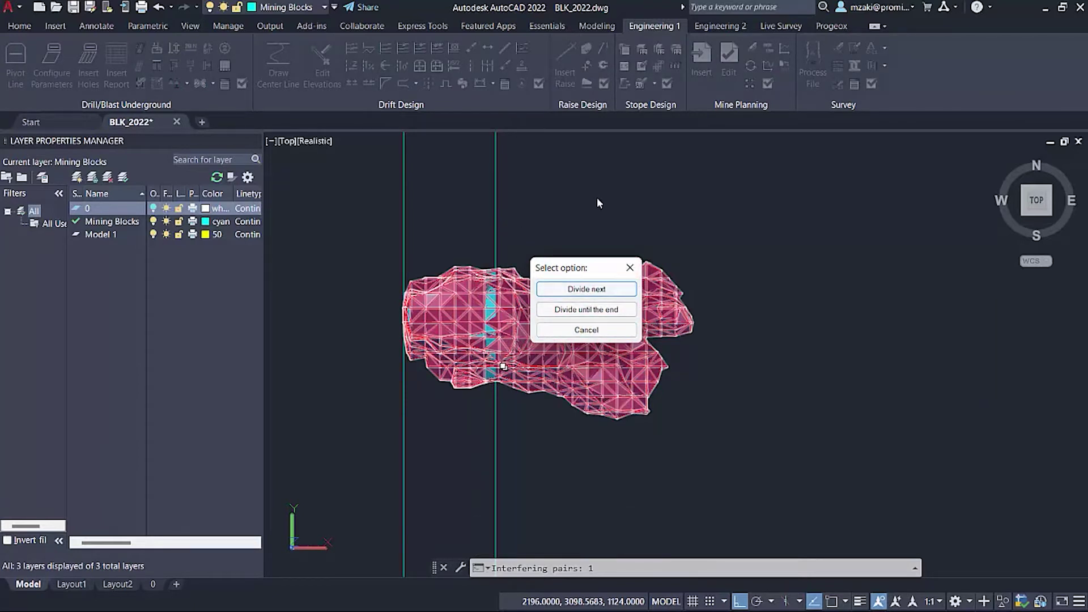
click(575, 311)
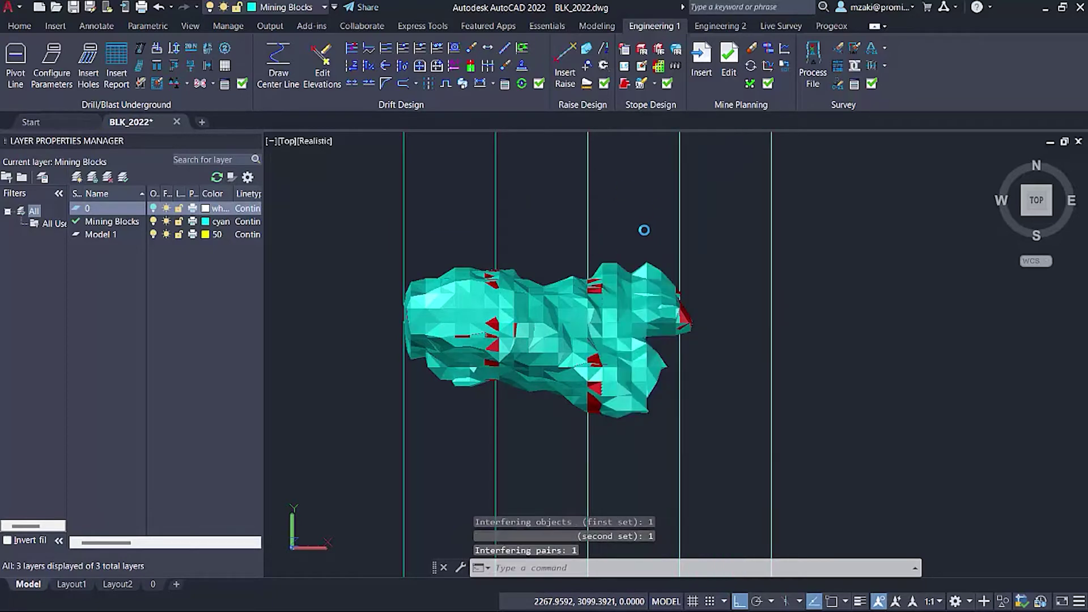
Orbit to inspect the slices and test-select the overlapping meshes at the left end
scroll(559, 382, down, 2)
shift+middle_drag(560, 383, 629, 339)
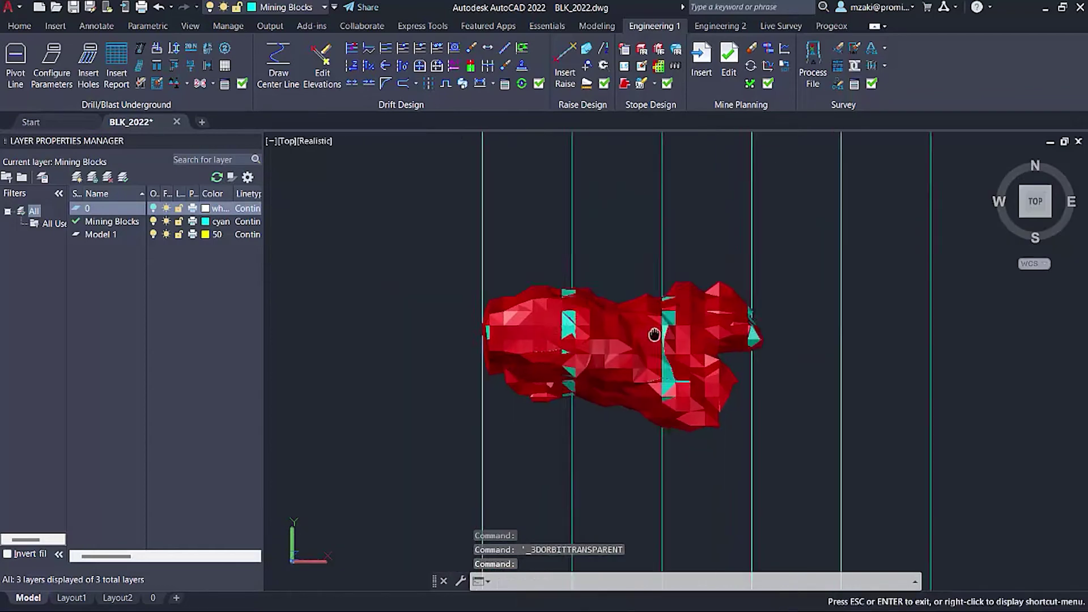
scroll(566, 303, up, 2)
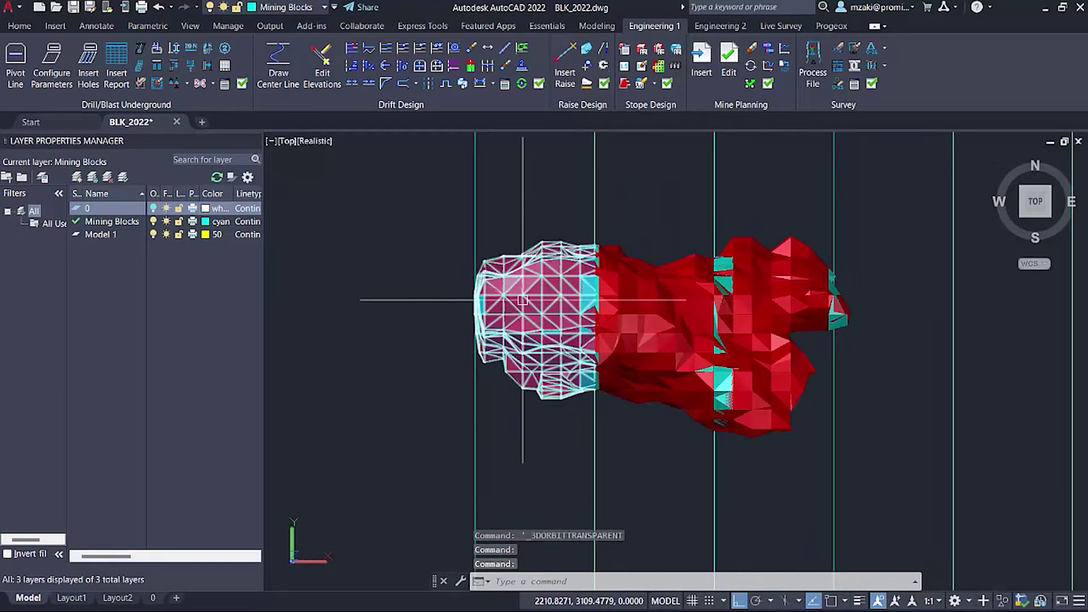
scroll(598, 323, up, 1)
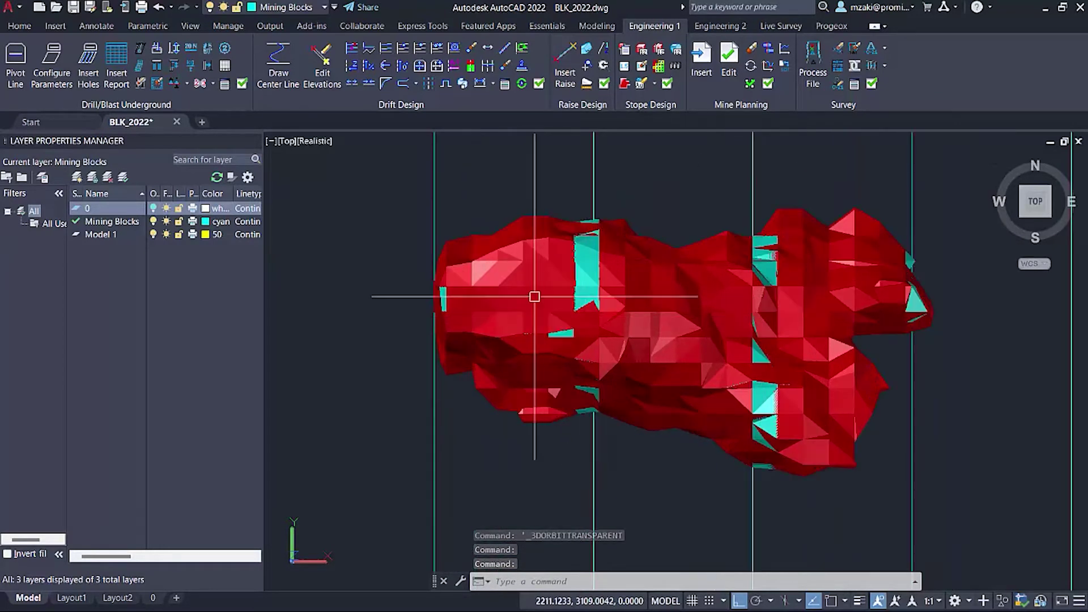
click(532, 282)
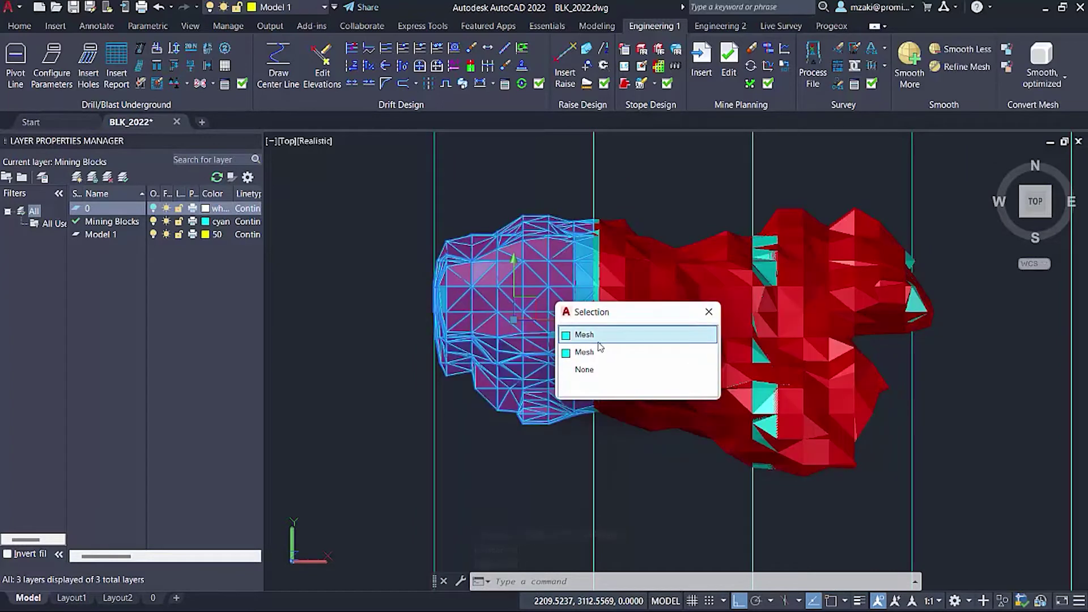
click(584, 334)
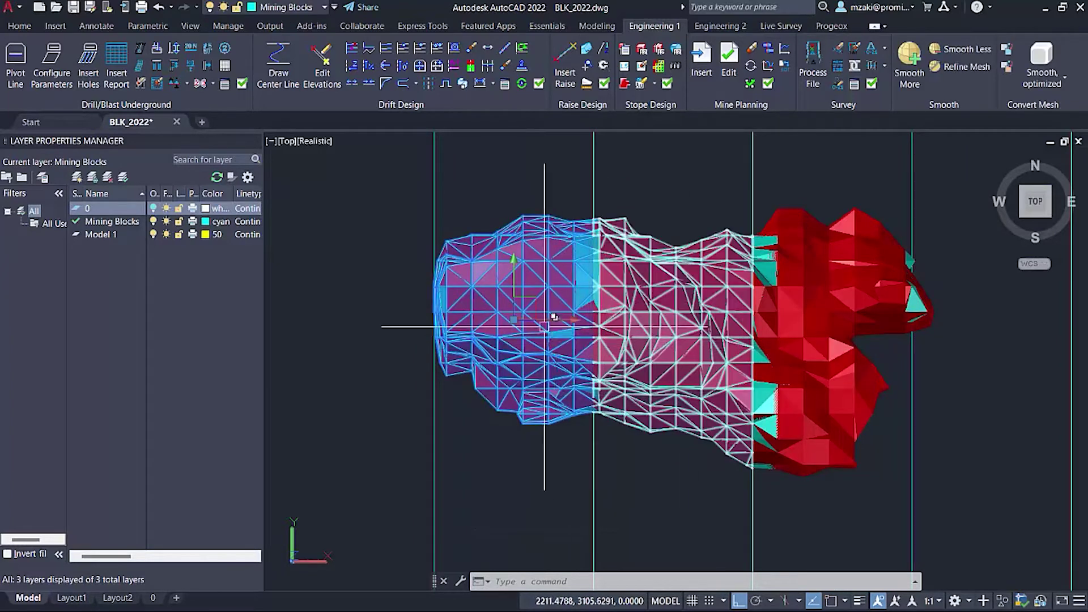
key(Escape)
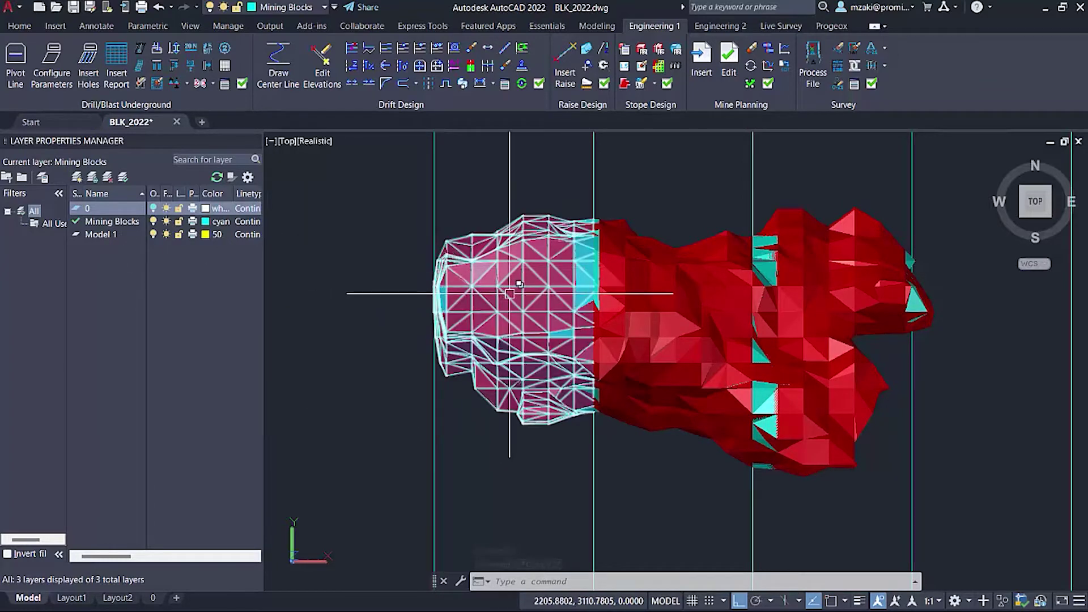
Select the large original mesh, confirm its layer is Model 1, and turn Model 1 off
click(539, 302)
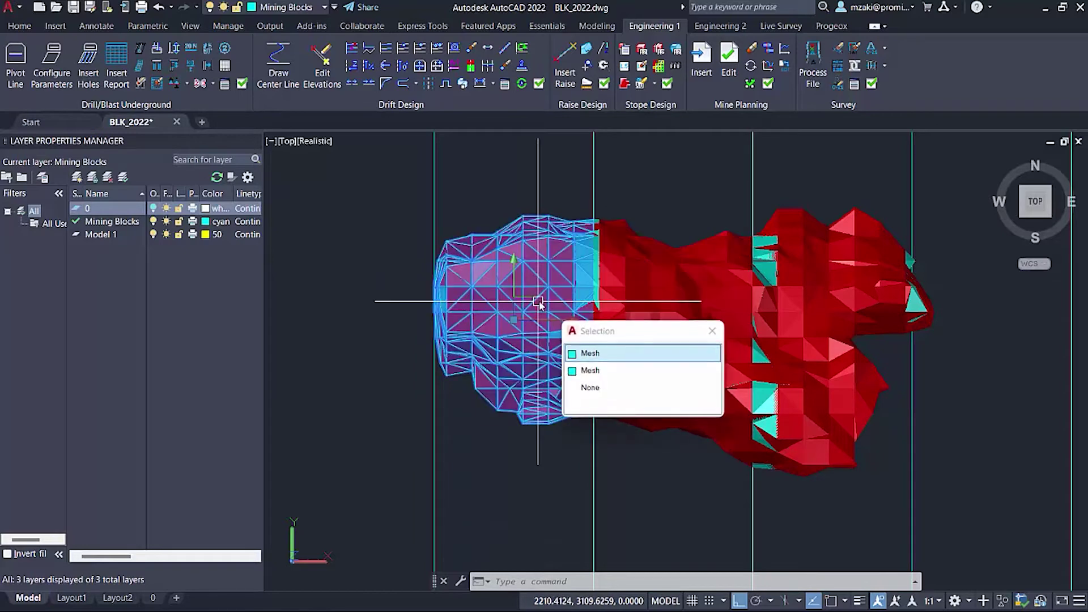
click(590, 371)
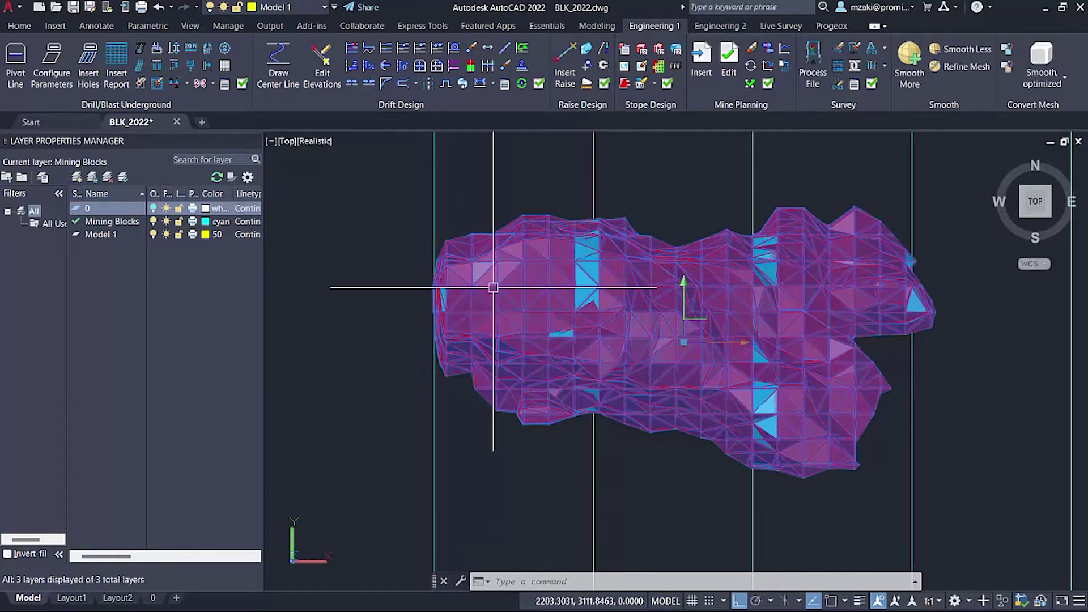
key(Escape)
key(Escape)
key(Escape)
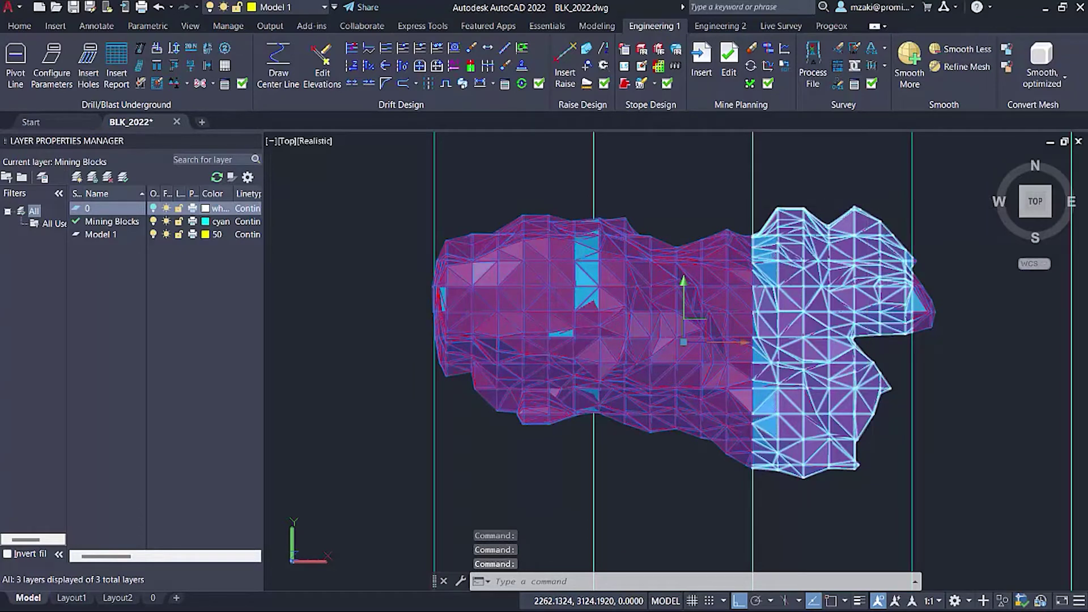
key(ctrl+1)
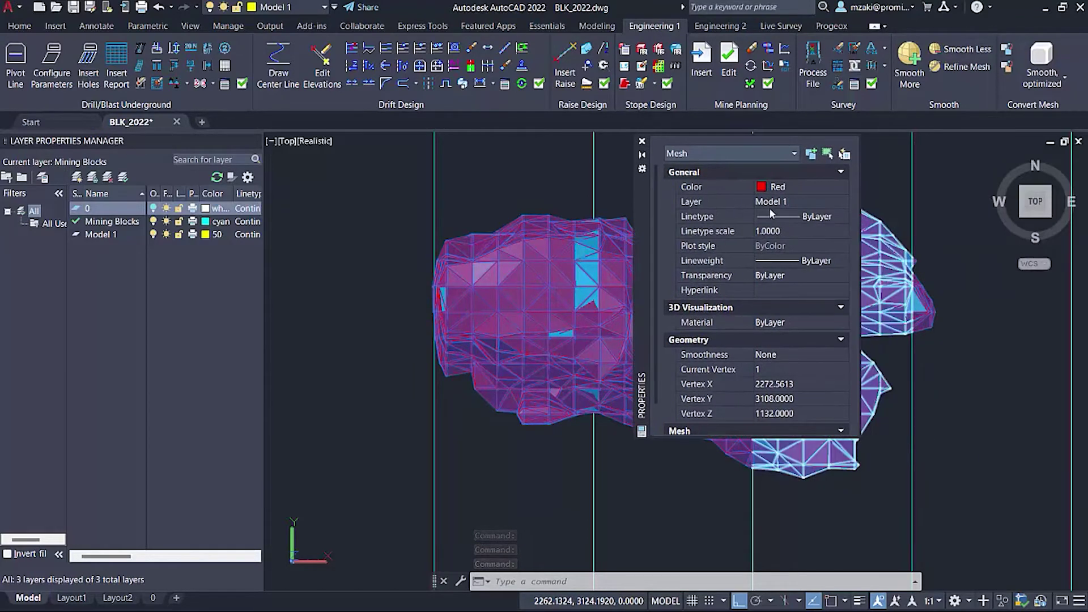
click(781, 203)
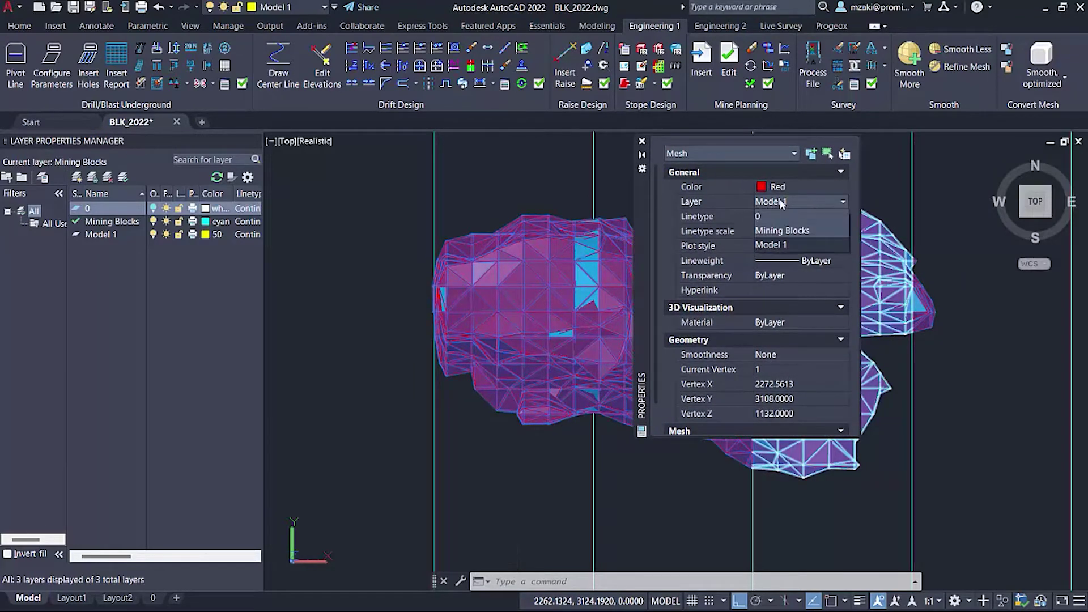
click(795, 245)
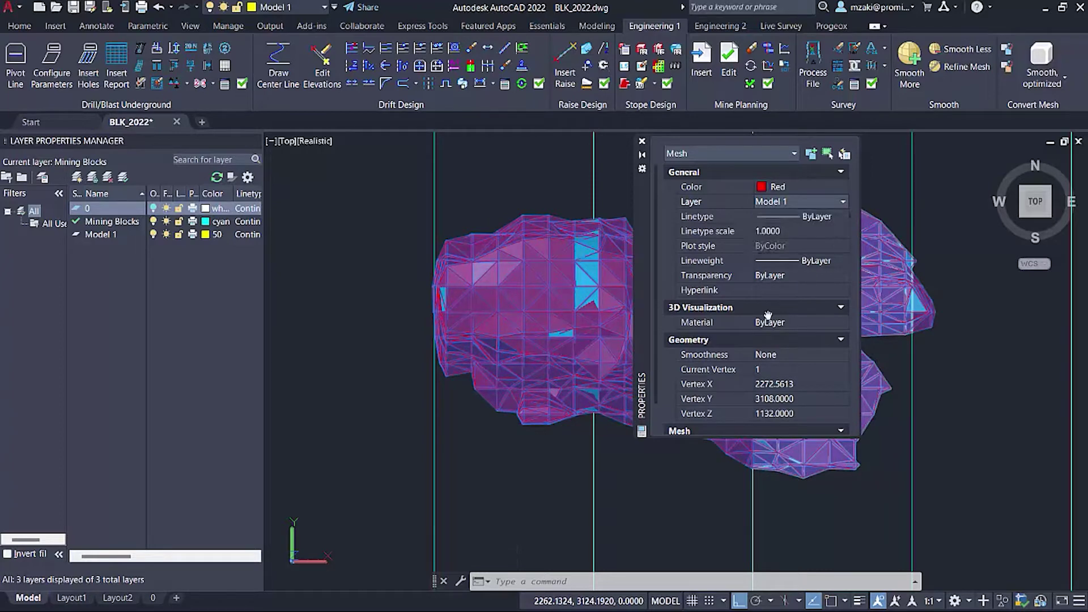
click(642, 141)
key(Escape)
click(154, 234)
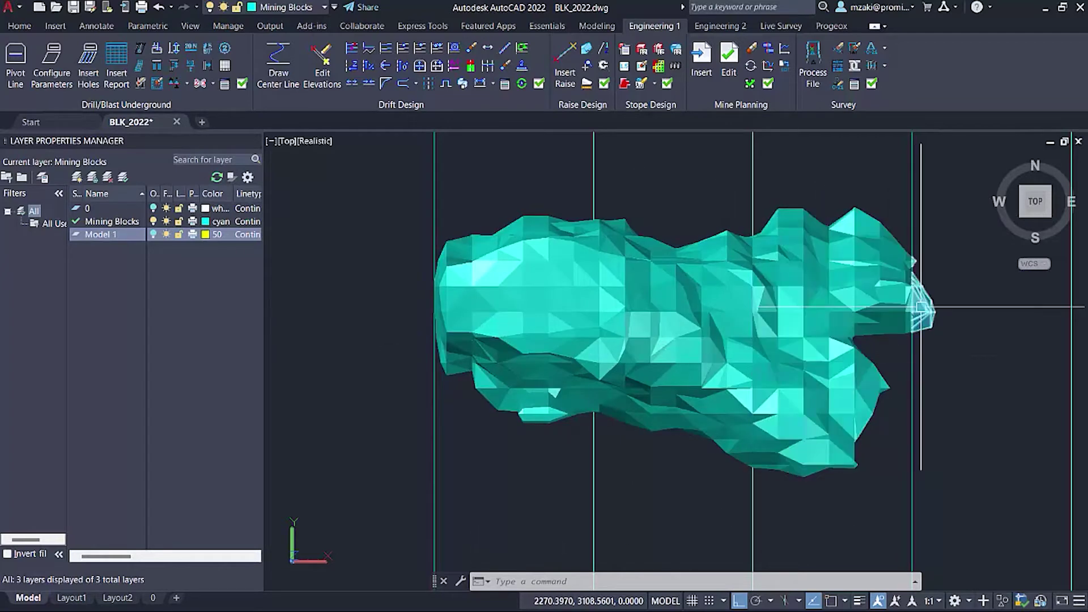
scroll(935, 317, up, 3)
scroll(923, 315, down, 2)
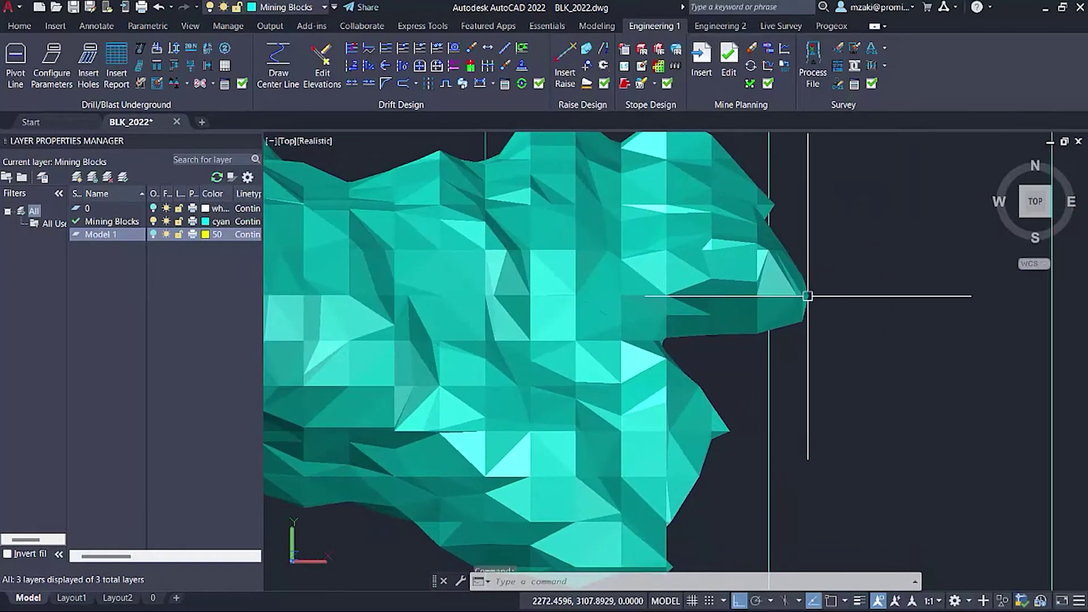
scroll(791, 306, down, 3)
scroll(790, 306, up, 4)
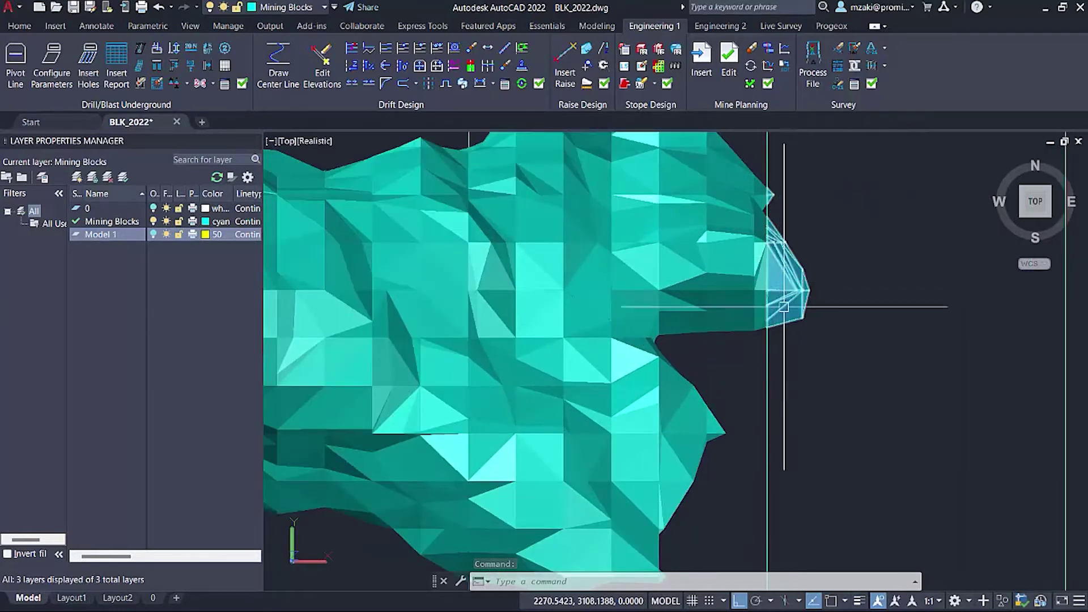
scroll(801, 279, down, 4)
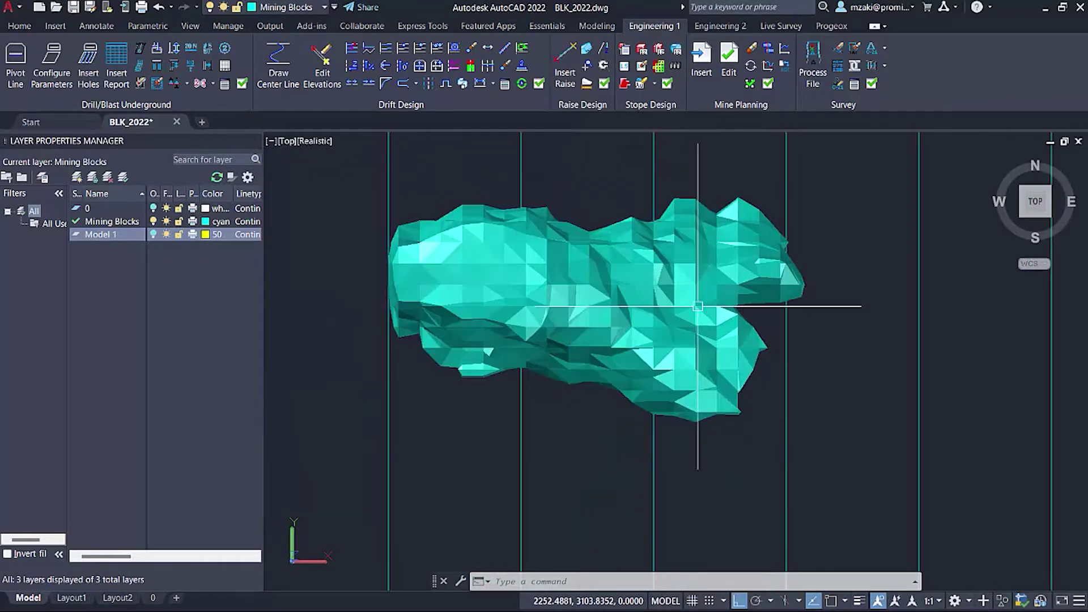
middle_drag(790, 304, 830, 400)
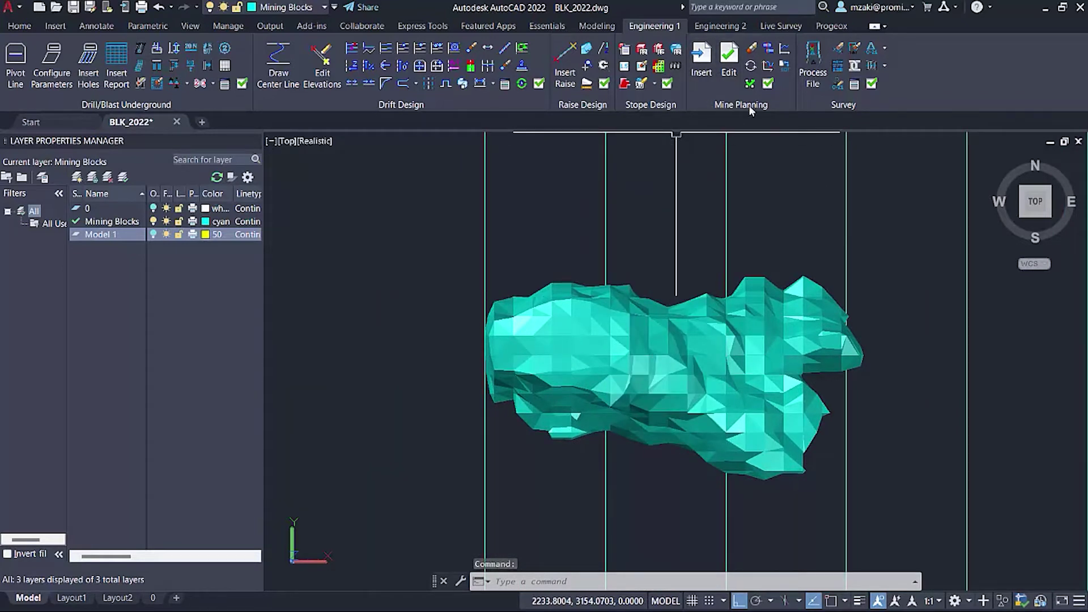
click(768, 84)
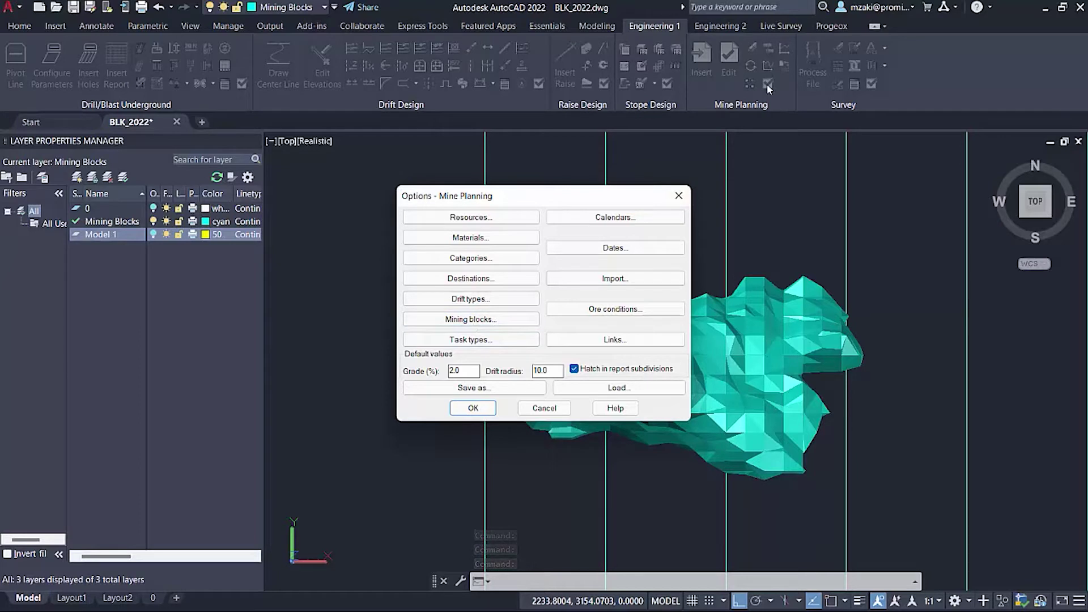
click(493, 320)
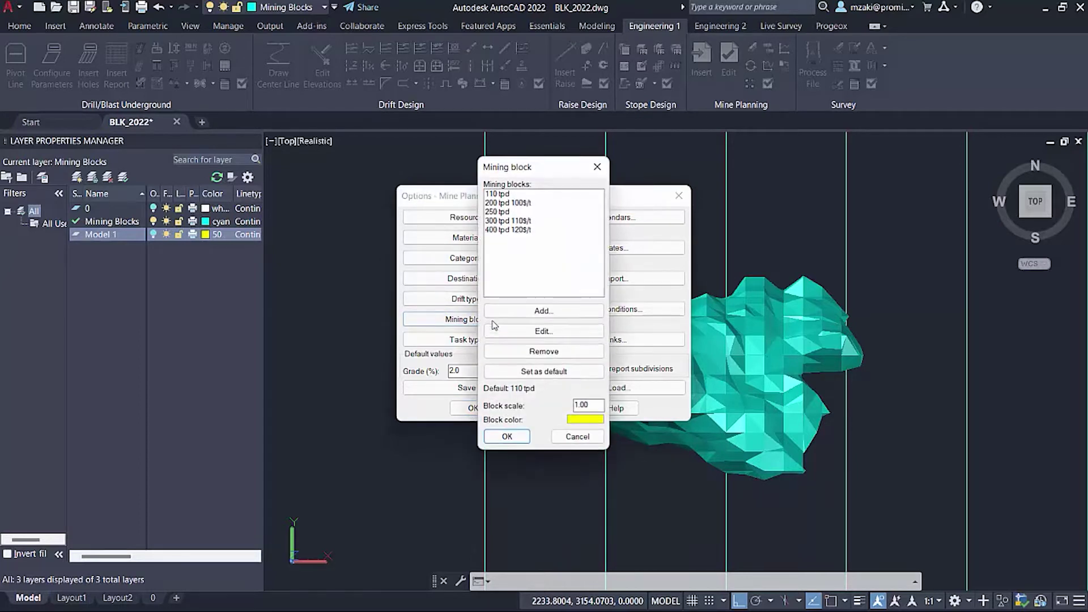
drag(506, 196, 515, 230)
drag(508, 194, 517, 205)
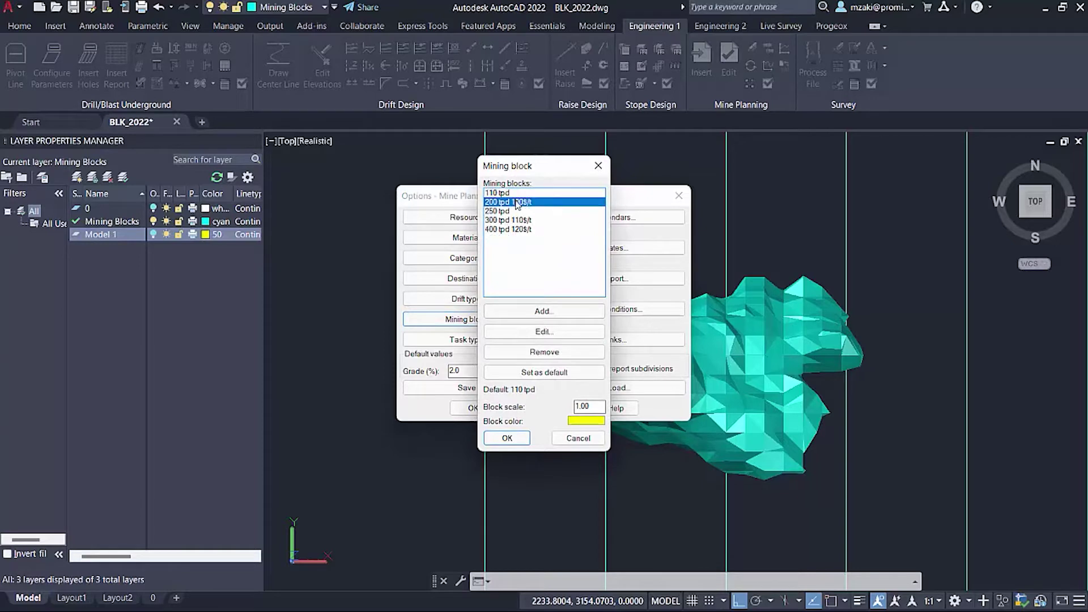
click(506, 231)
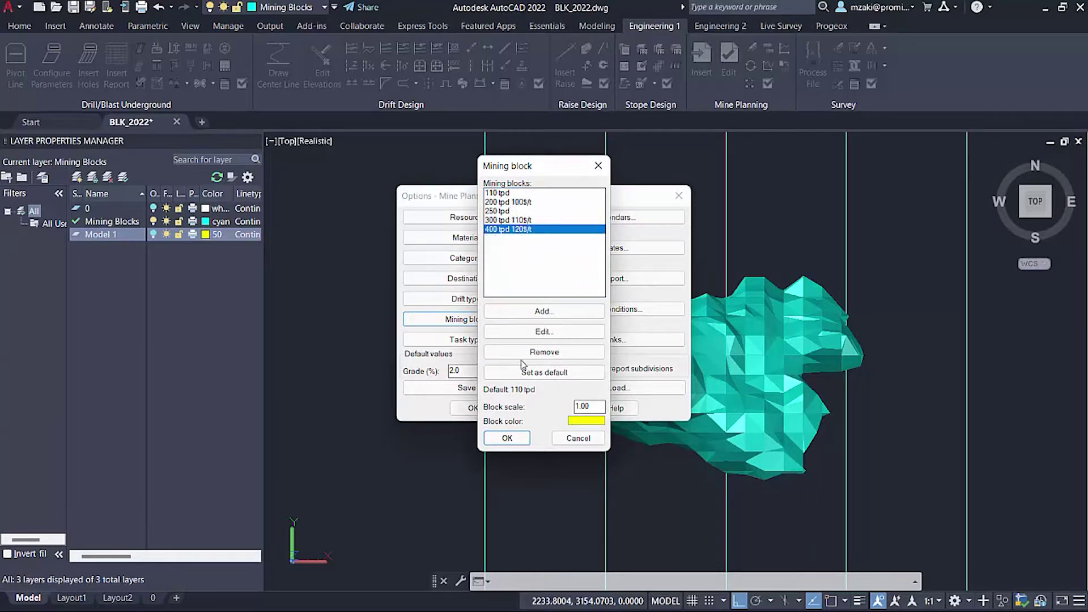
click(542, 339)
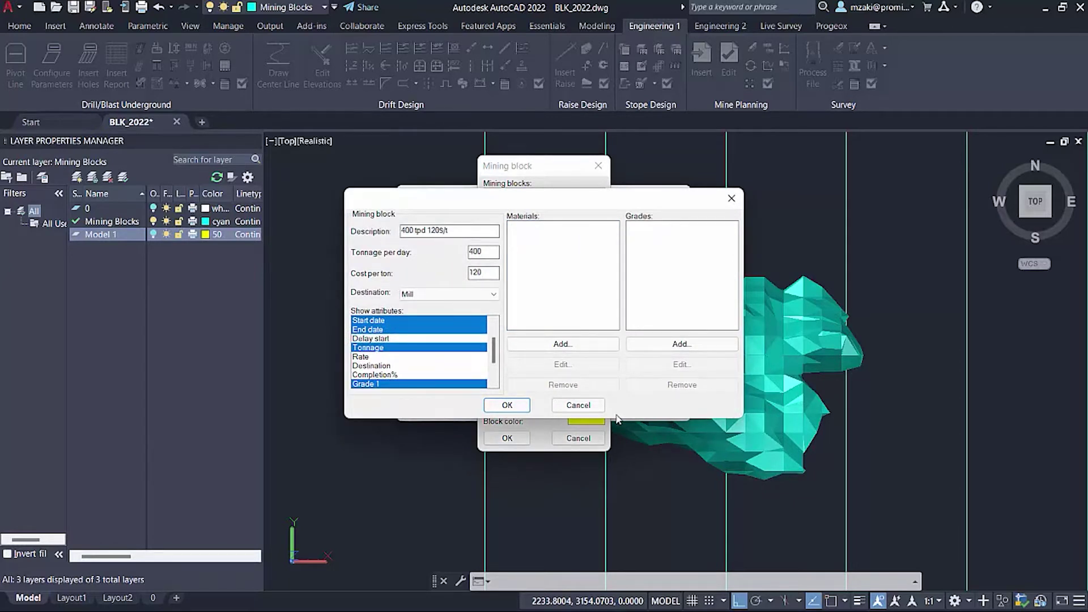
click(576, 406)
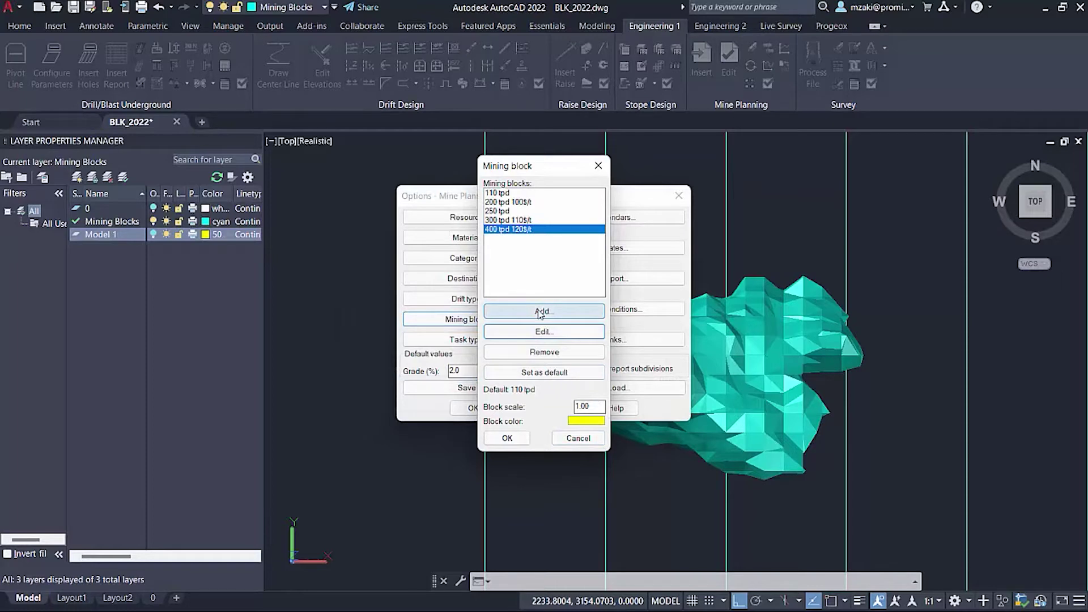
click(541, 312)
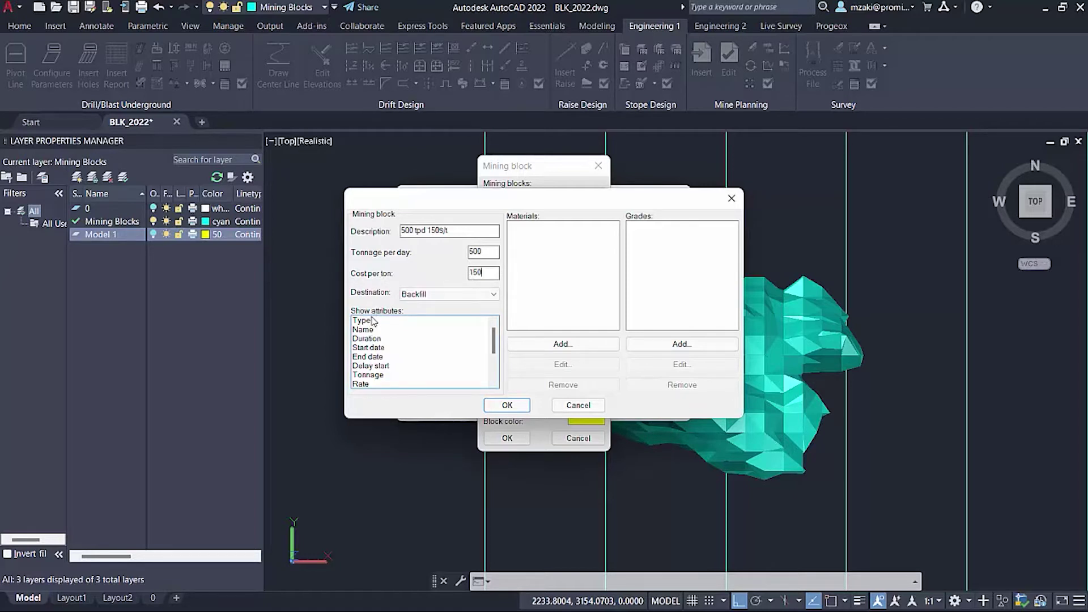
Add materials Rock Bolt Eye bolt 2', Mechanical 6' and Split Set 6' to the block type
drag(383, 322, 389, 361)
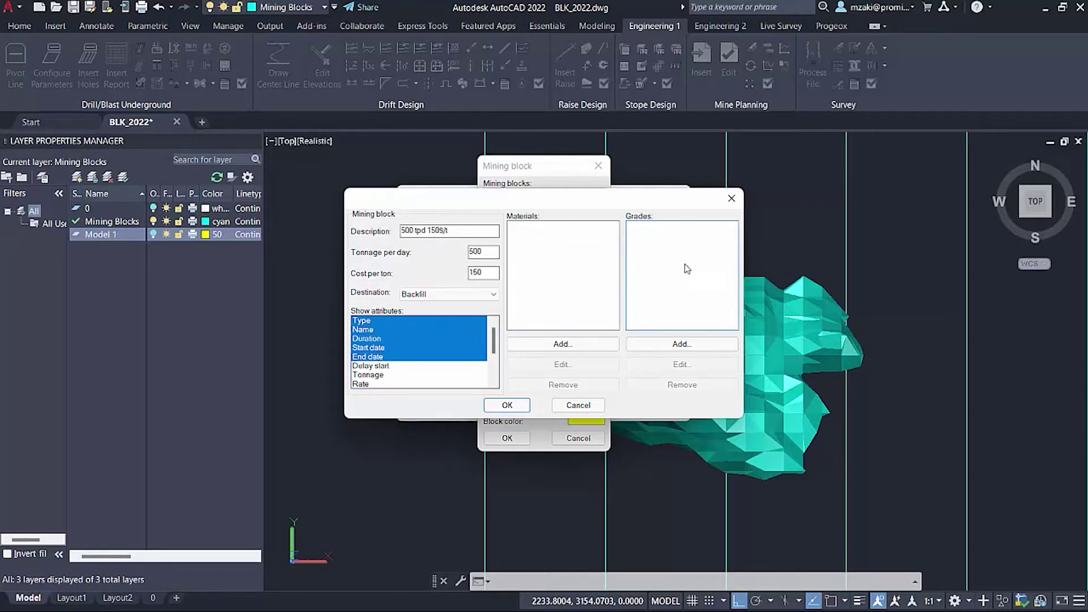
click(561, 344)
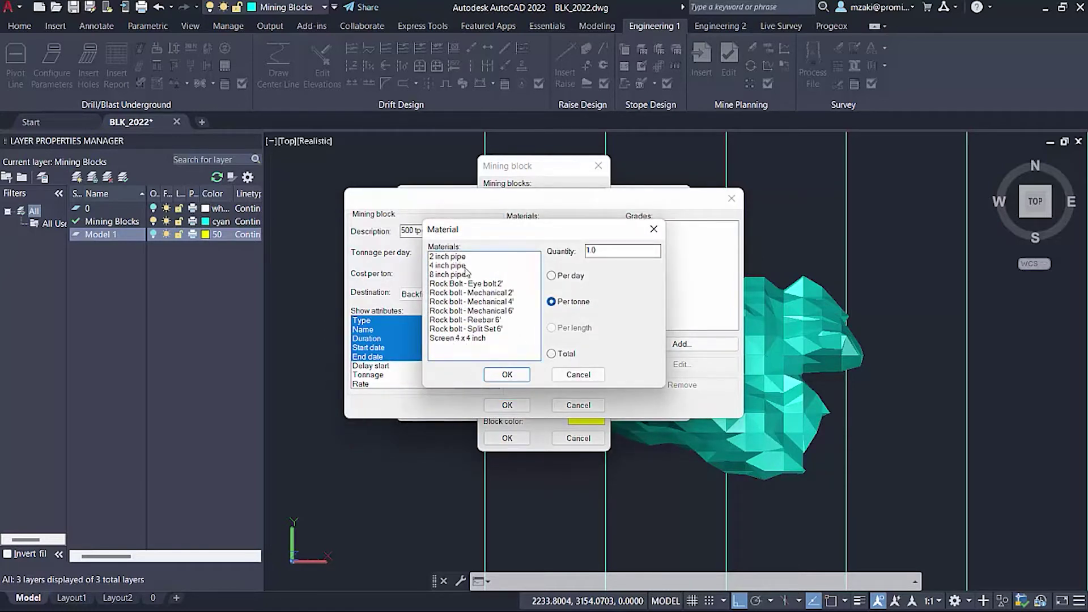
click(465, 283)
click(507, 374)
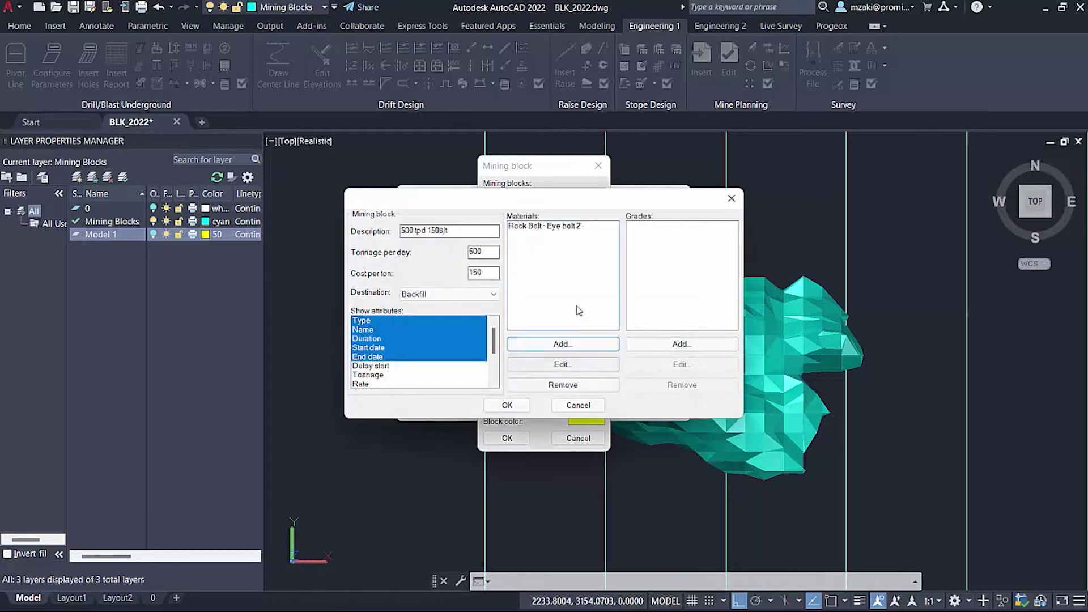
click(564, 344)
click(476, 311)
click(507, 373)
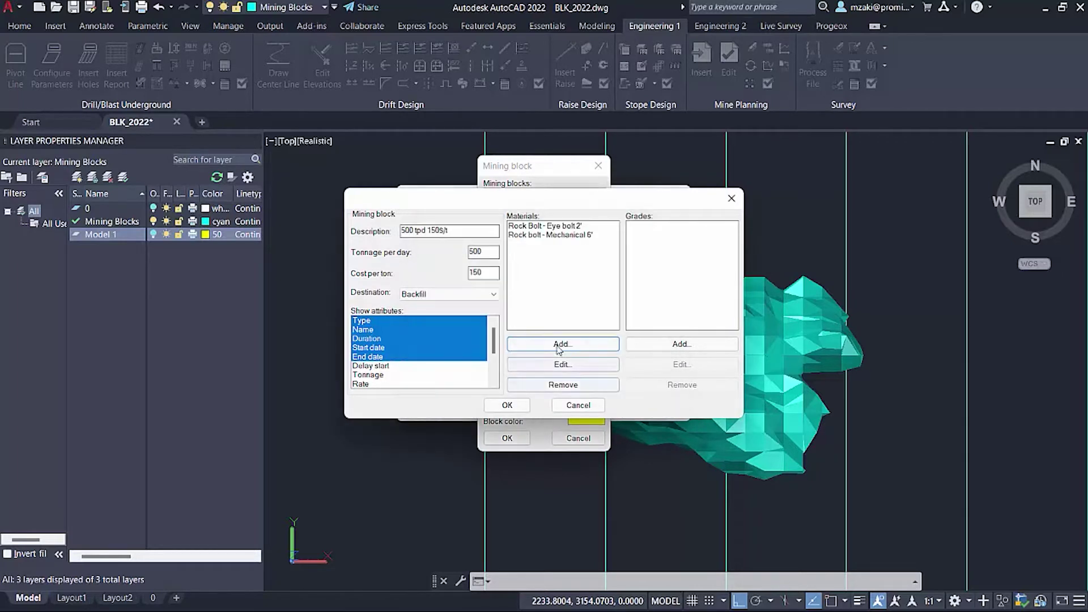
click(561, 344)
click(476, 319)
click(507, 374)
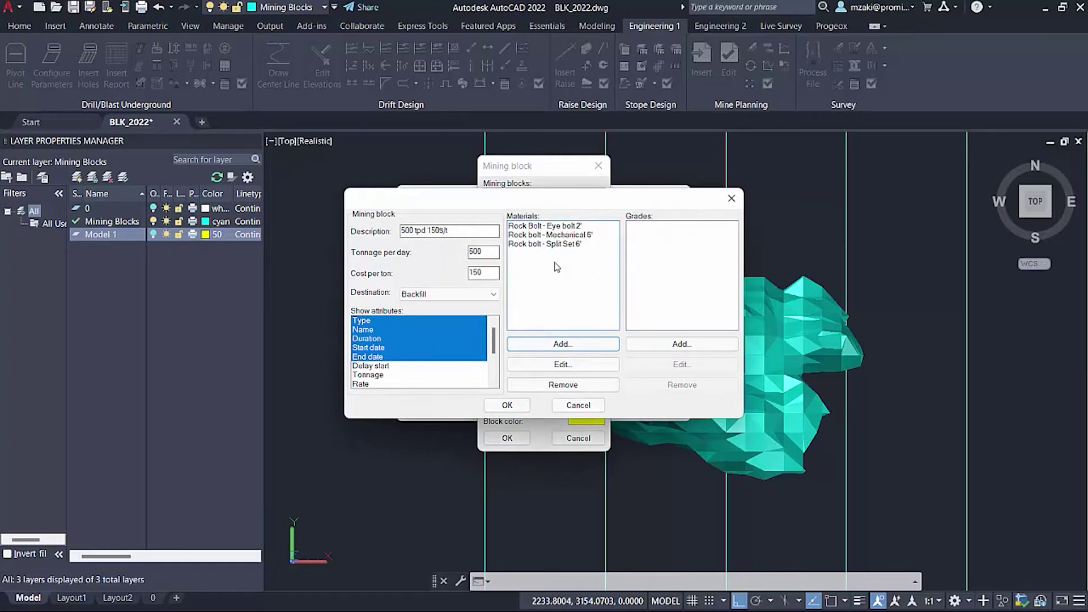
Give the block type an Au grade of 4.0 and save the 500 tpd 150$/t type
click(676, 343)
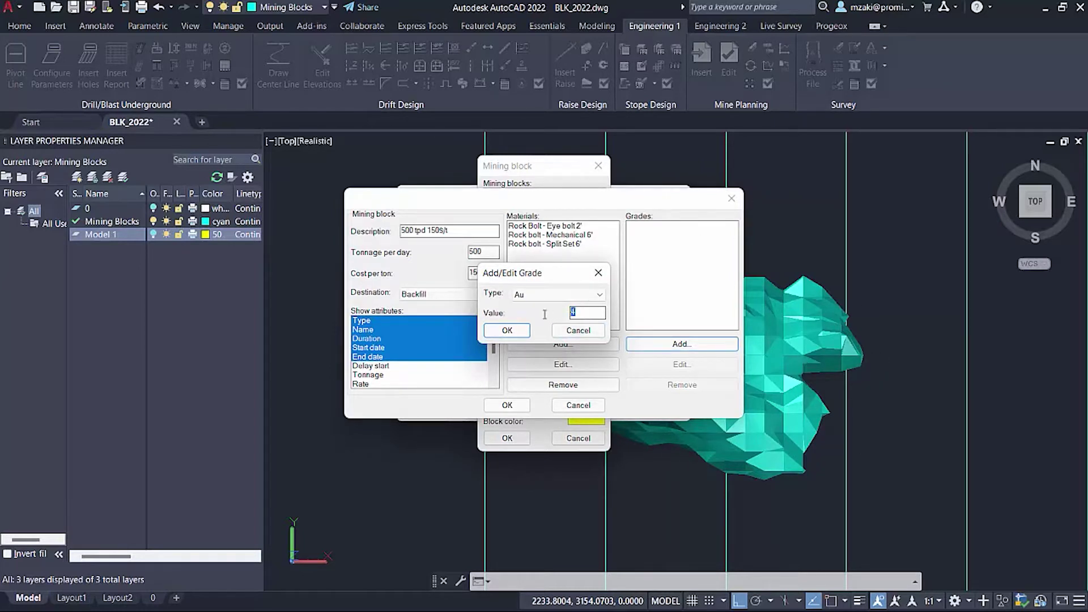
click(510, 330)
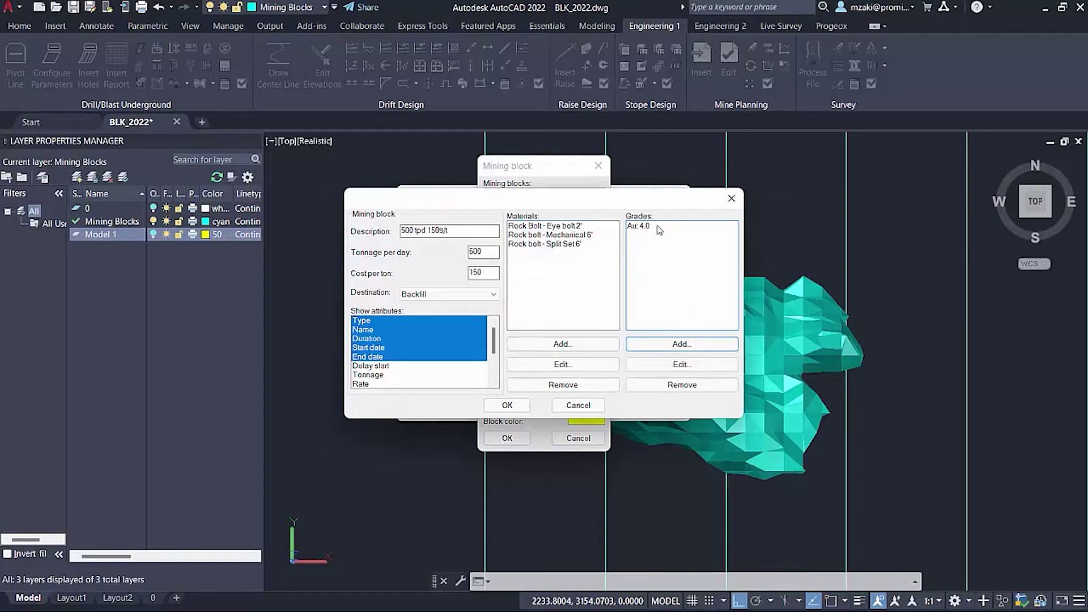
click(504, 405)
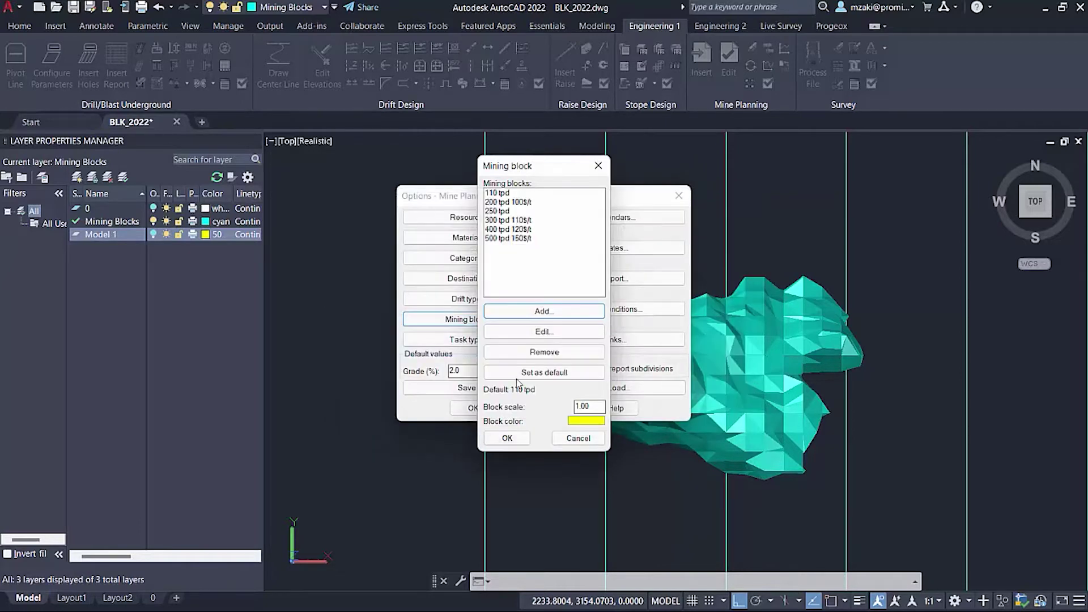
click(510, 438)
Save the mine-planning defaults and insert a mining block of type 500 tpd 150$/t
click(472, 408)
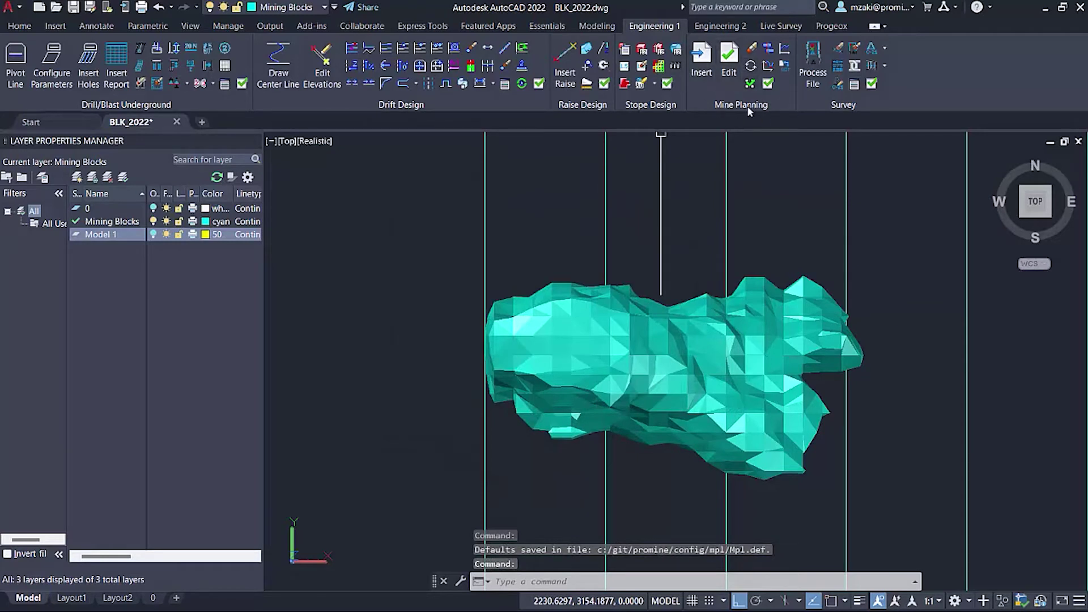
click(706, 72)
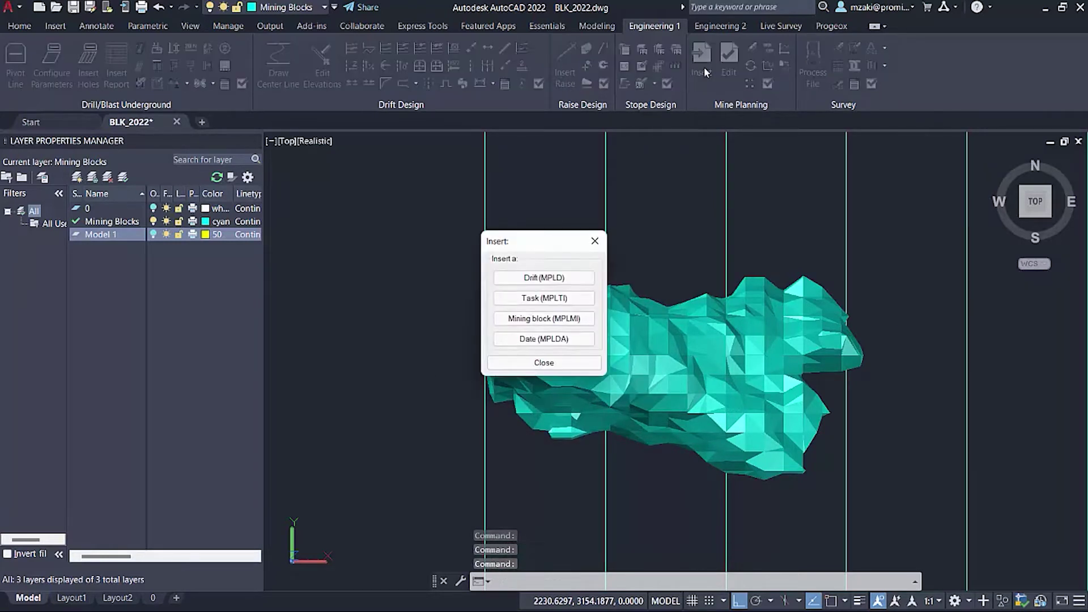
click(552, 319)
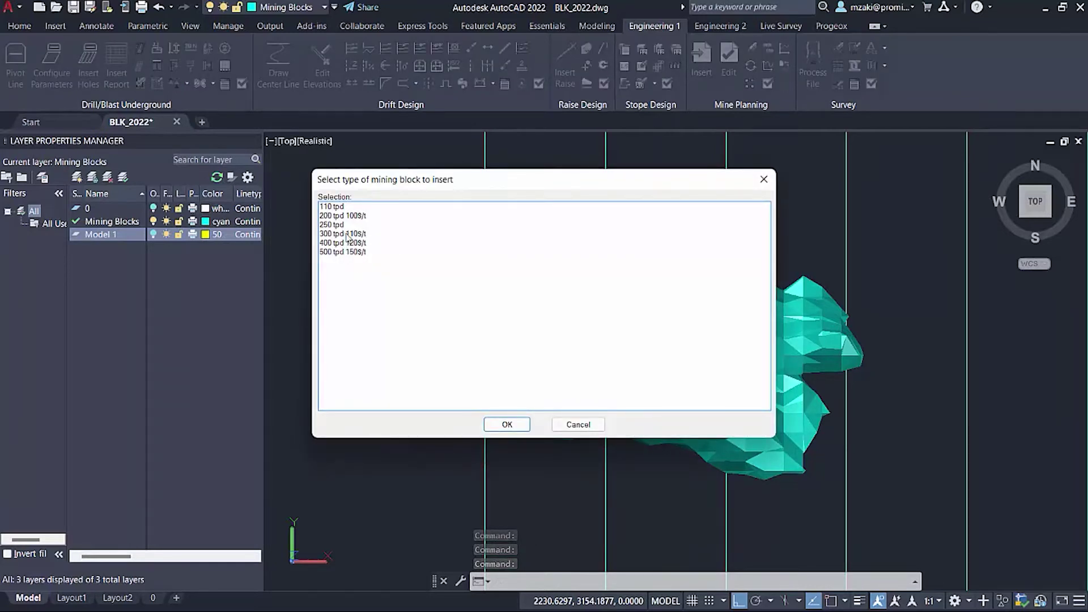
click(353, 253)
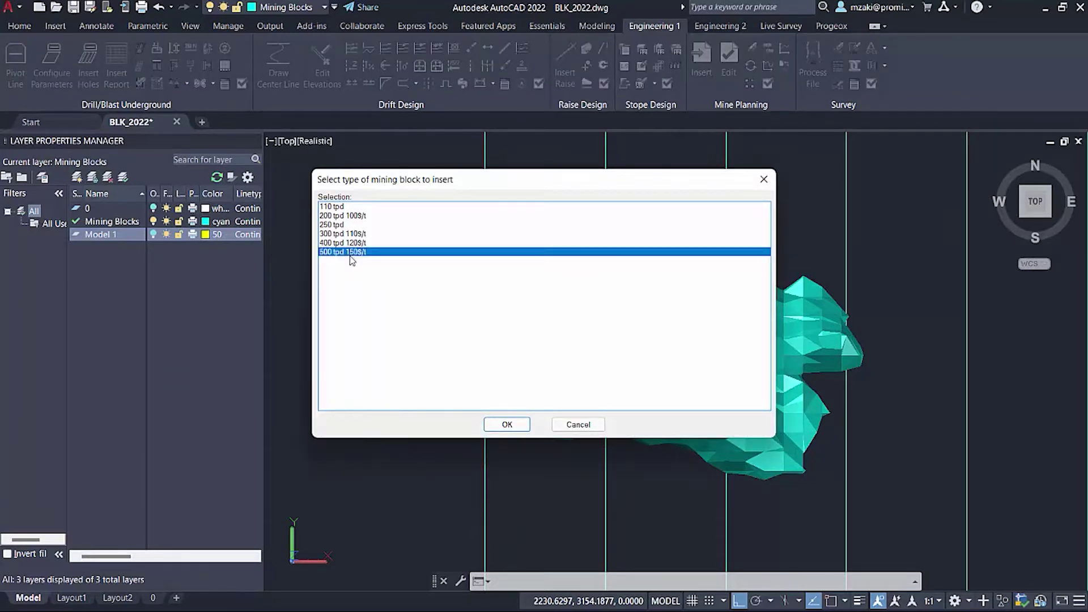
click(525, 424)
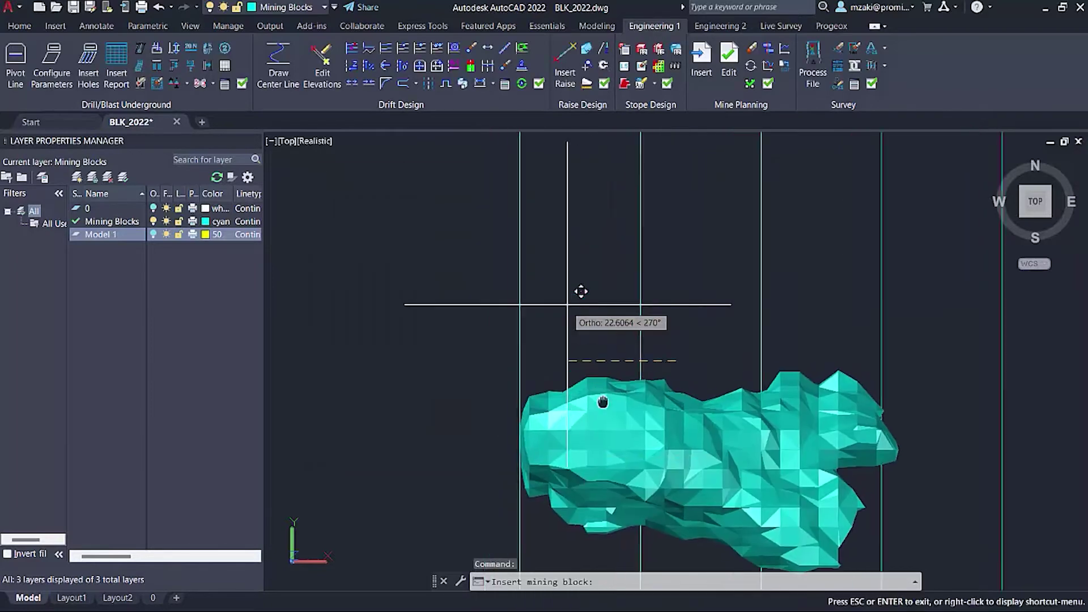
Turn Ortho off with F8 and pick two points above the ore body to place MB 1
key(F8)
click(530, 300)
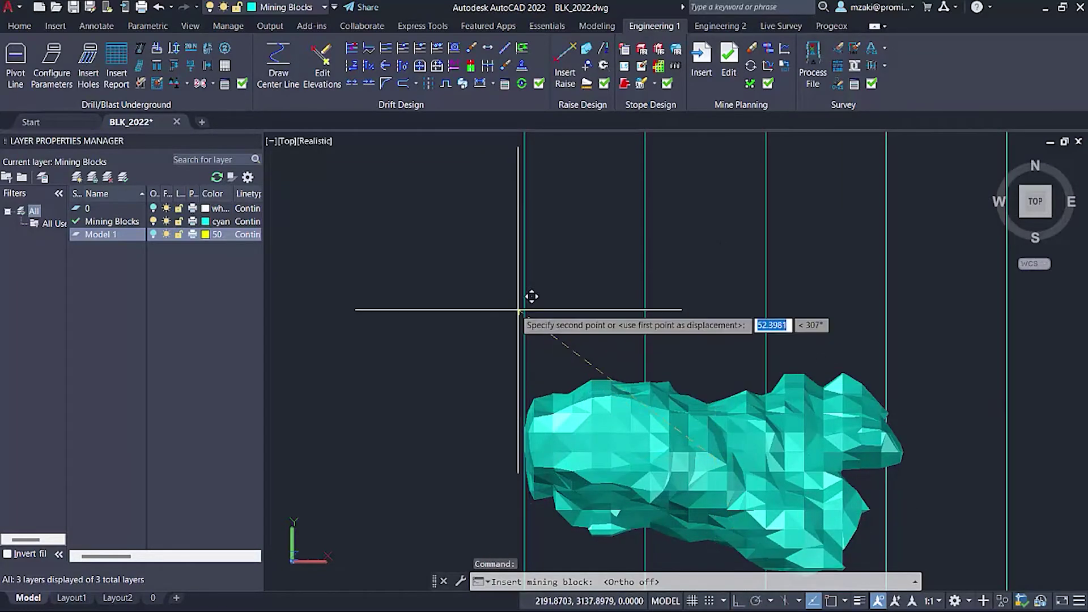
scroll(589, 336, up, 2)
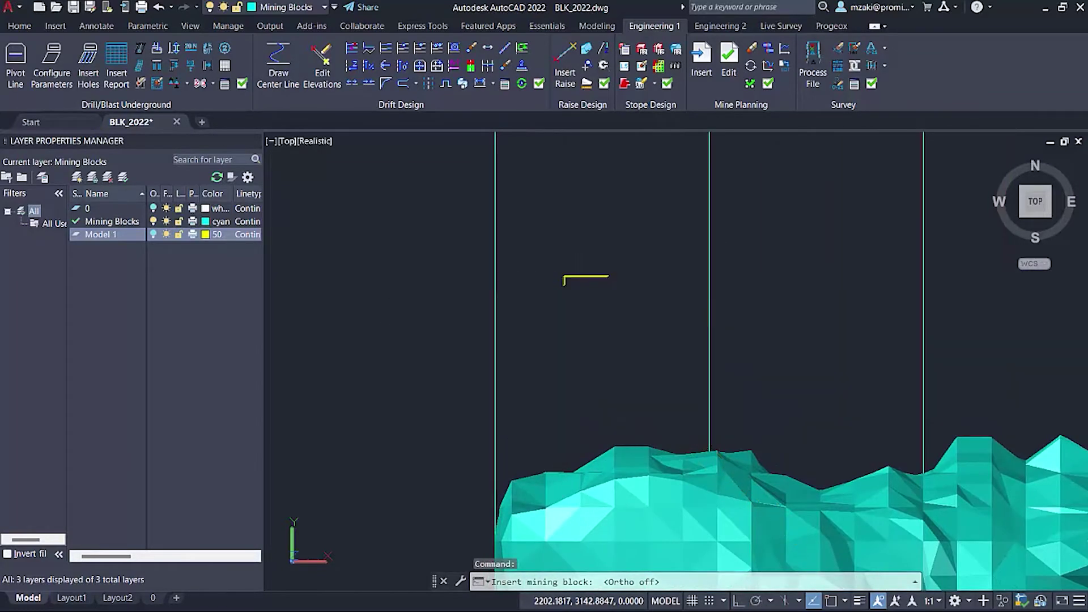
click(576, 262)
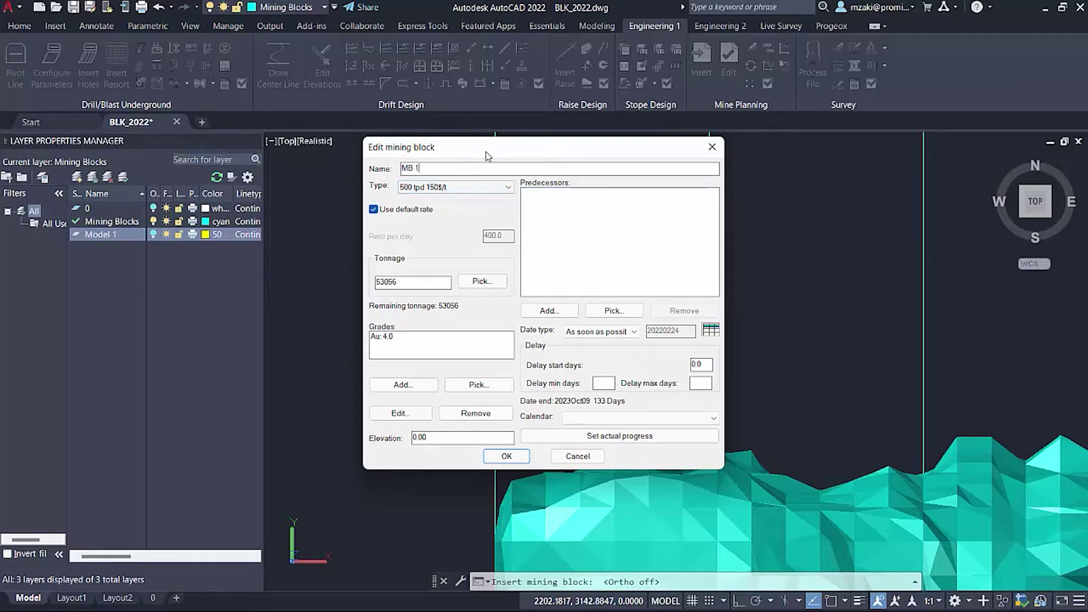
Calculate MB 1's tonnage as 60543 from the ore-body volume 22015.8 at density 2.750
drag(486, 151, 809, 153)
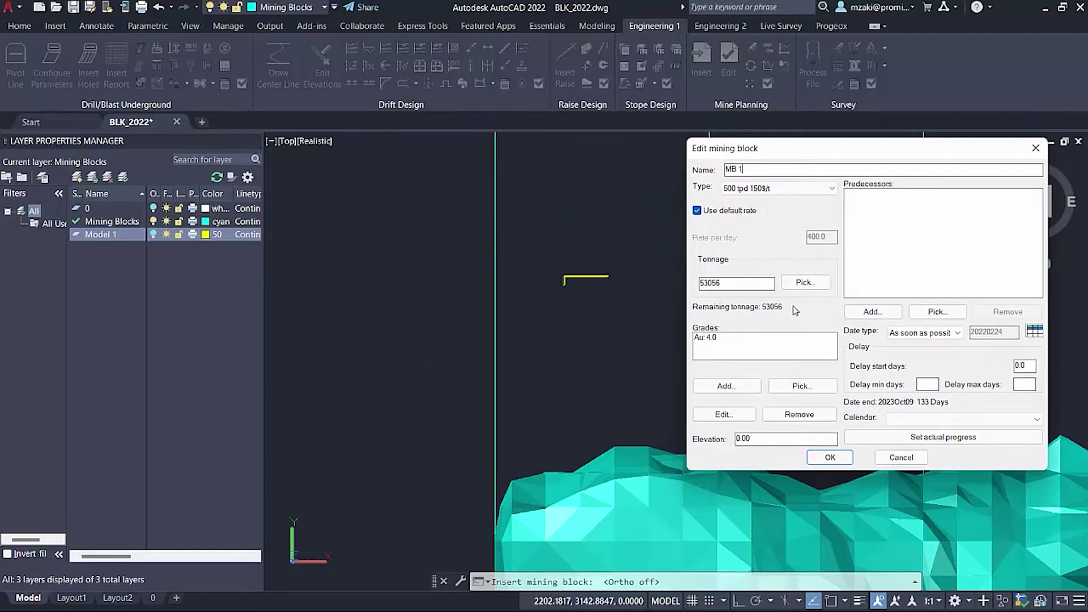
click(804, 282)
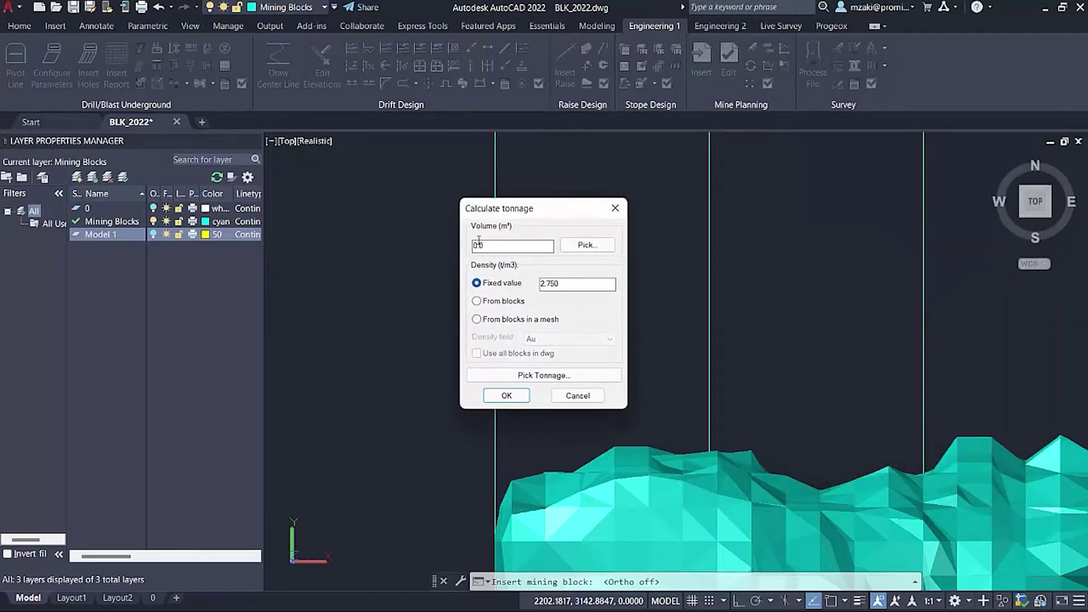
click(587, 245)
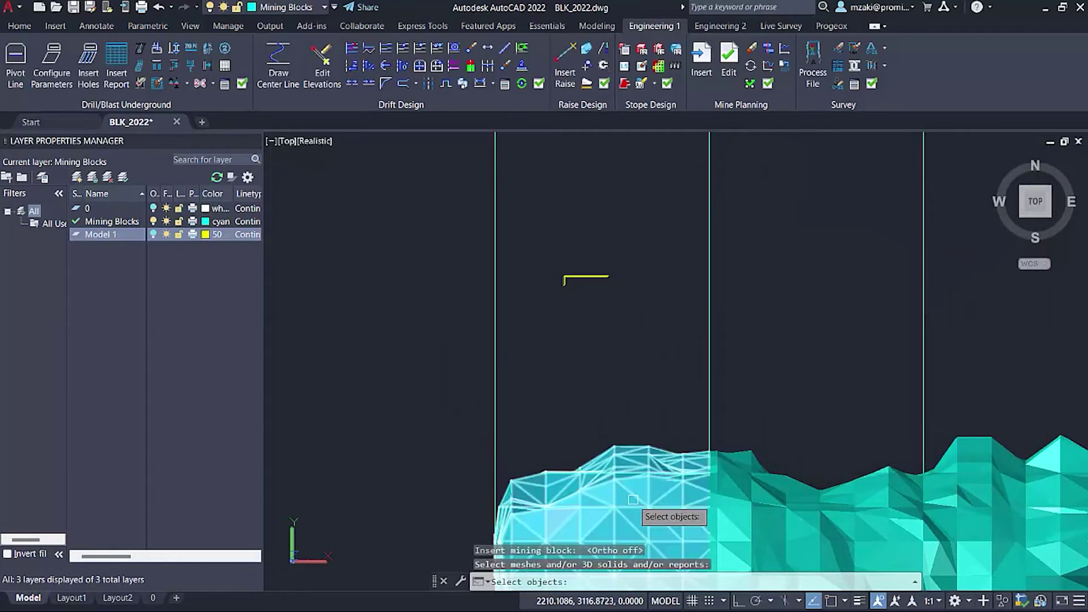
middle_drag(640, 505, 510, 413)
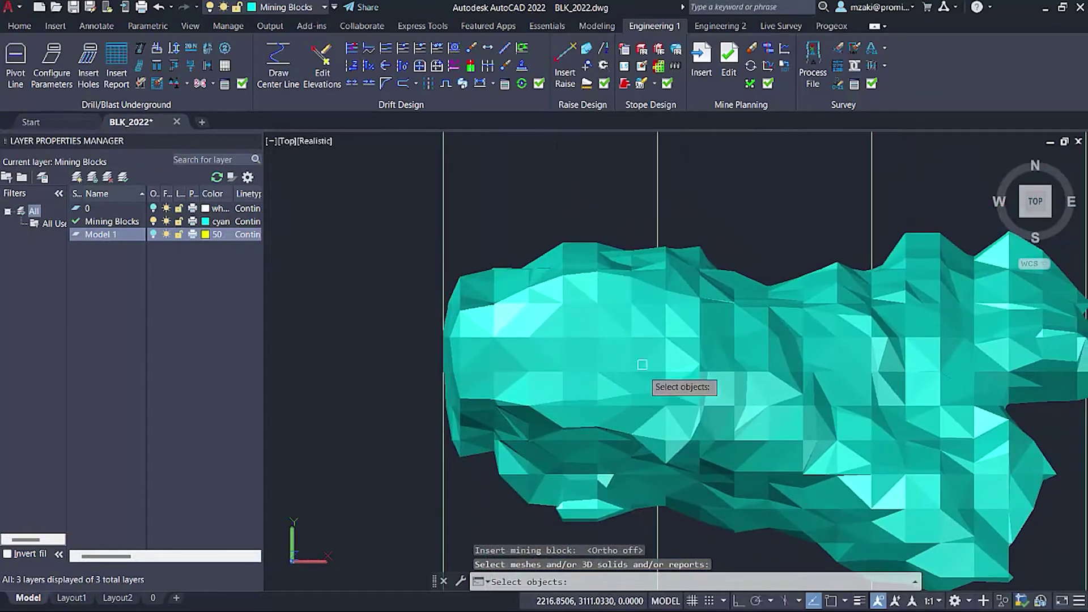
click(569, 350)
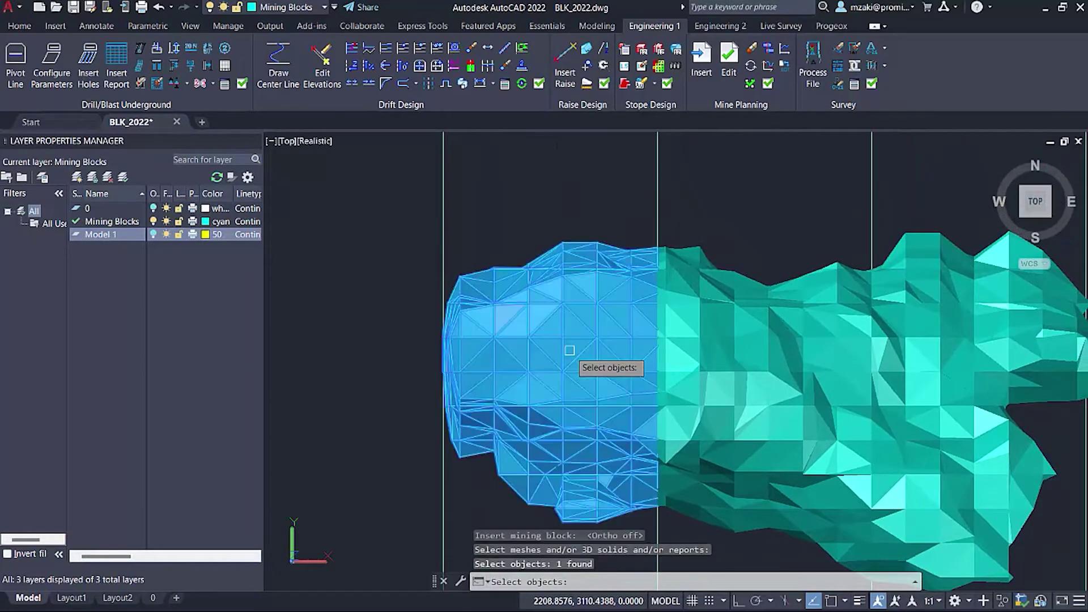
key(Return)
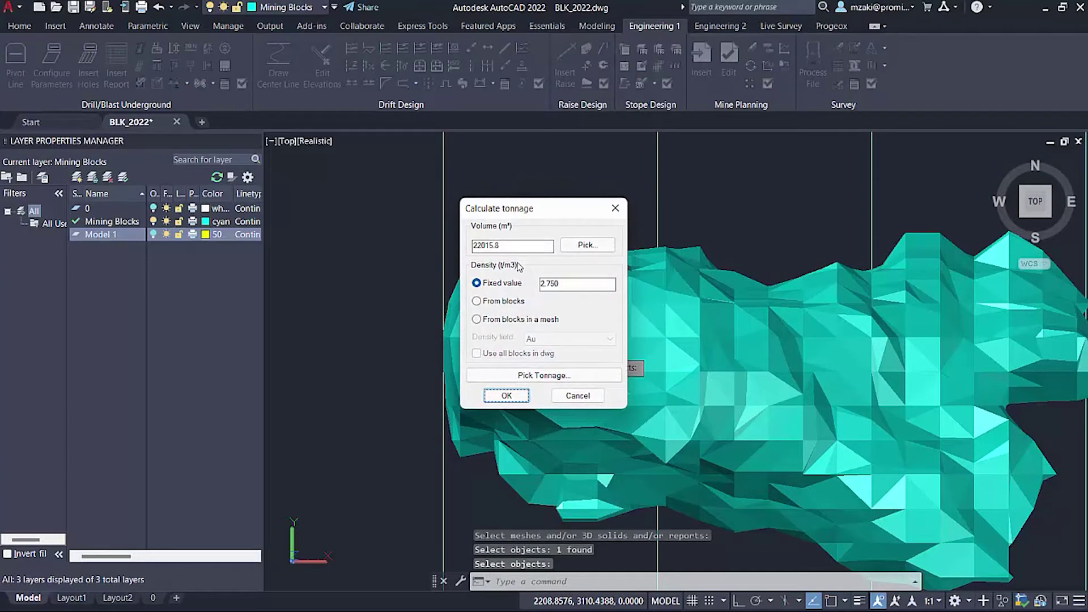
drag(470, 214, 300, 204)
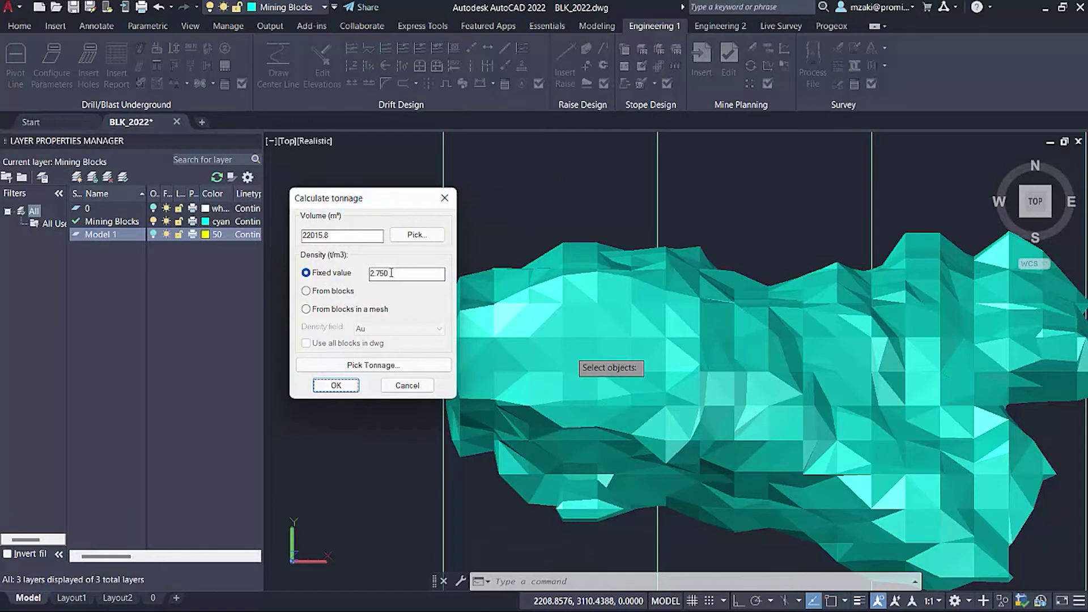
drag(391, 272, 359, 274)
click(355, 387)
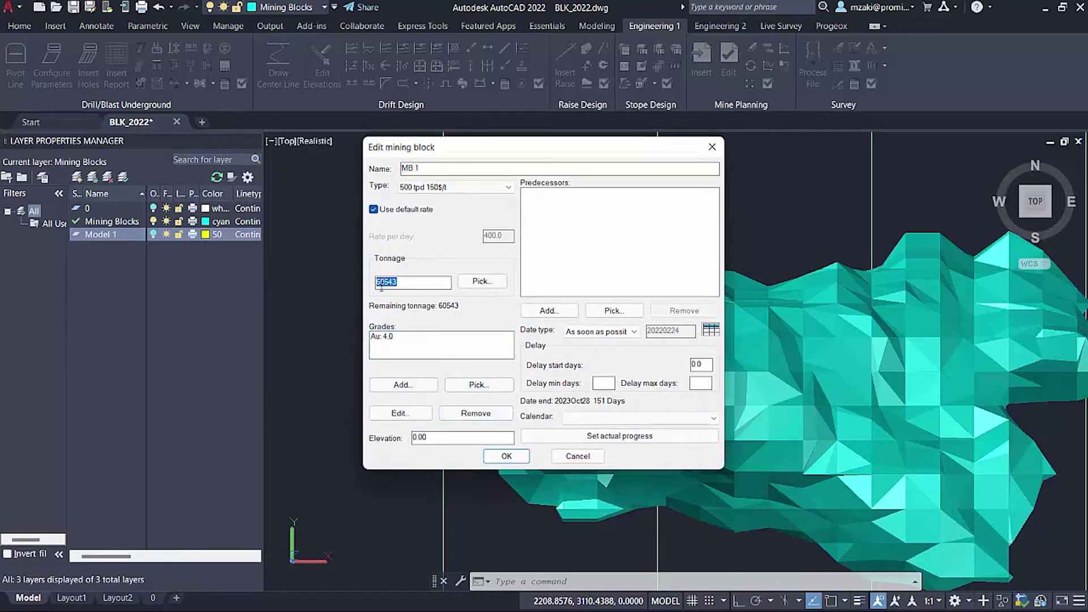
Reposition the Edit mining block dialog, review the elevation value, and choose a schedule date type
drag(493, 152, 600, 201)
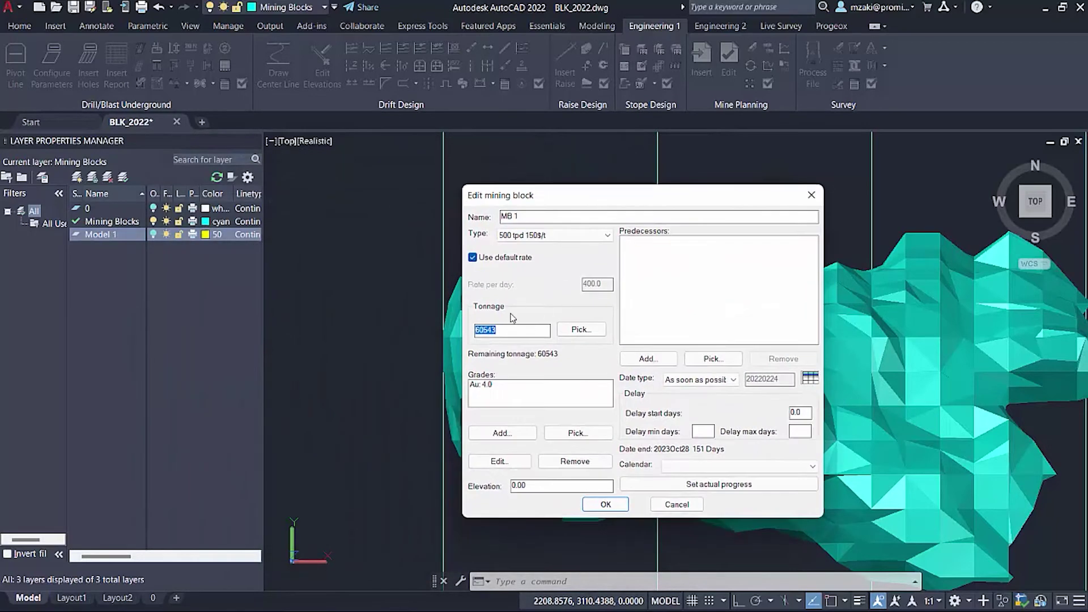
drag(564, 195, 530, 151)
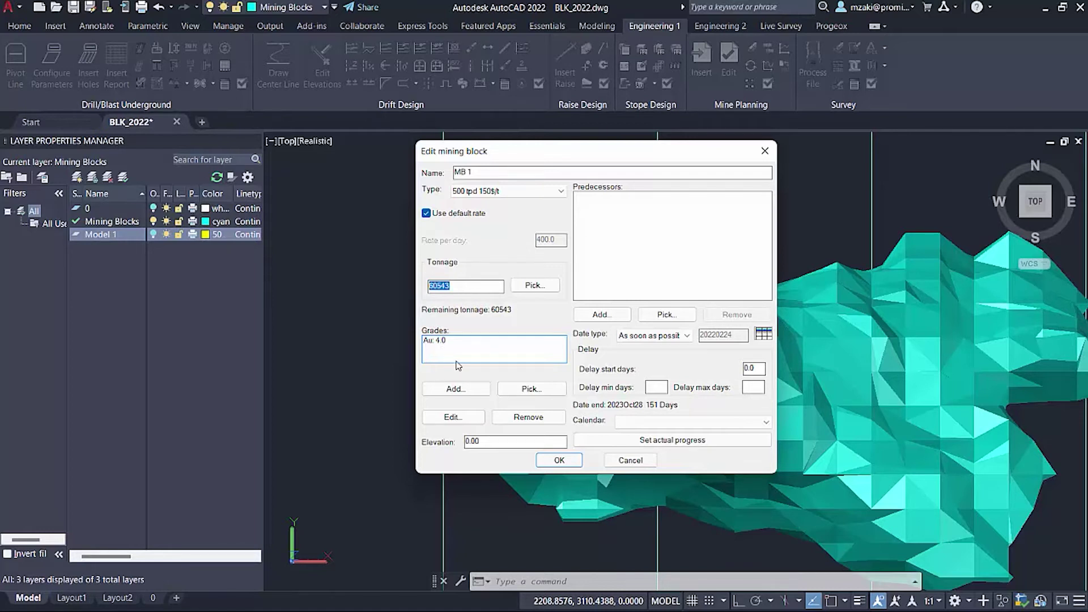
double_click(491, 442)
drag(624, 151, 329, 149)
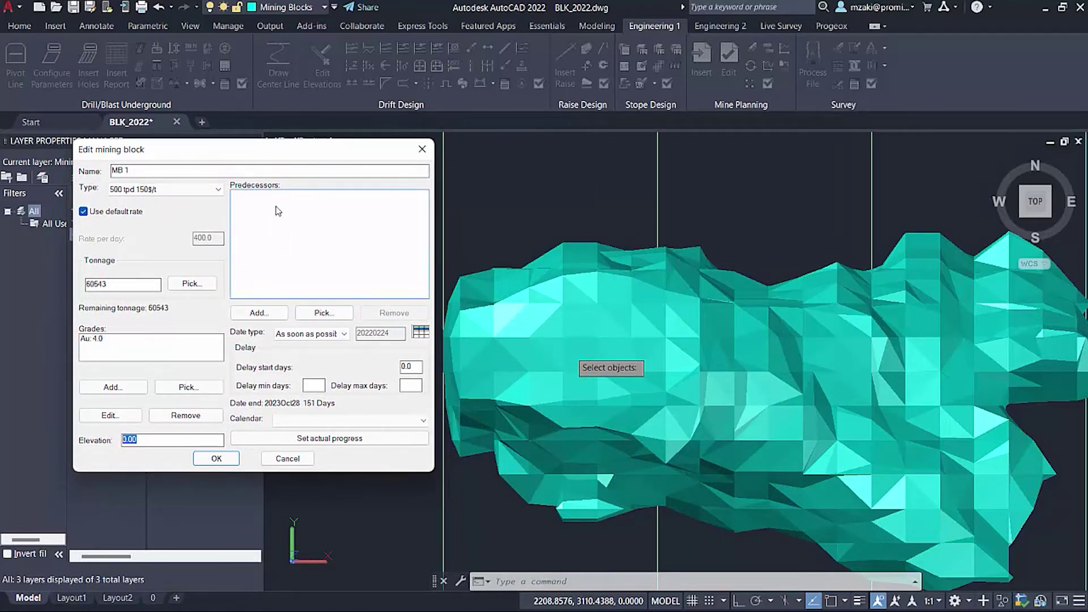
click(313, 336)
Set MB 1's date type to Start on with a start date of 1 January 2023
click(322, 356)
click(420, 333)
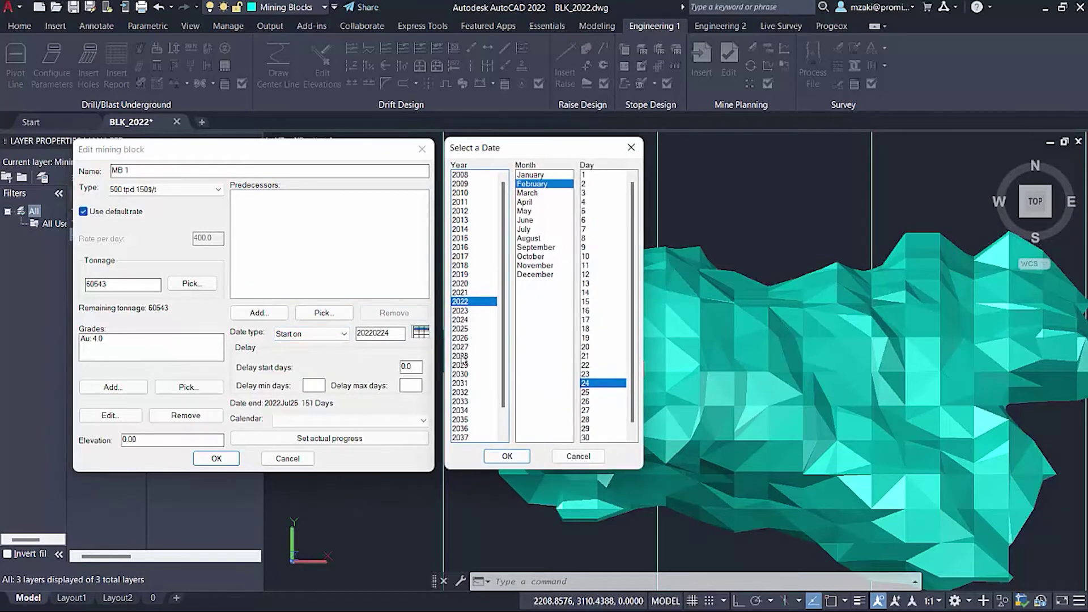
click(470, 310)
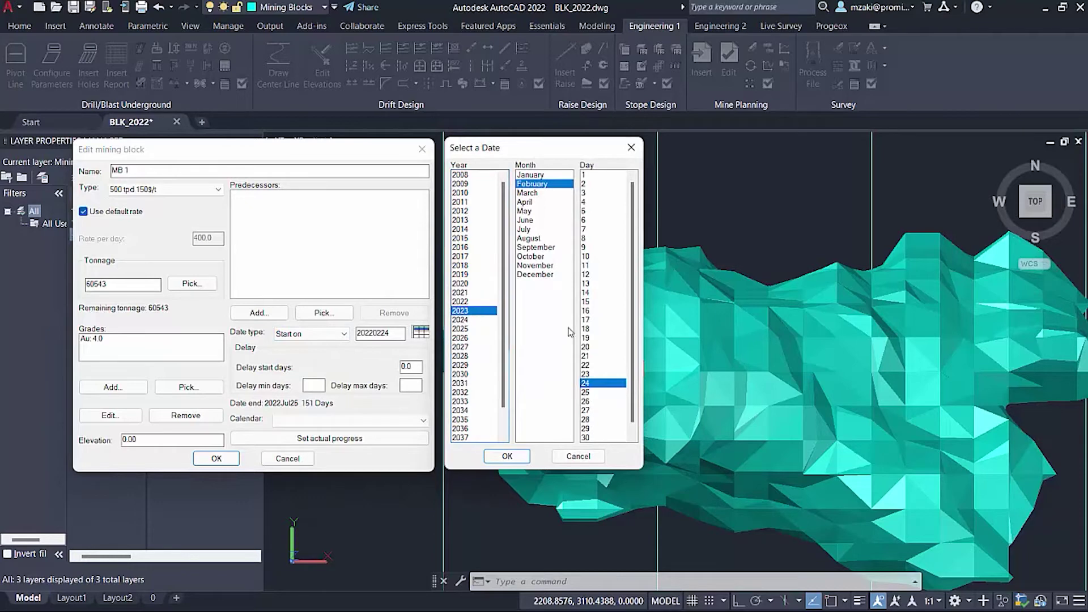
click(533, 174)
click(601, 175)
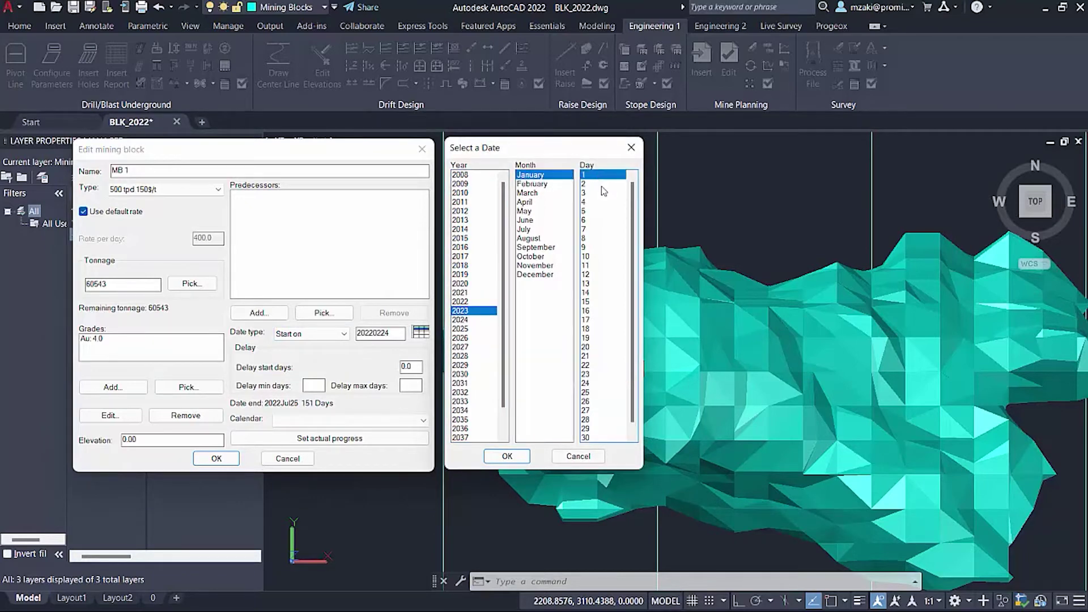
click(506, 456)
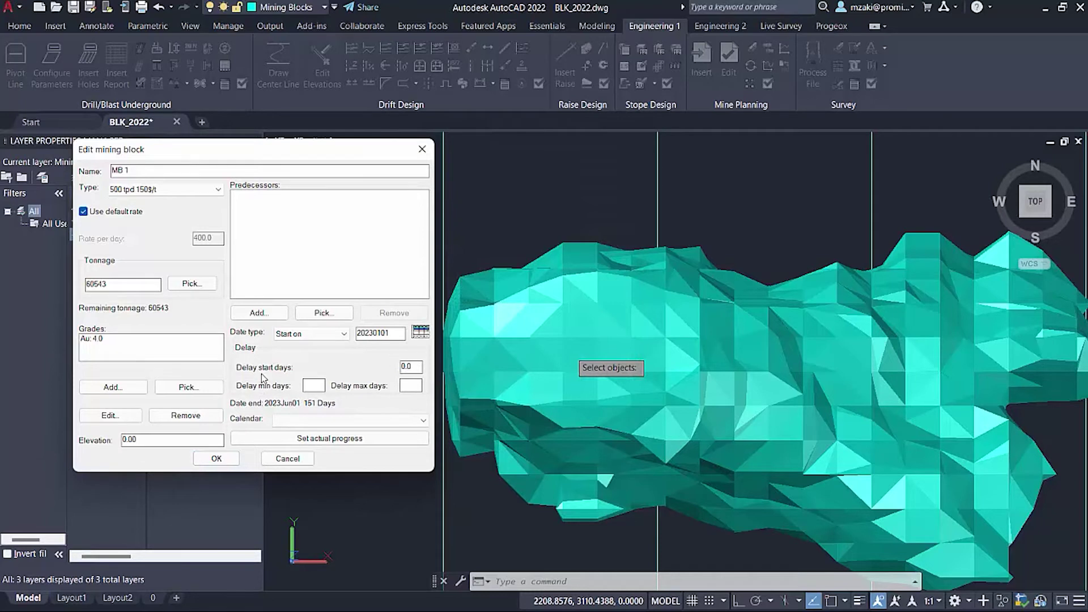
Check the delay start days and assign the Vacations working calendar
double_click(420, 364)
click(281, 419)
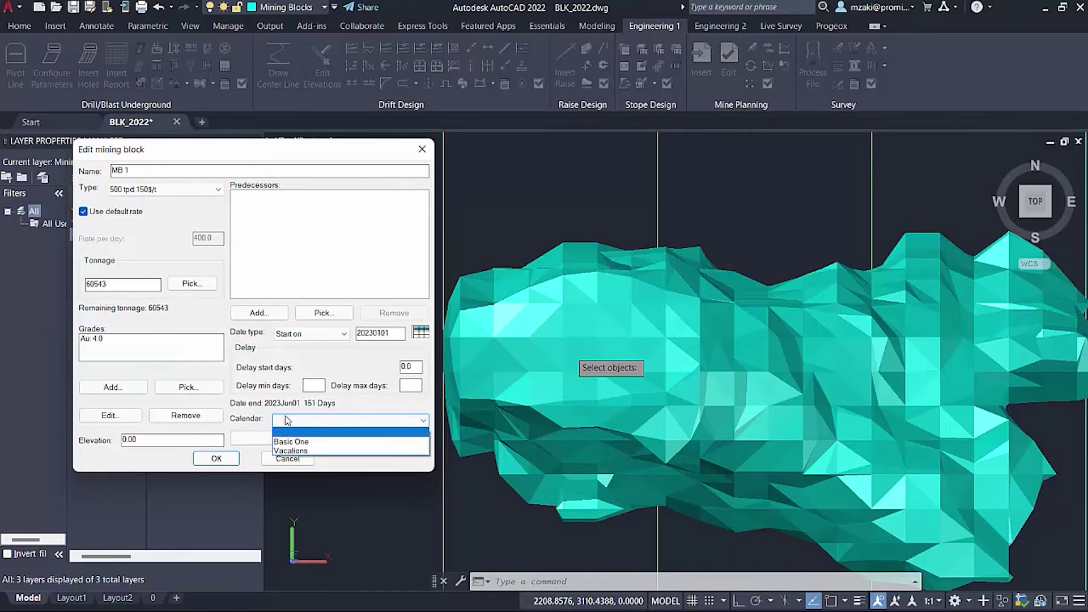
click(304, 452)
click(351, 420)
click(302, 452)
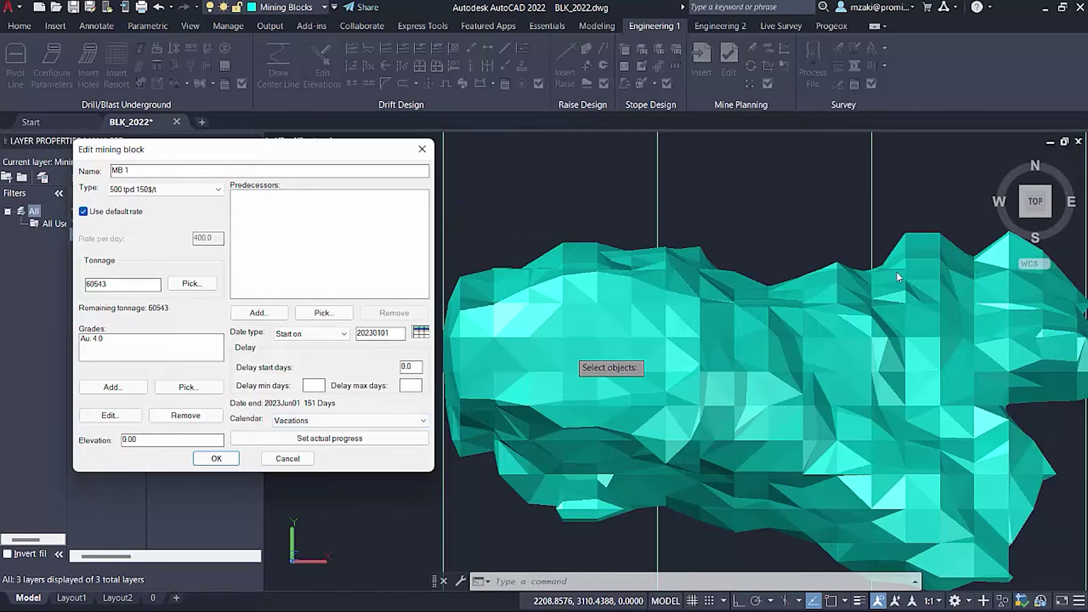
click(330, 440)
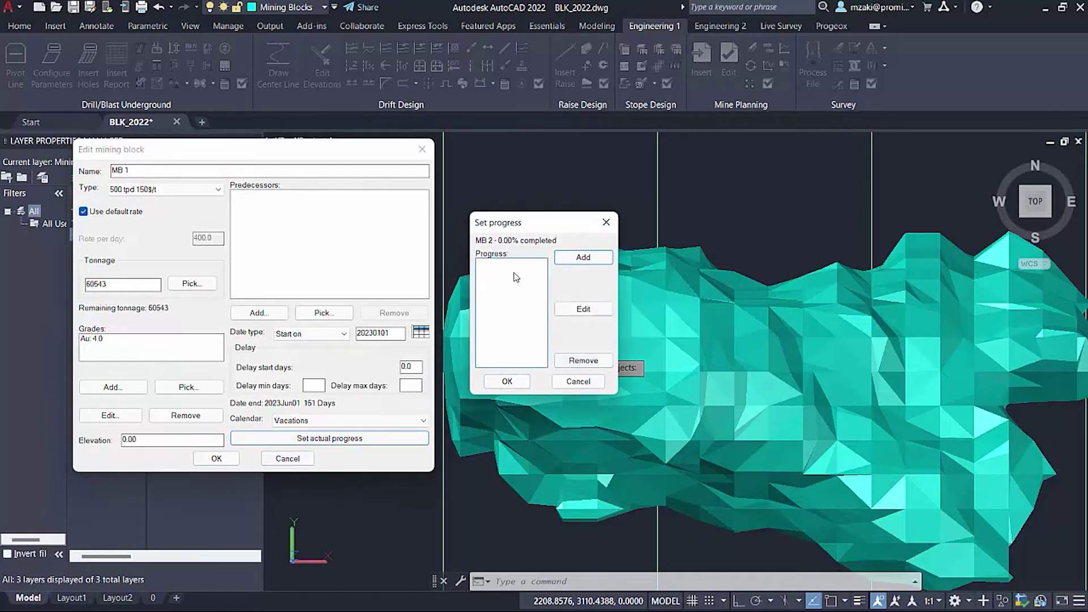
drag(527, 227, 384, 233)
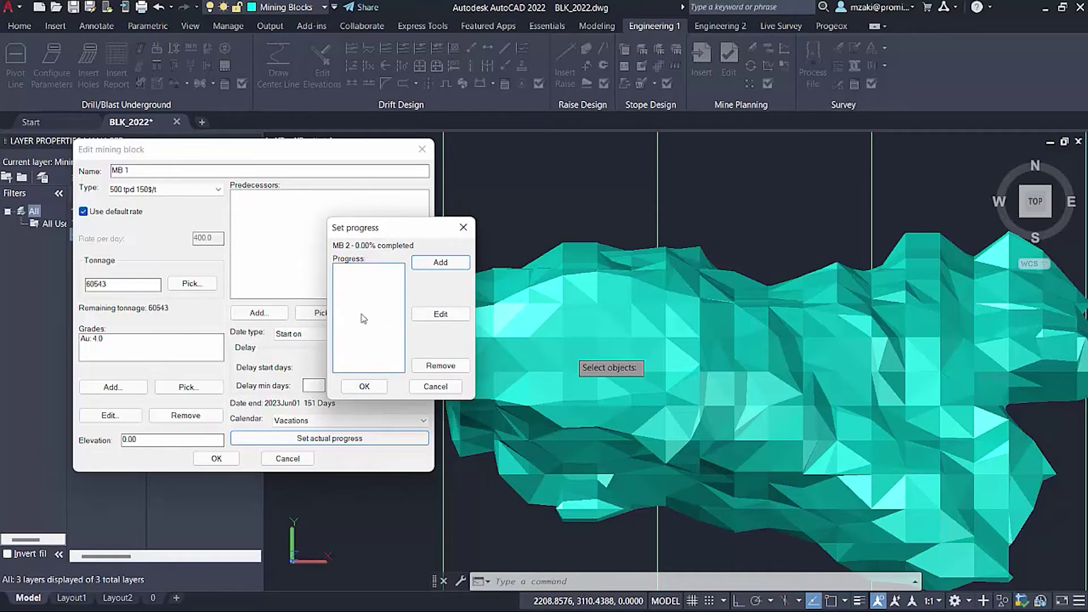
click(434, 386)
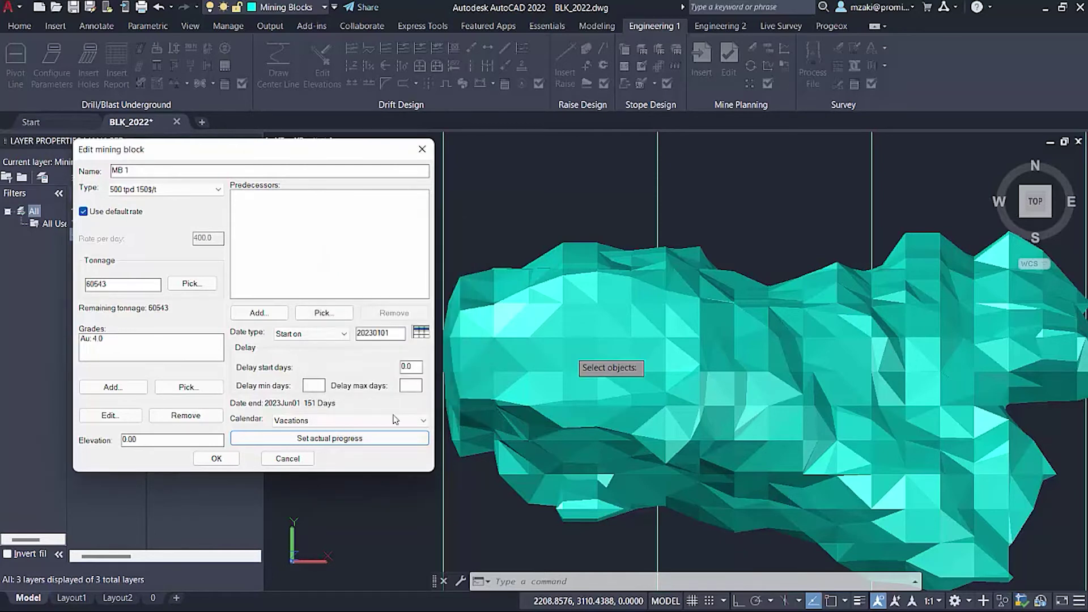
Save MB 1 and zoom in to check its label: 121 Days, 2023Jan01 to 2023May02
click(216, 457)
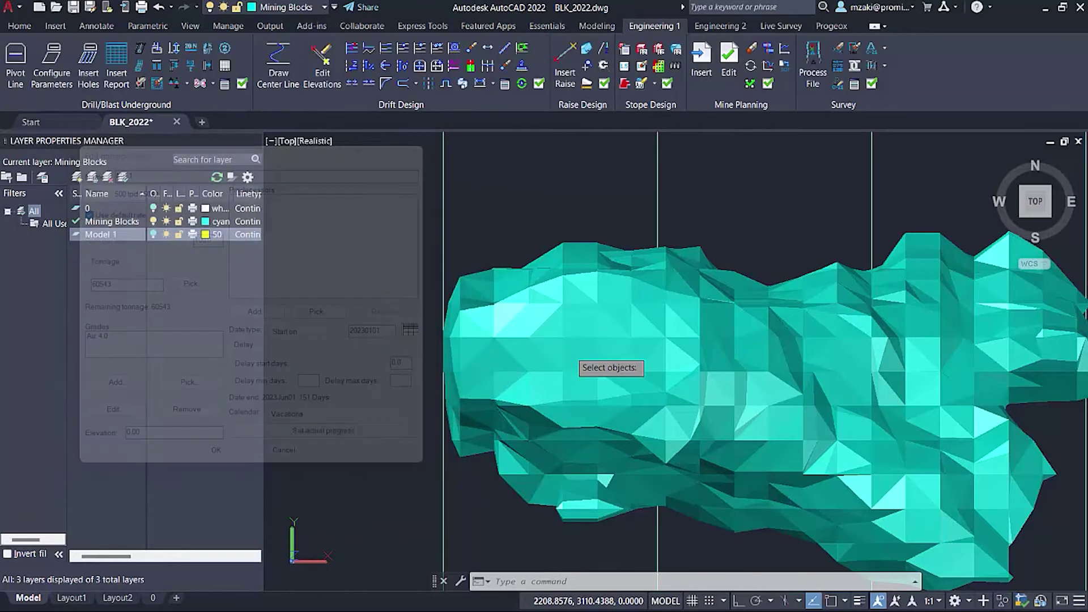
middle_drag(593, 228, 593, 355)
scroll(488, 302, up, 3)
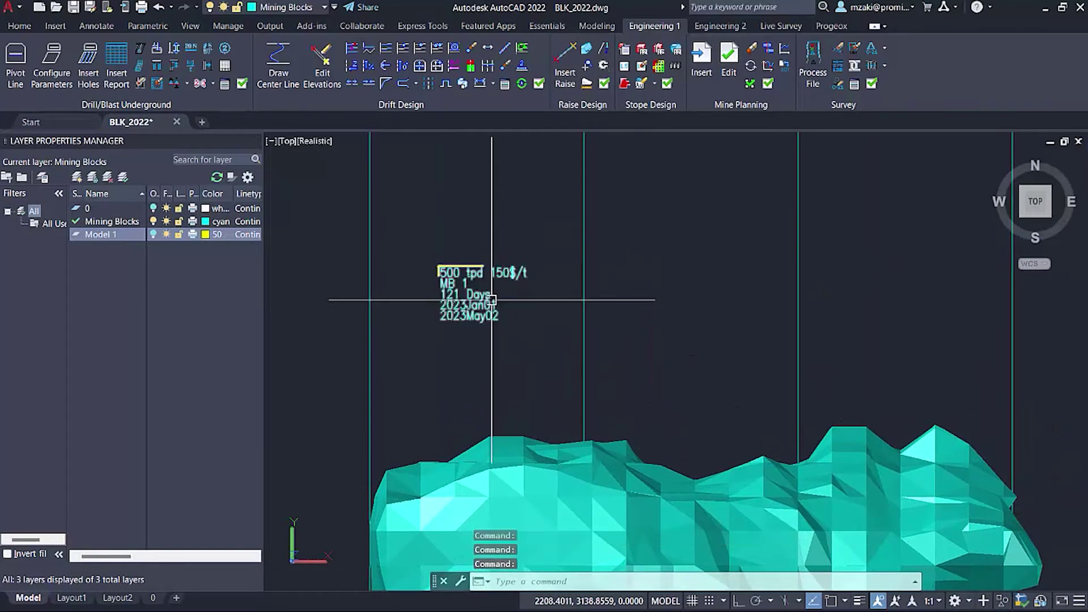
scroll(440, 272, up, 5)
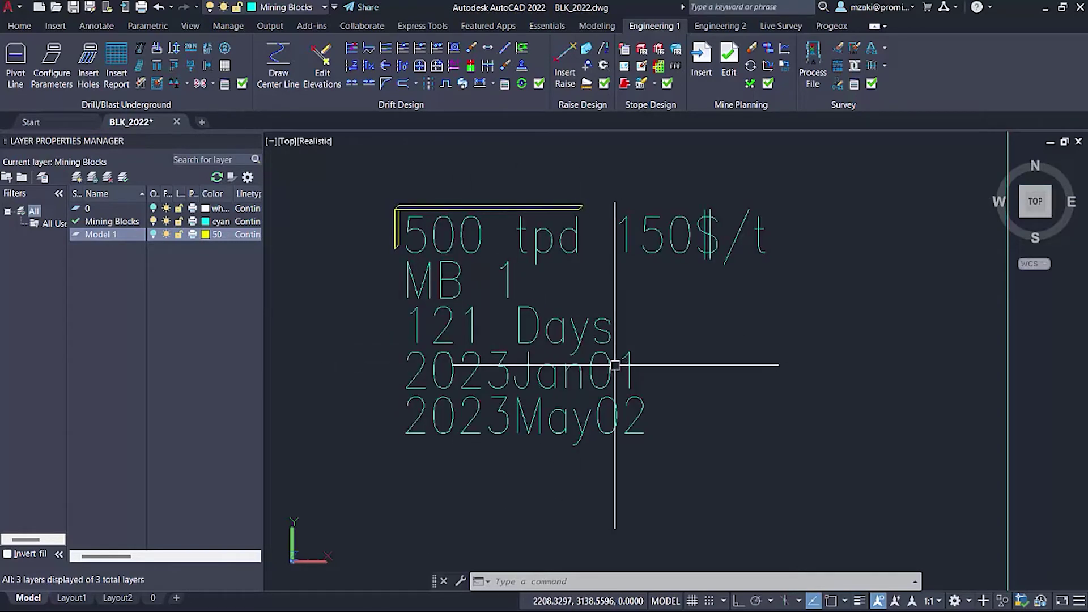
scroll(646, 433, down, 5)
mouse_move(646, 433)
middle_down()
mouse_move(634, 311)
mouse_move(681, 258)
middle_up()
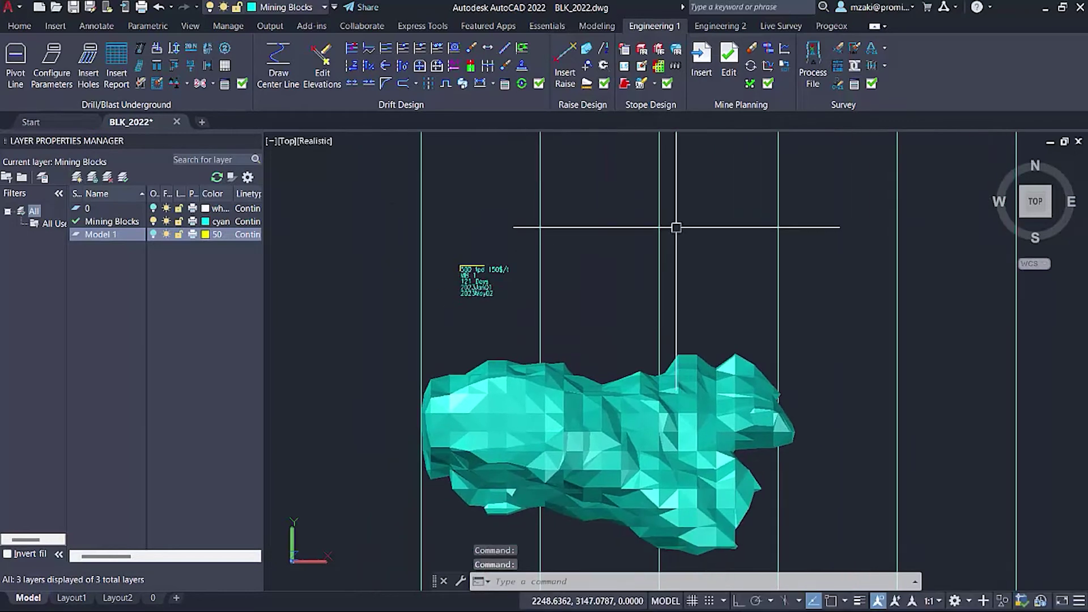
click(702, 62)
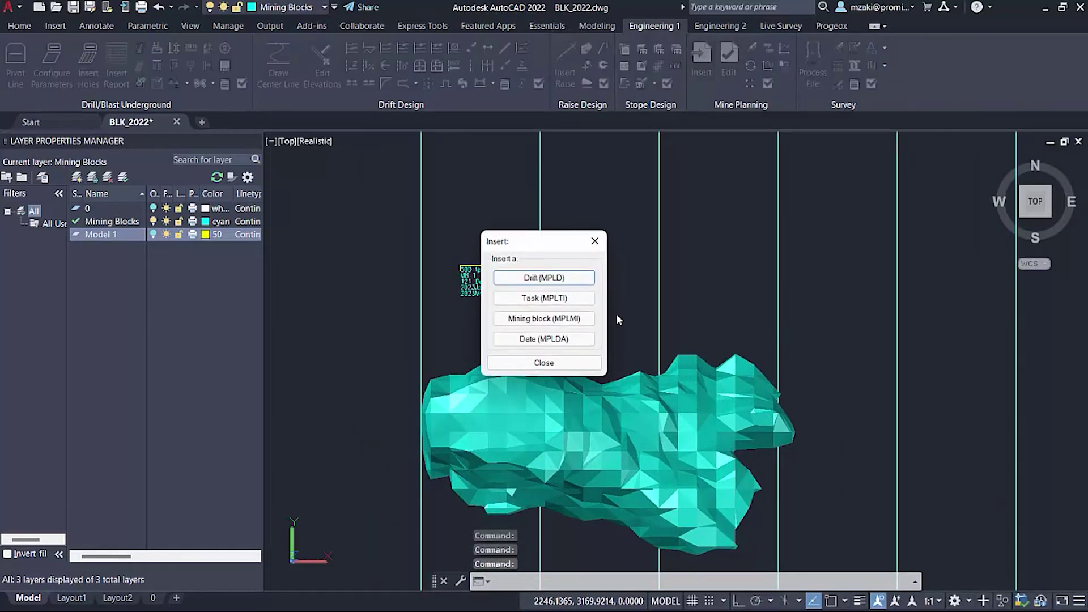
Insert a new 500 tpd 150$/t mining block and place it in the drawing
click(564, 318)
click(352, 252)
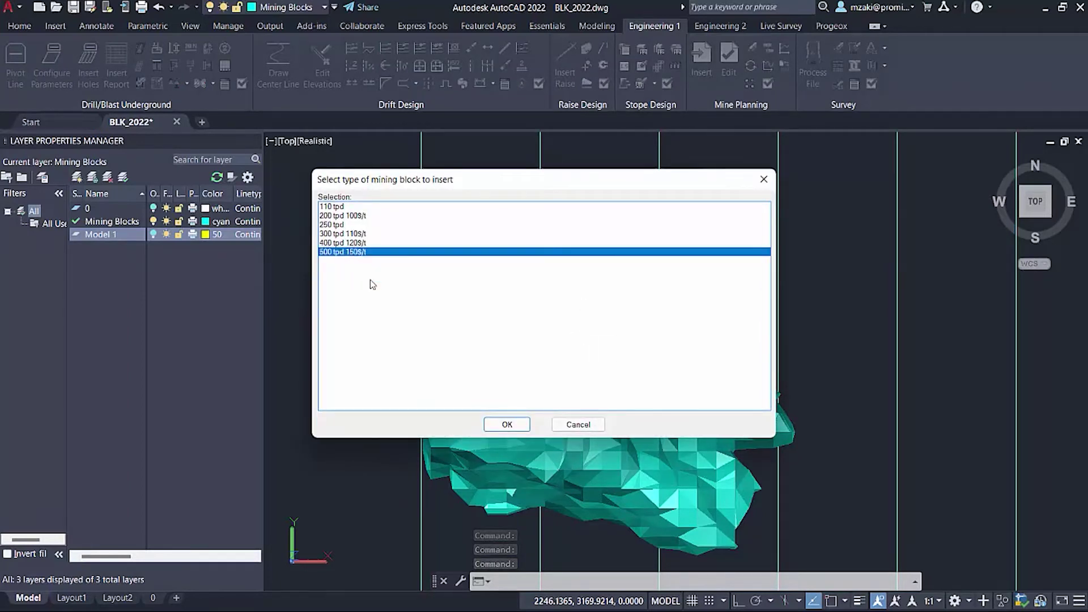
click(507, 423)
click(751, 439)
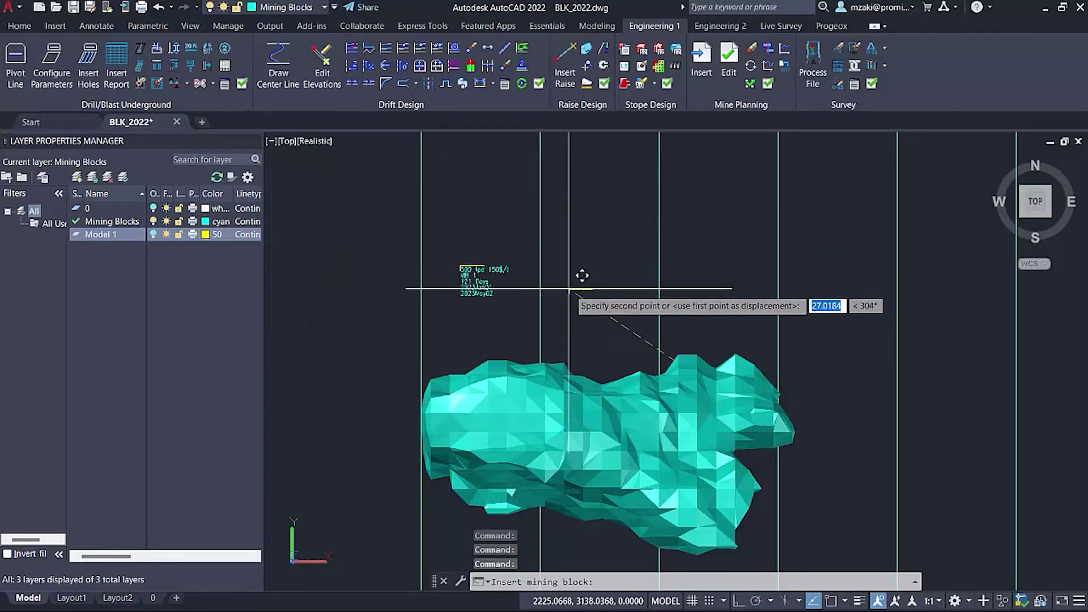
scroll(586, 280, up, 2)
click(569, 292)
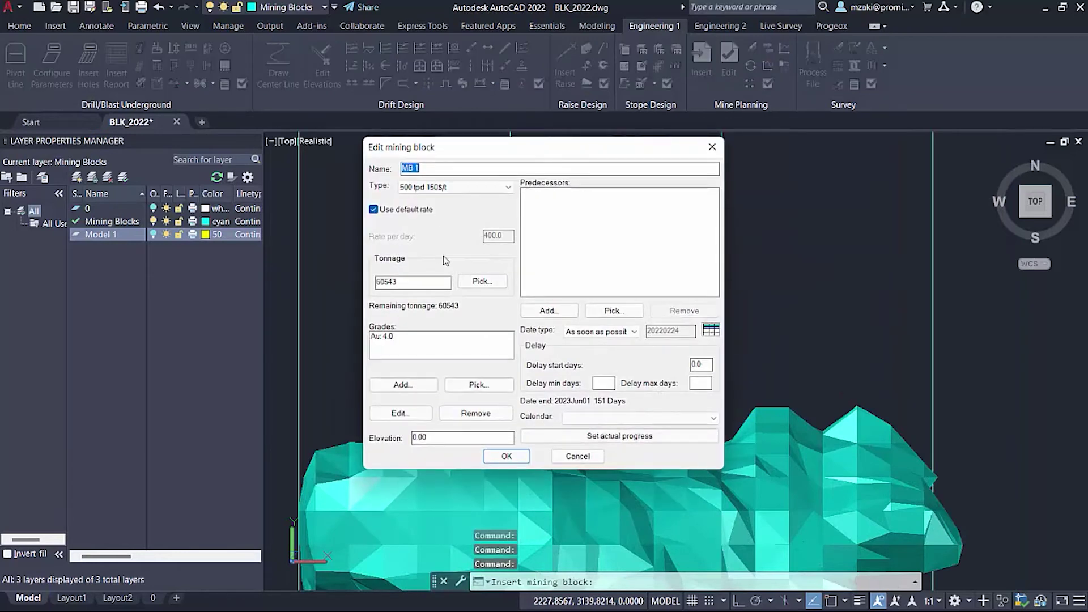
Calculate the block's tonnage from the ore mesh at density 2.750, giving 66950 t
click(499, 281)
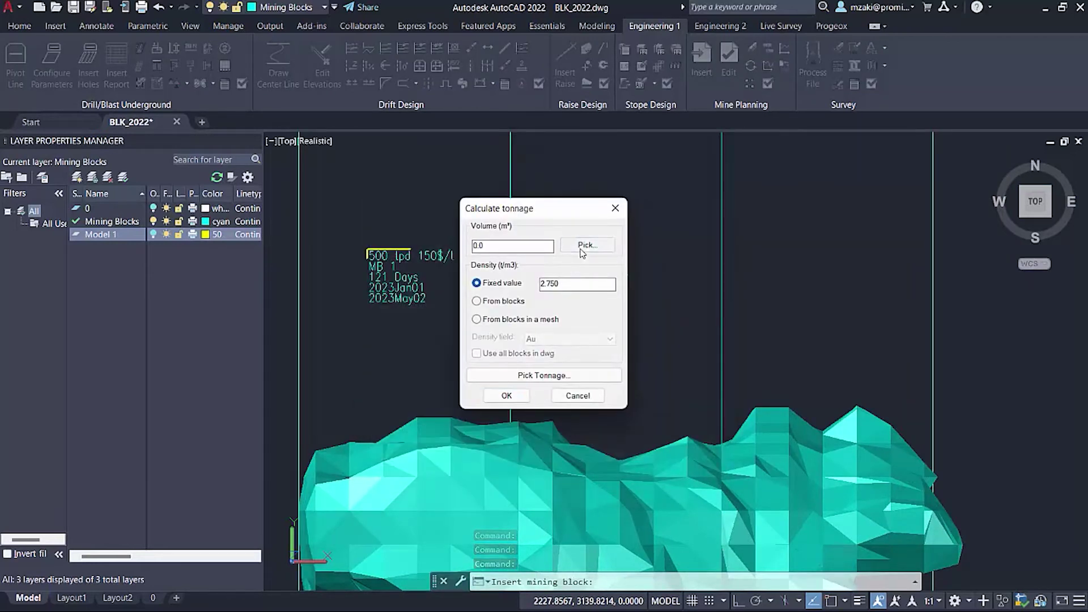
click(582, 248)
middle_drag(629, 462, 602, 299)
click(601, 345)
key(Return)
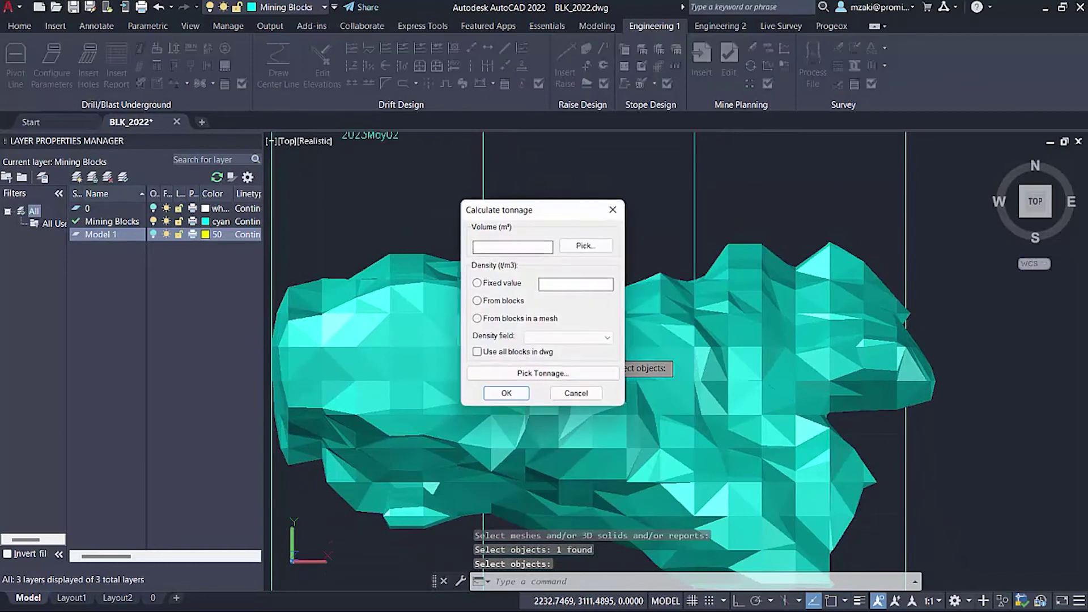
double_click(557, 283)
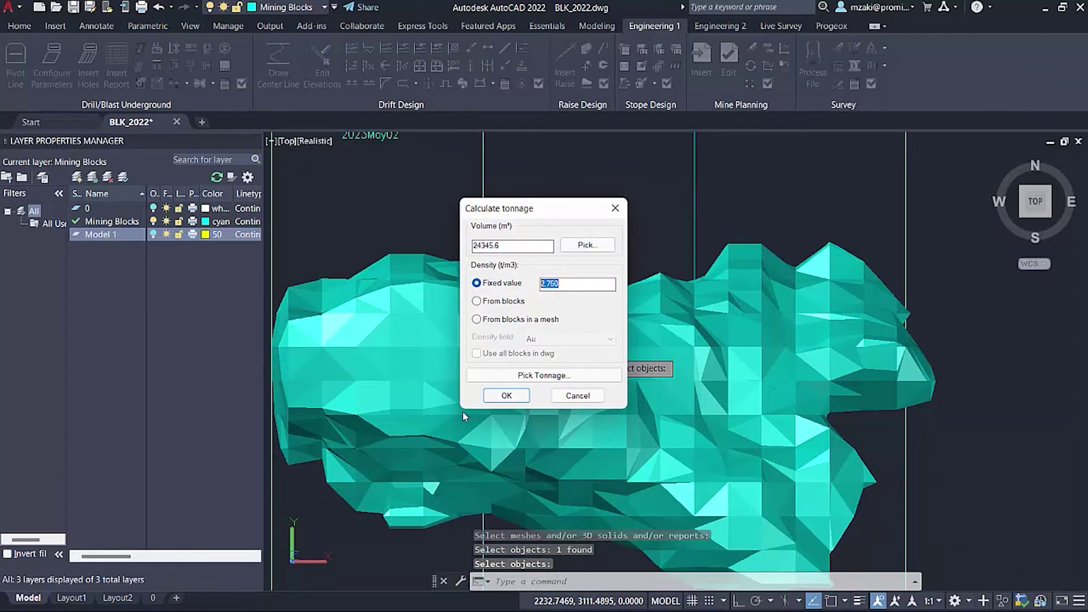
click(519, 402)
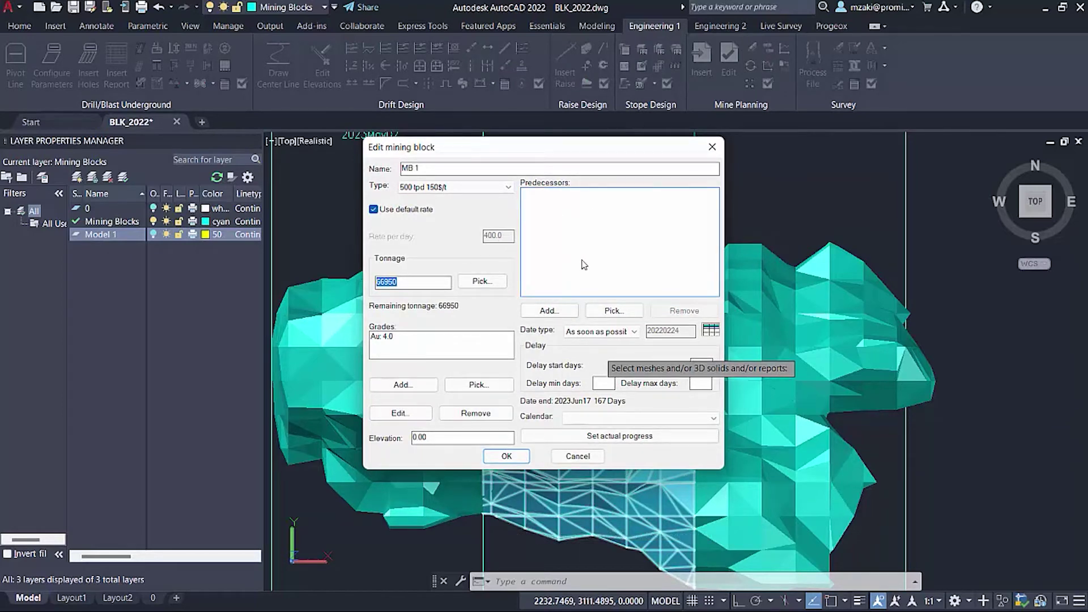
click(610, 313)
scroll(391, 244, up, 5)
Set MB 1 as predecessor, assign the Vacations calendar, and save the block as MB 2
click(383, 314)
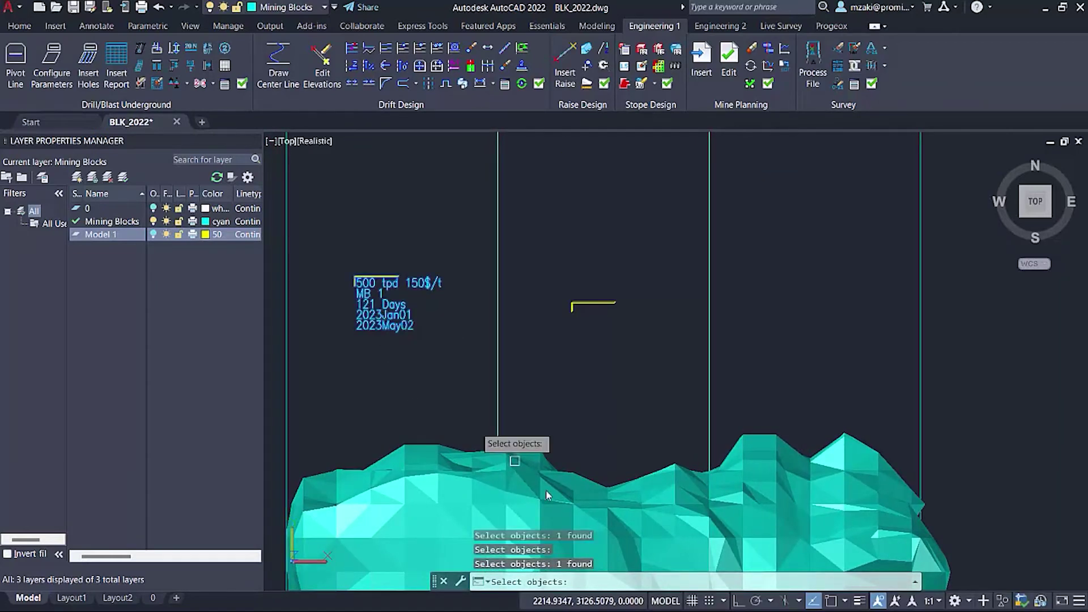
key(Return)
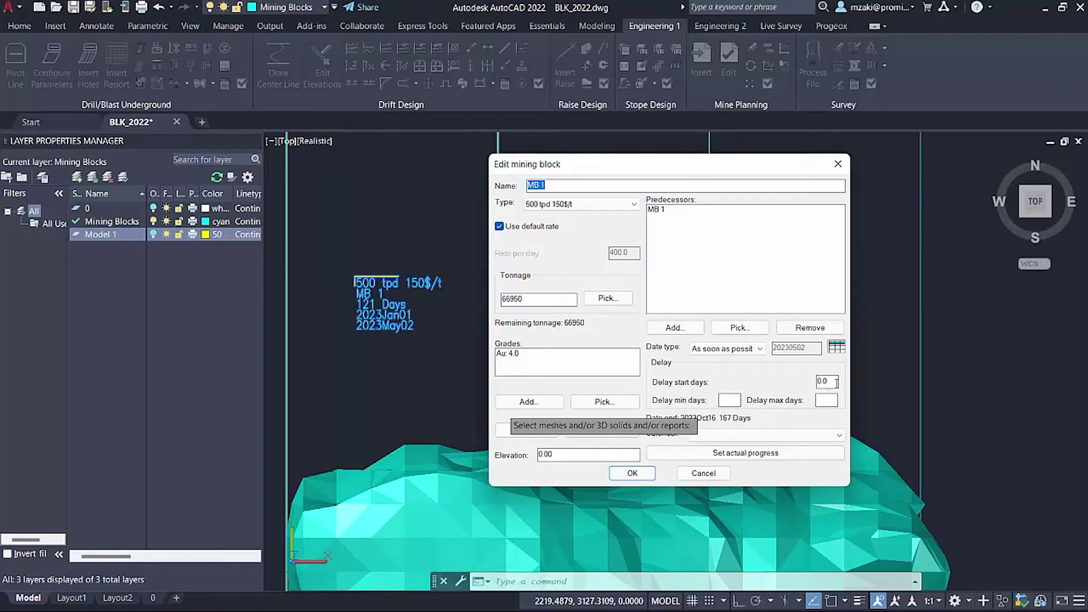
click(730, 435)
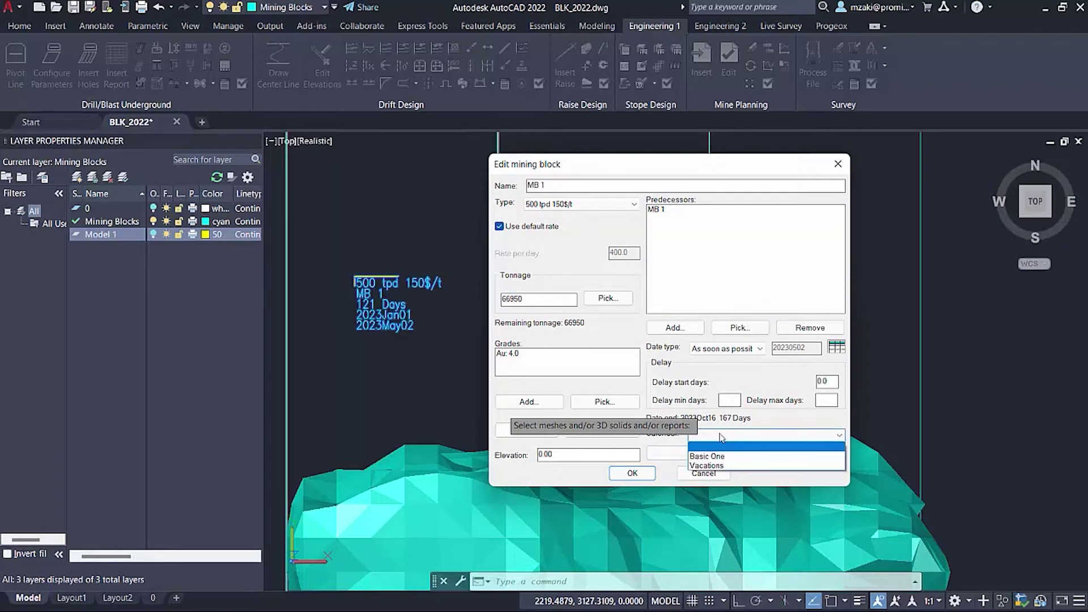
click(742, 466)
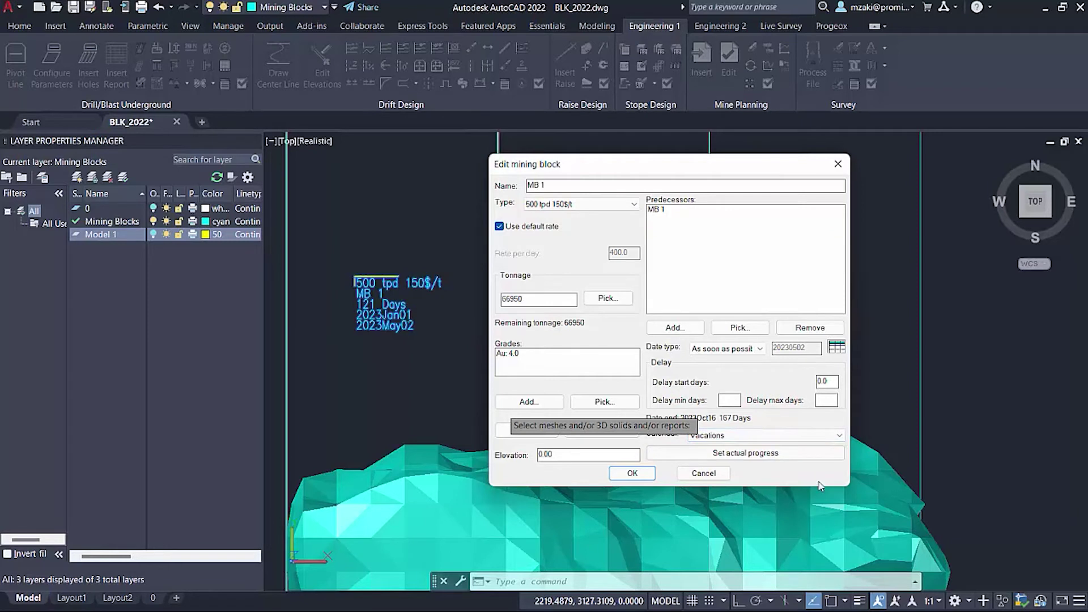
click(631, 473)
click(577, 320)
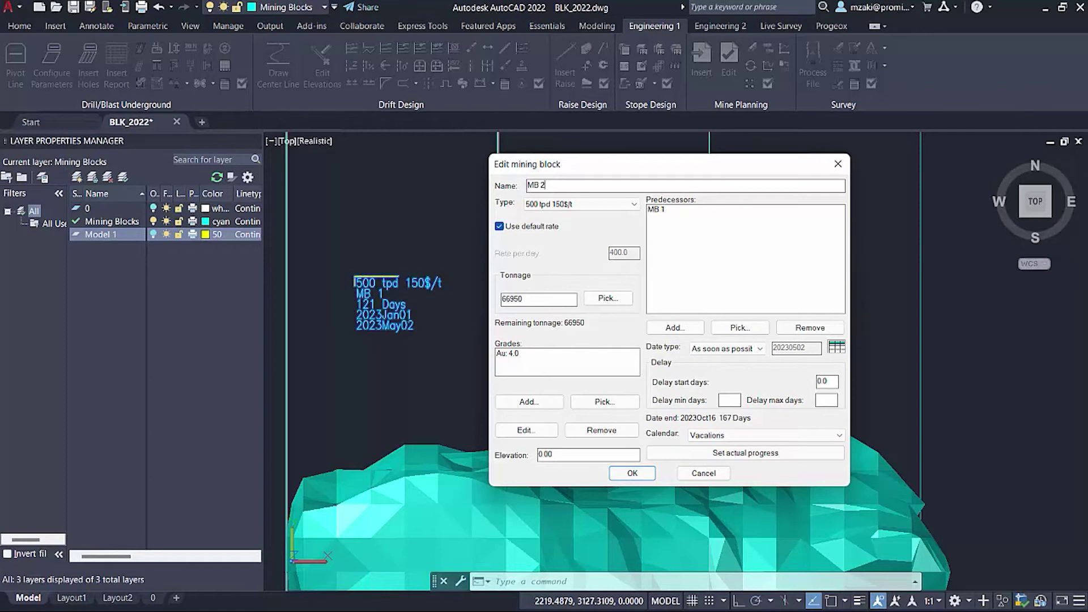
click(617, 479)
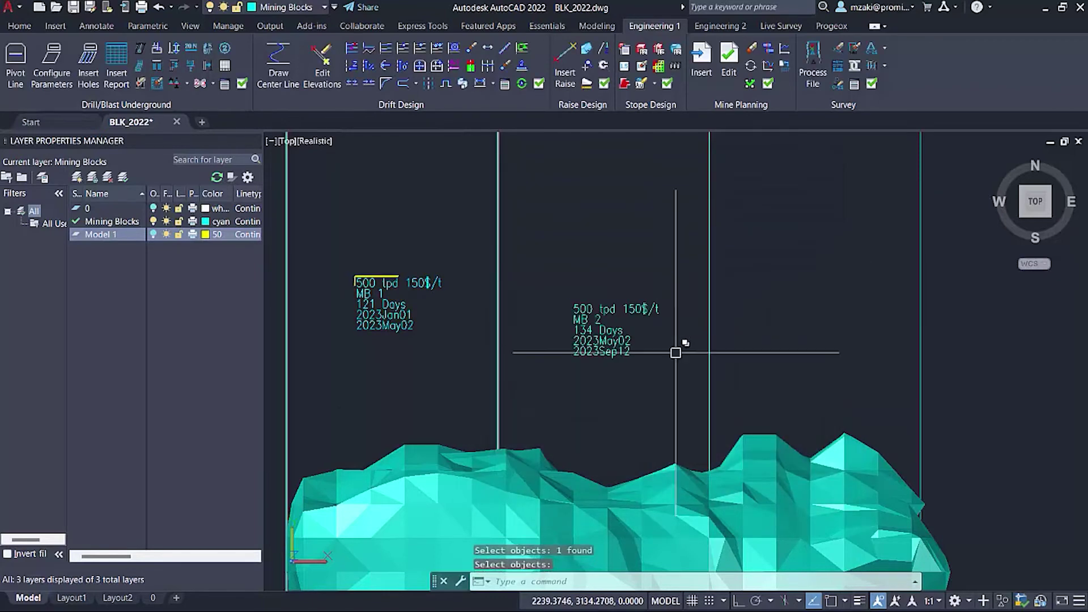
middle_drag(687, 357, 672, 308)
Insert another 500 tpd 150$/t mining block and place its label
key(Return)
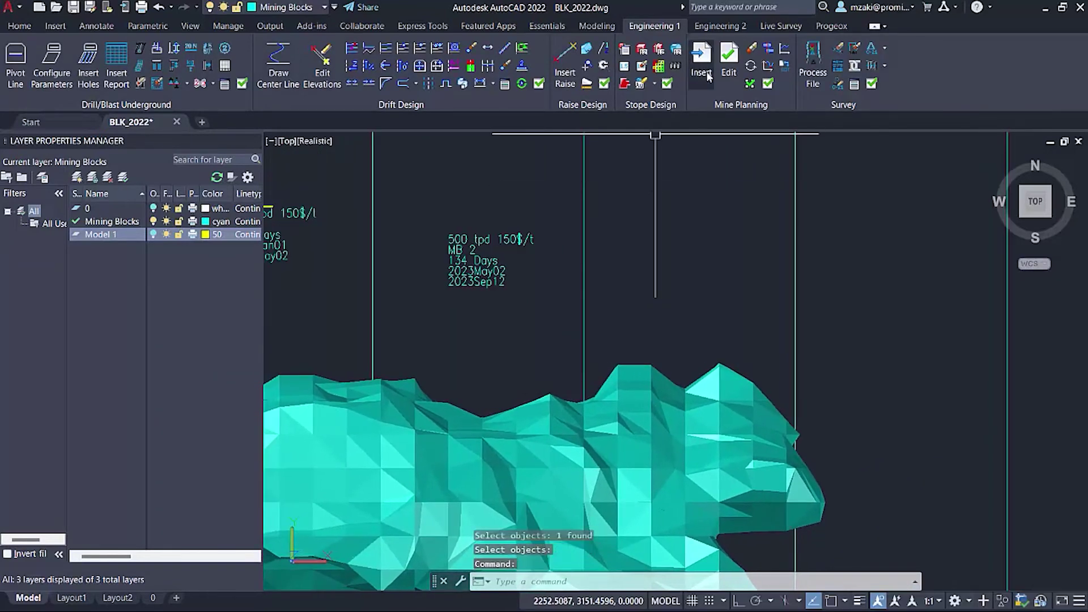
click(701, 56)
click(541, 320)
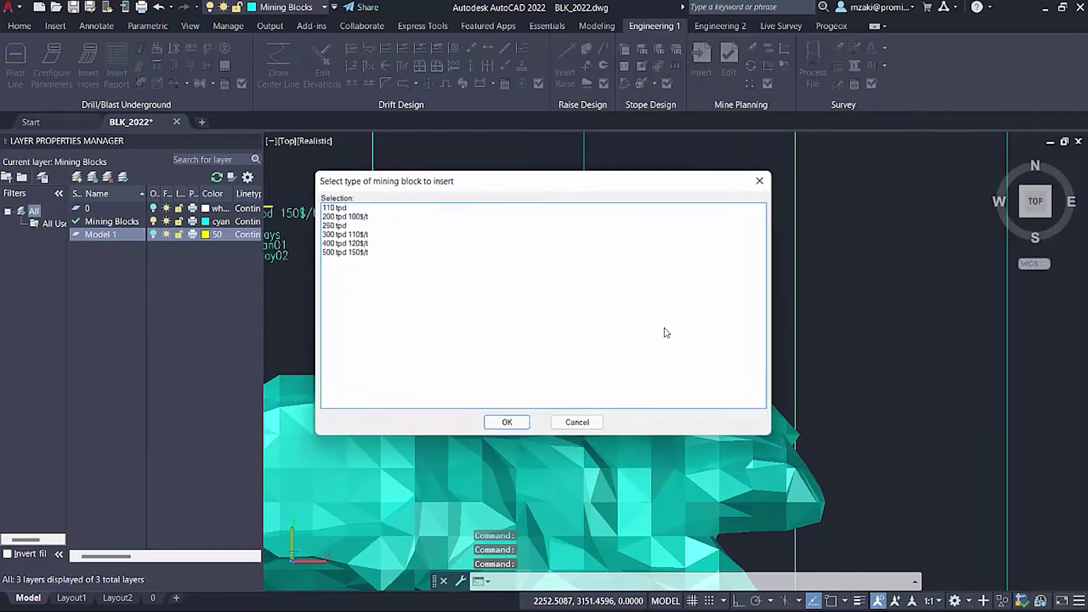
click(353, 252)
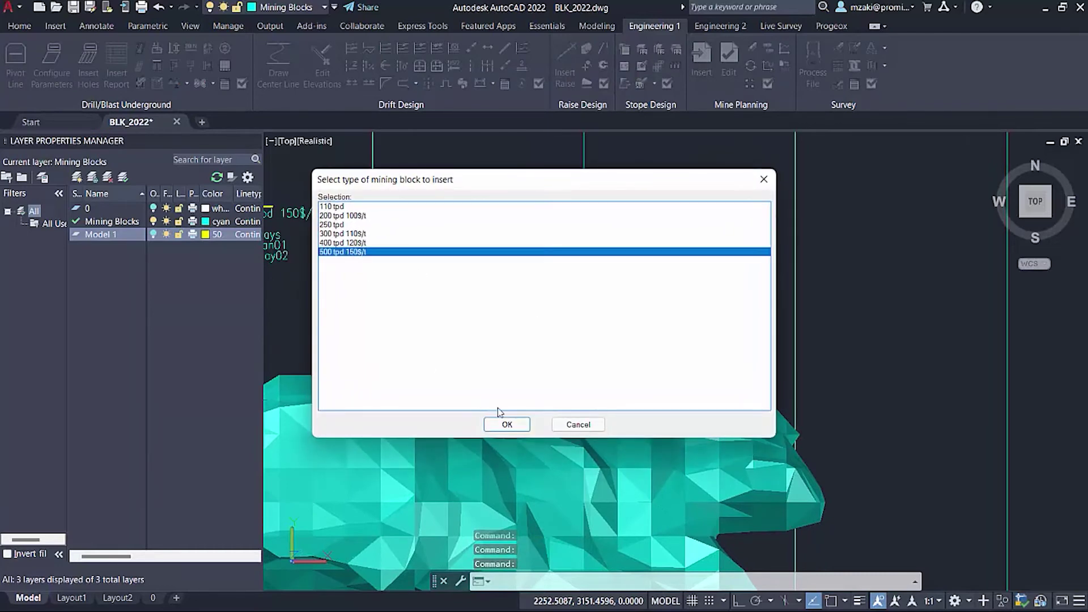
click(506, 424)
click(638, 253)
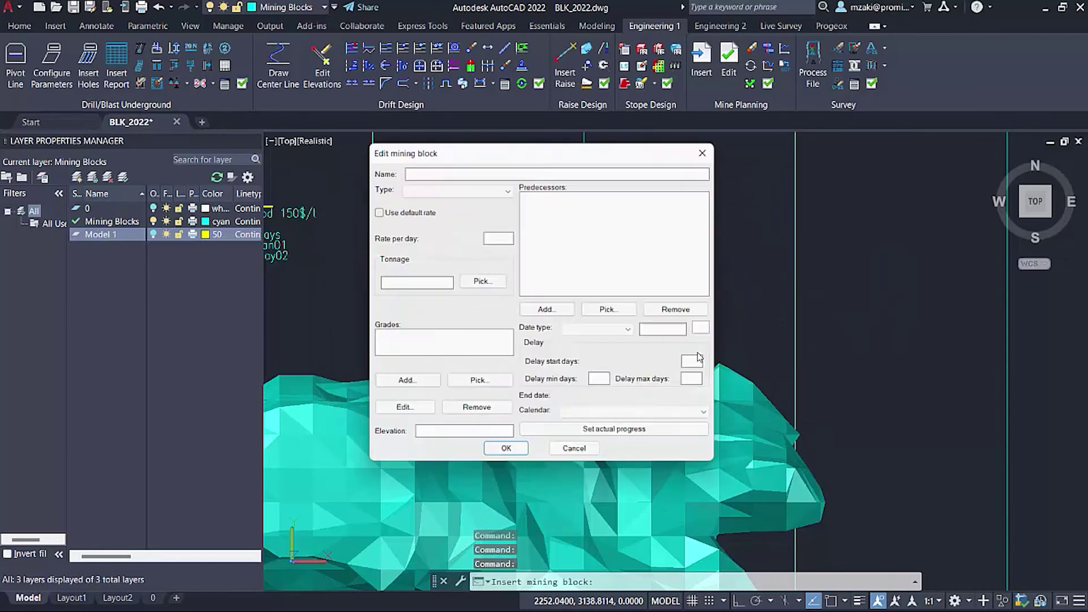
Compute its tonnage from the right-hand orebody mesh piece at density 2.750, giving 33098 t
click(474, 282)
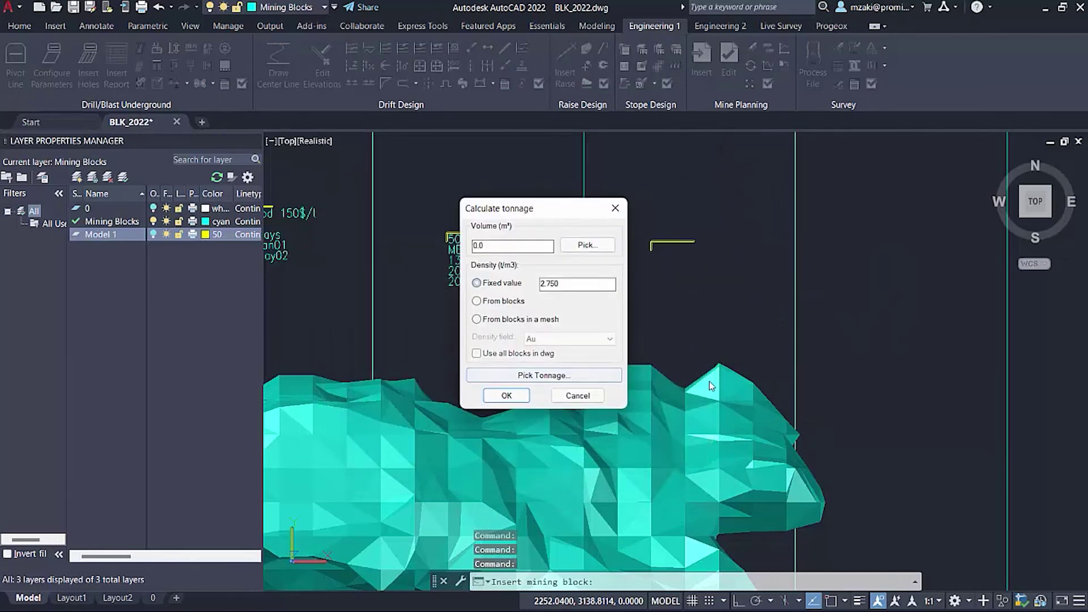
click(578, 247)
click(660, 405)
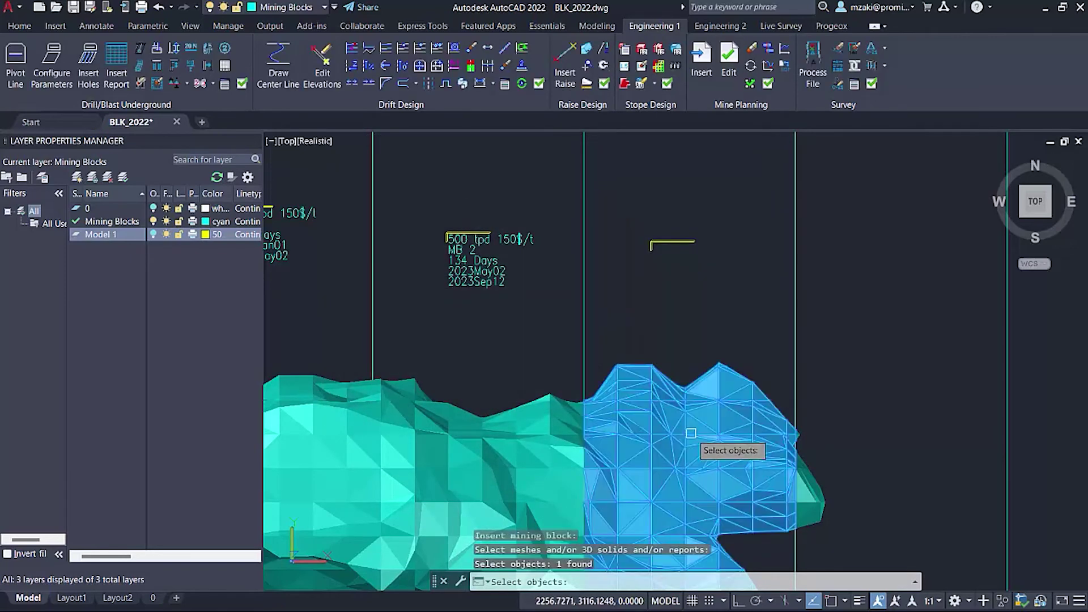
key(Return)
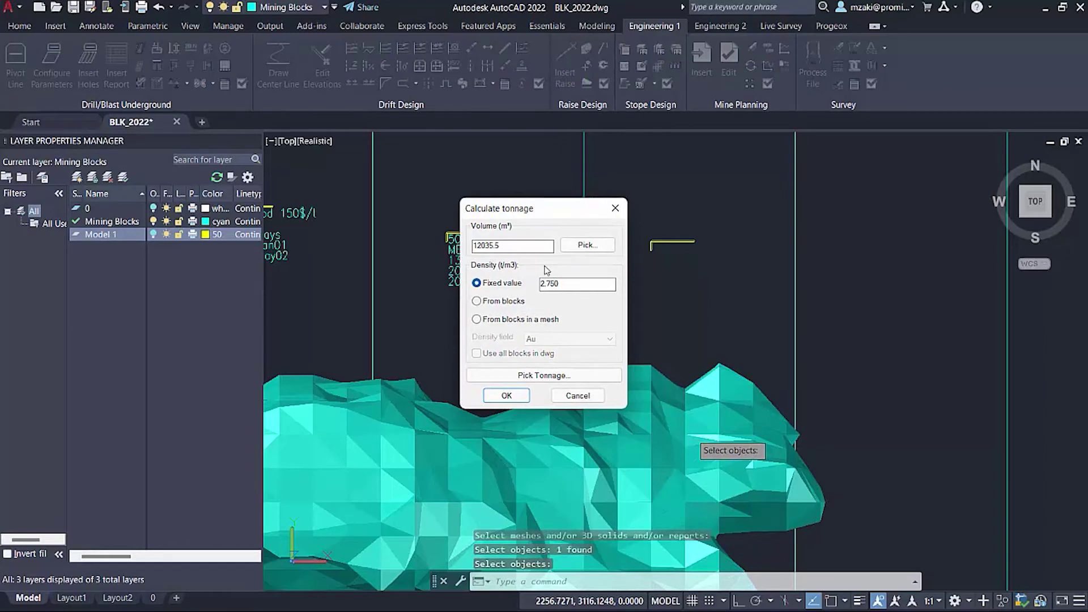
click(506, 395)
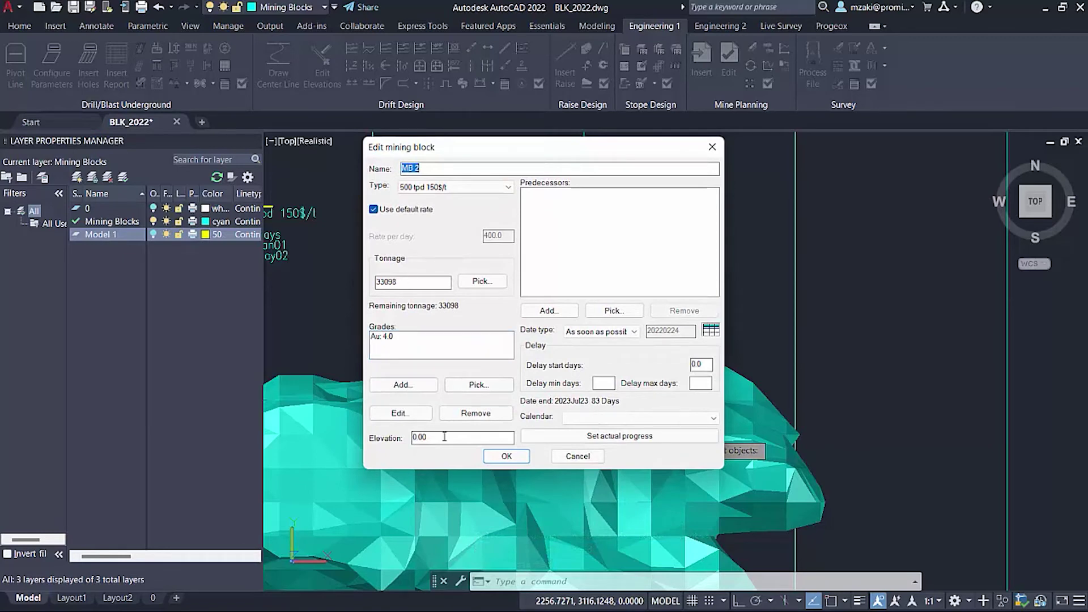
Set MB 2 as predecessor, use the Vacations calendar, and name the block MB 3
click(612, 311)
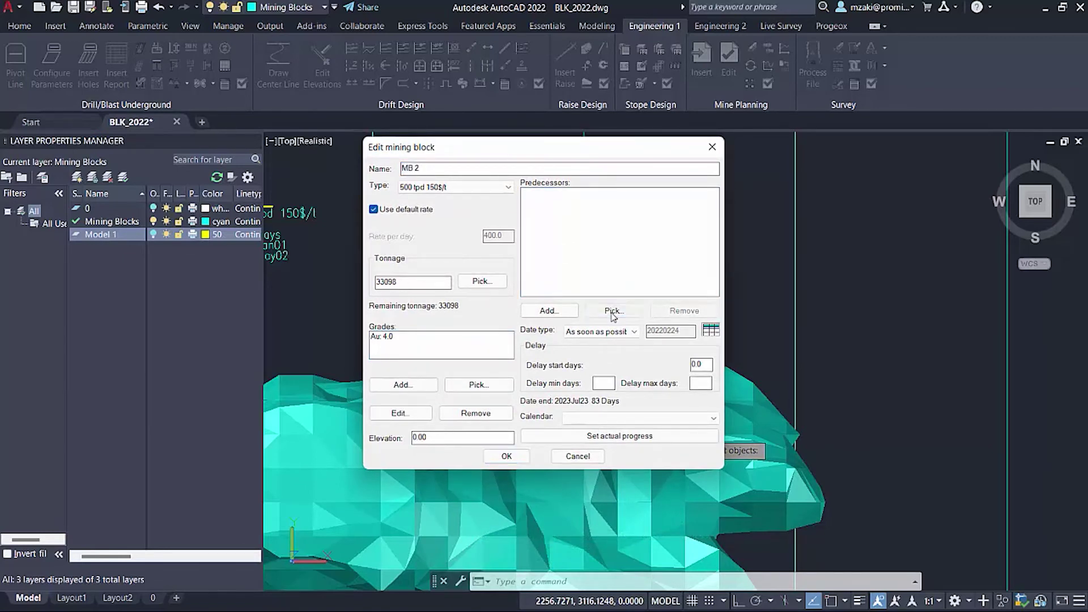
click(481, 258)
key(Return)
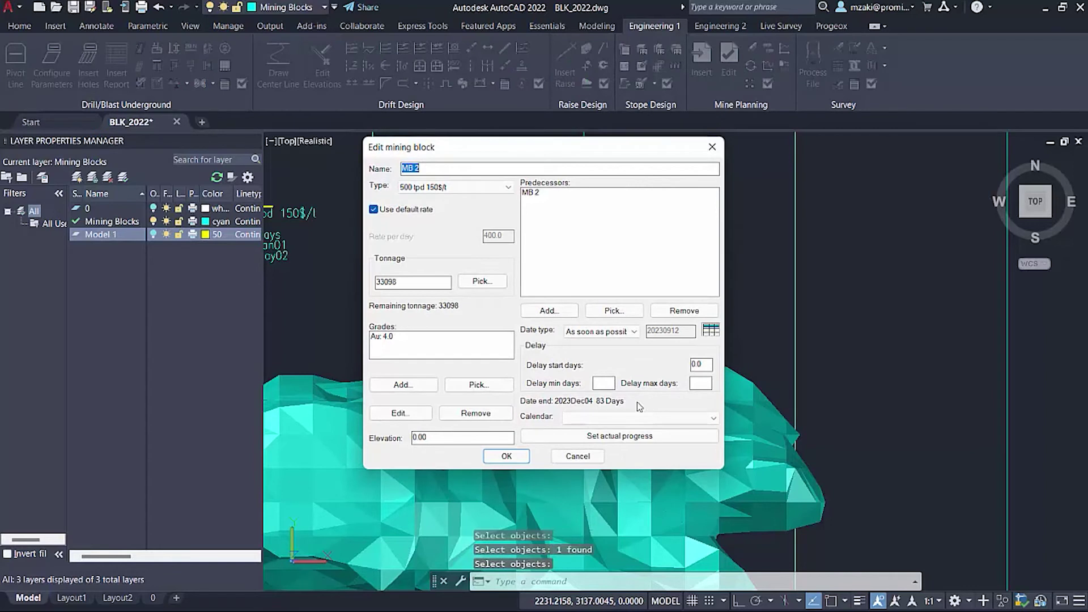
click(629, 417)
click(616, 448)
click(507, 460)
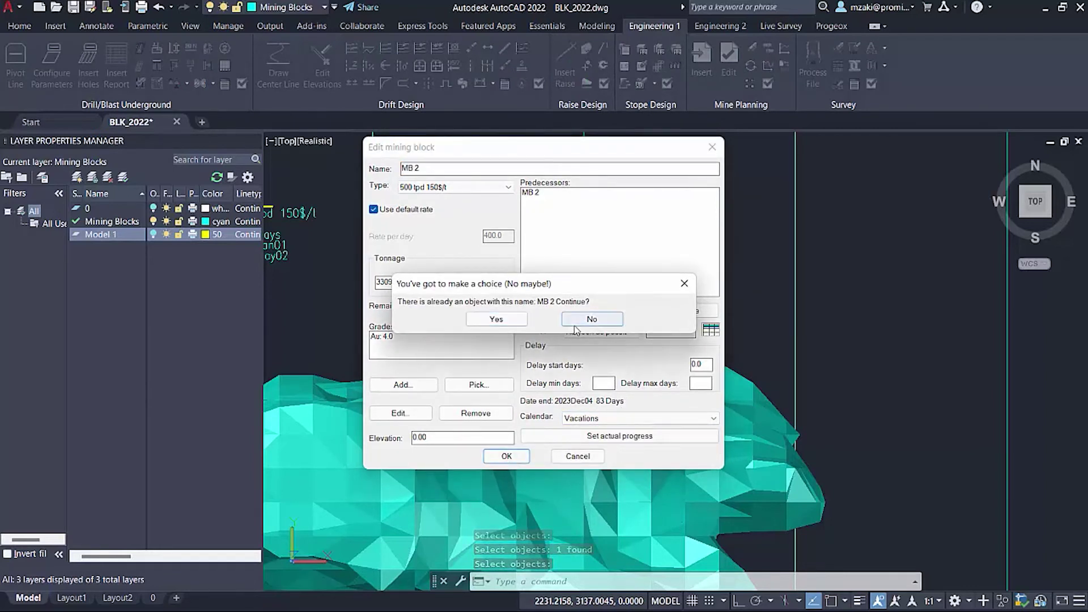
click(592, 318)
click(433, 163)
key(BackSpace)
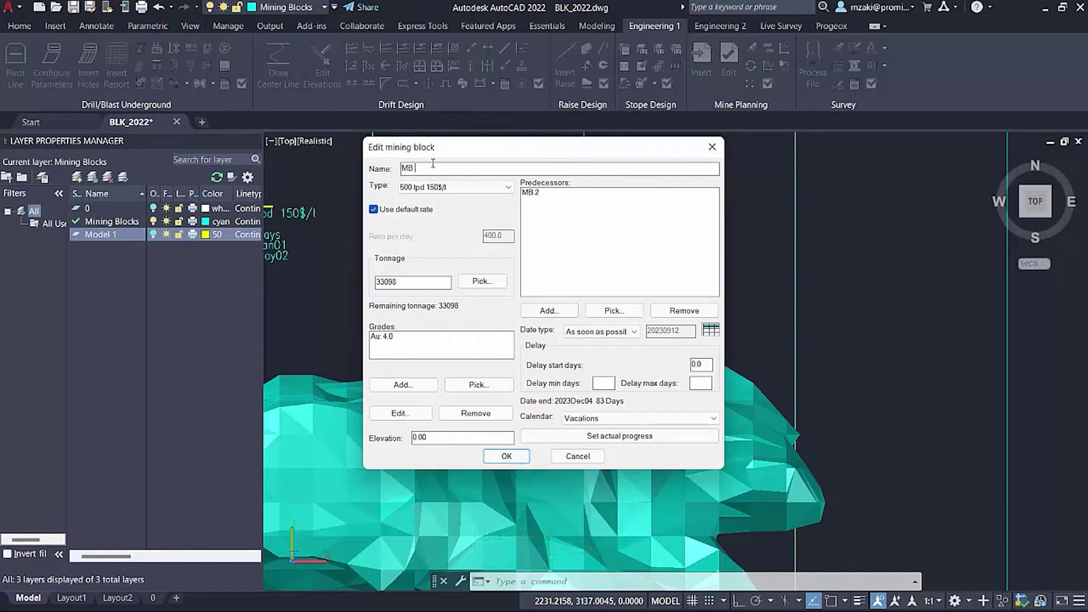
click(506, 456)
Pan and zoom the view to the orebody's eastern tip
middle_drag(854, 347, 686, 285)
scroll(686, 285, up, 2)
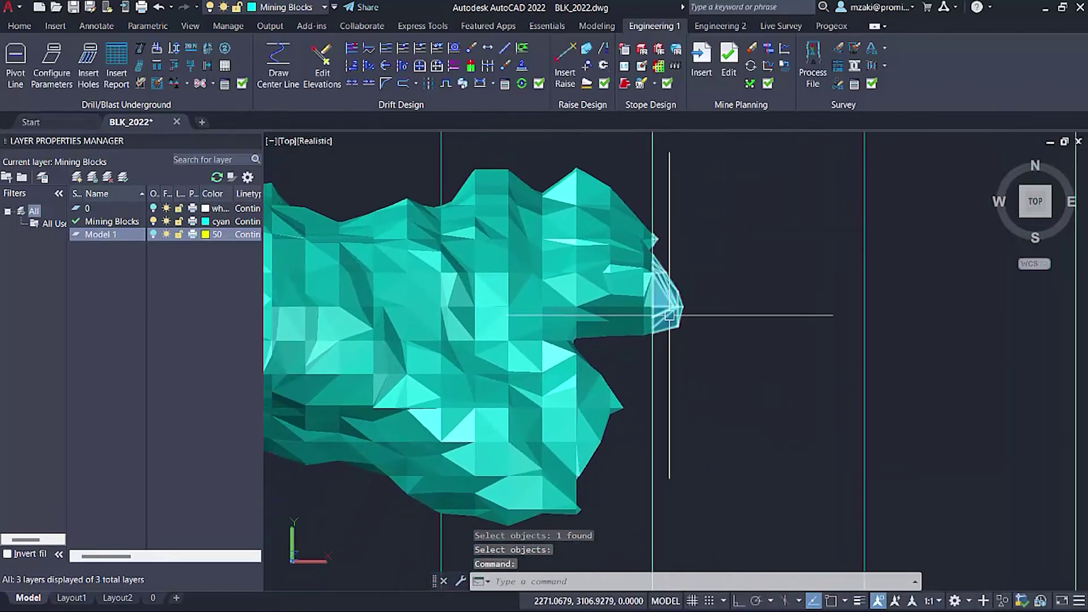
scroll(683, 304, up, 2)
middle_drag(683, 283, 621, 390)
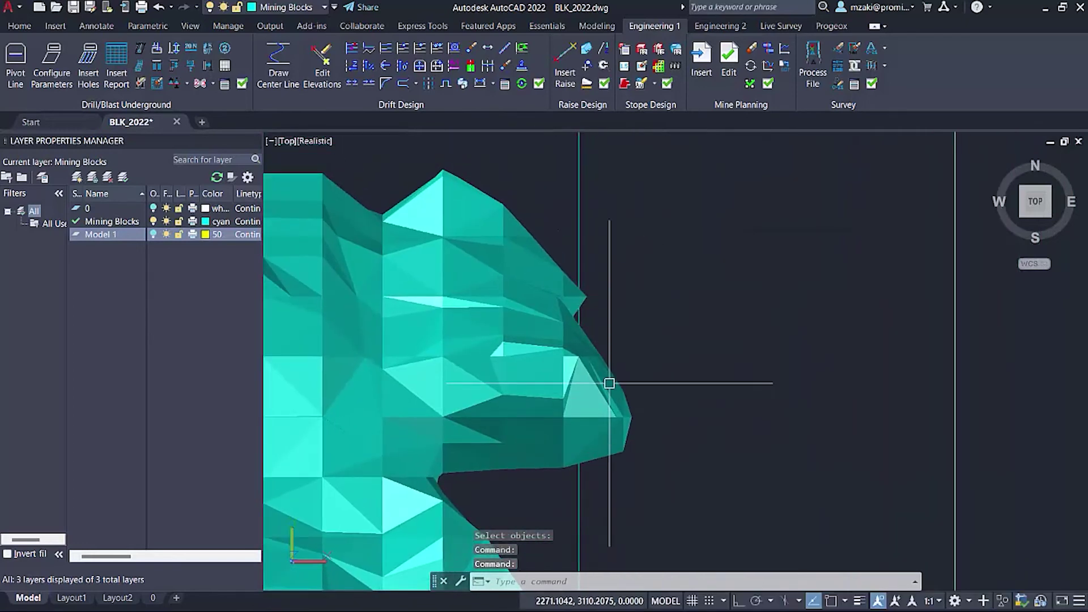
click(701, 63)
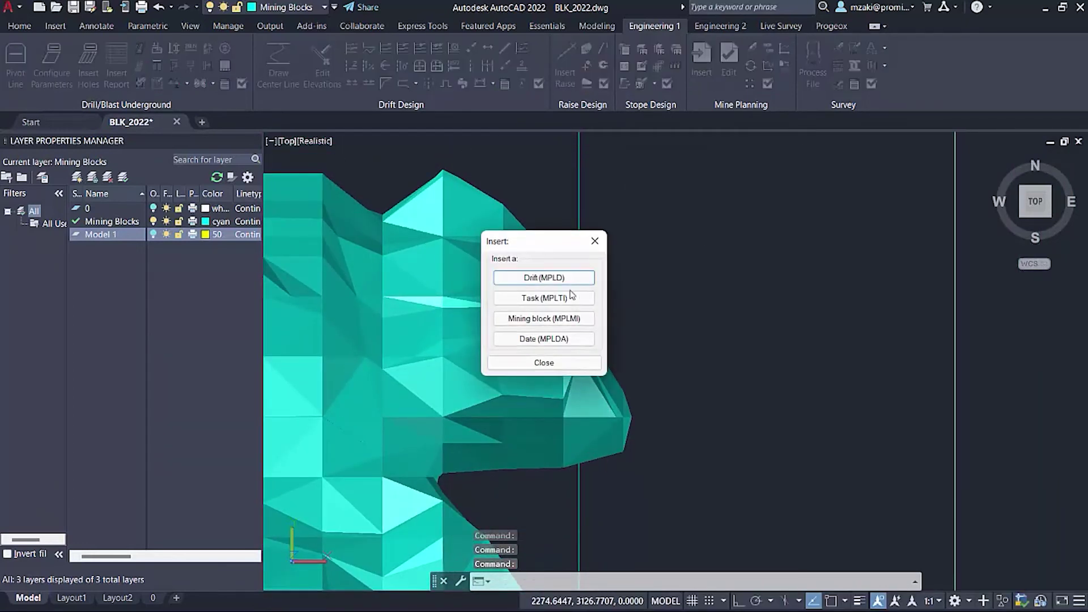
Insert a 500 tpd 150$/t mining block and place its label
click(552, 316)
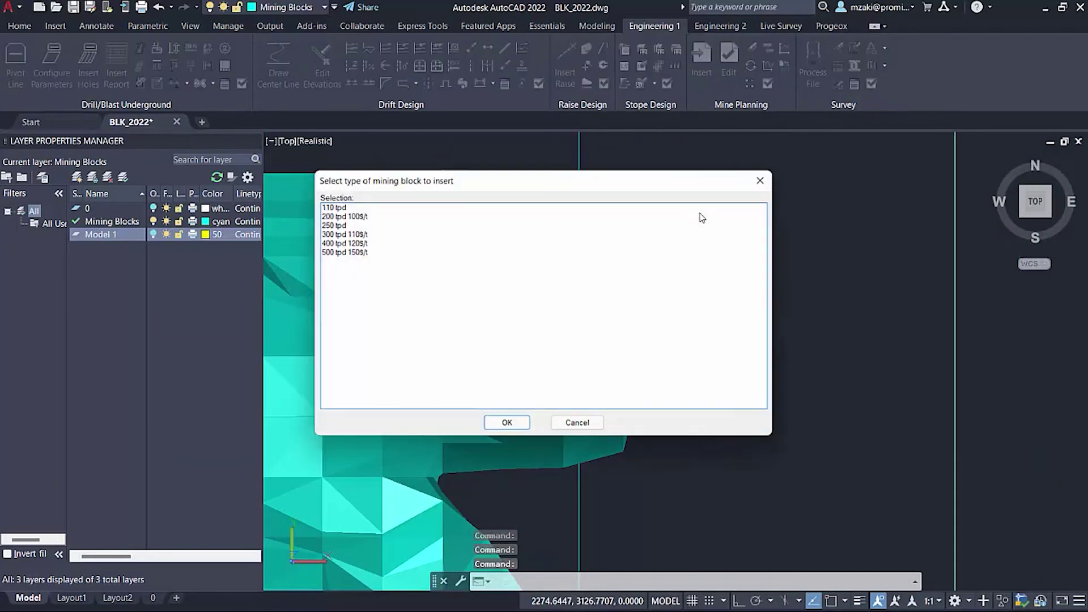
click(362, 252)
click(507, 425)
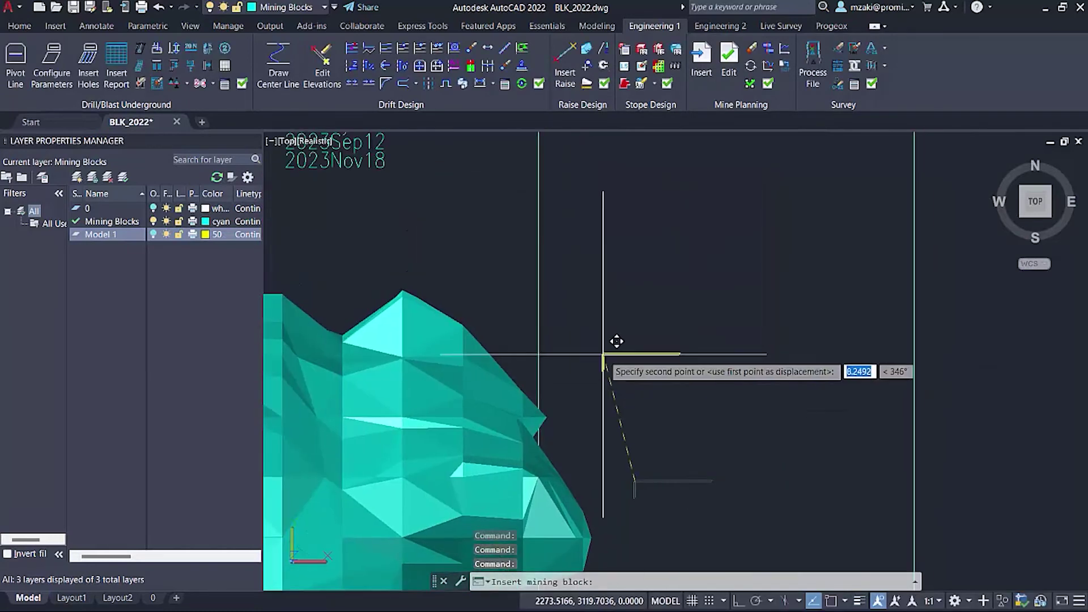
click(630, 276)
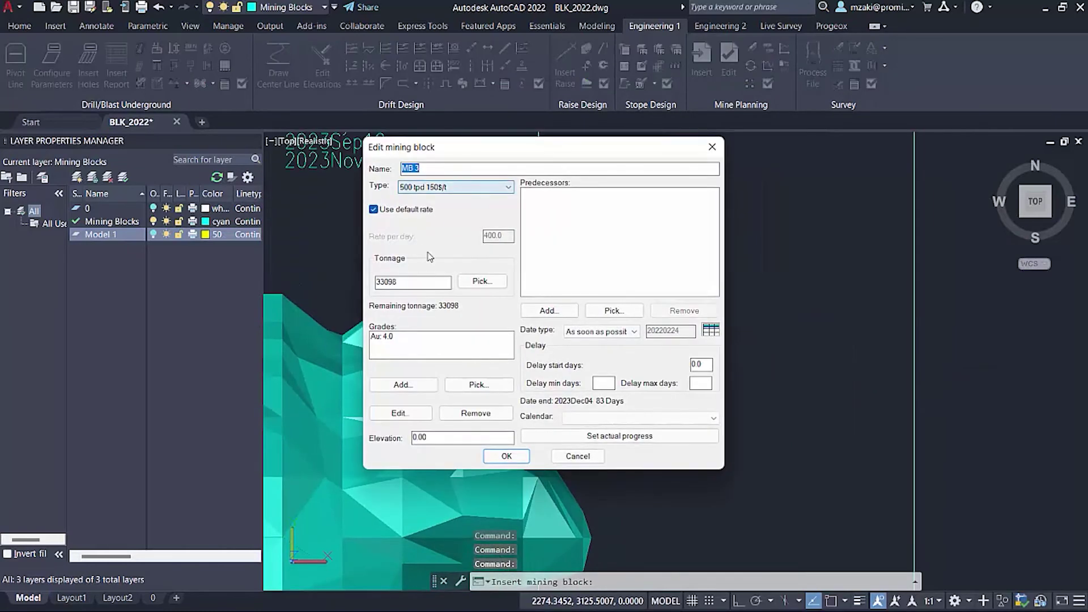
Compute its tonnage from the small mesh piece at the tip, giving 340 t
click(482, 281)
click(581, 248)
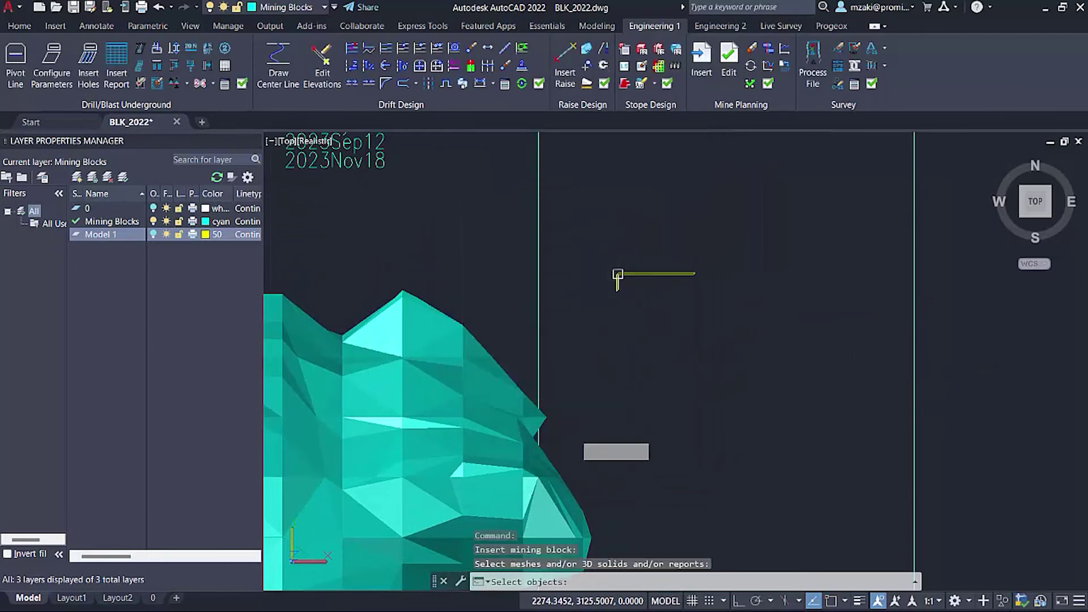
click(569, 493)
key(Return)
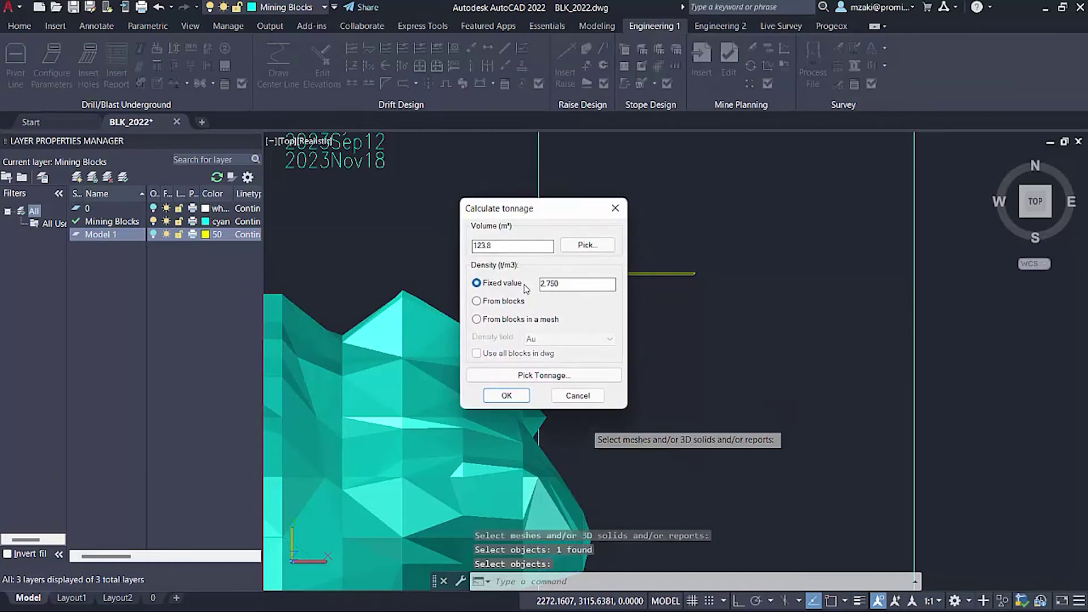
click(507, 395)
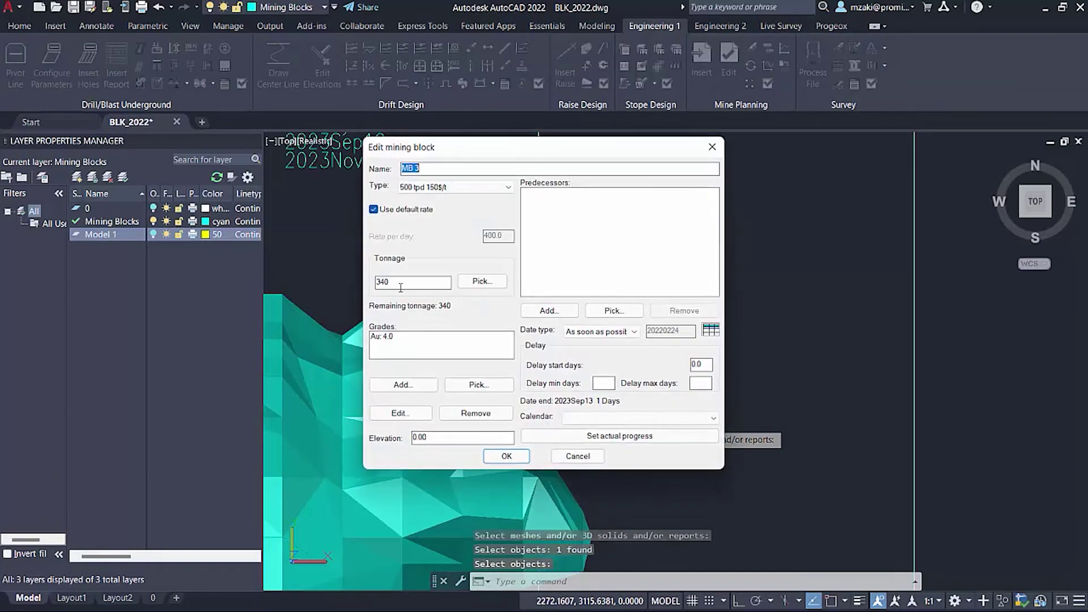
double_click(393, 280)
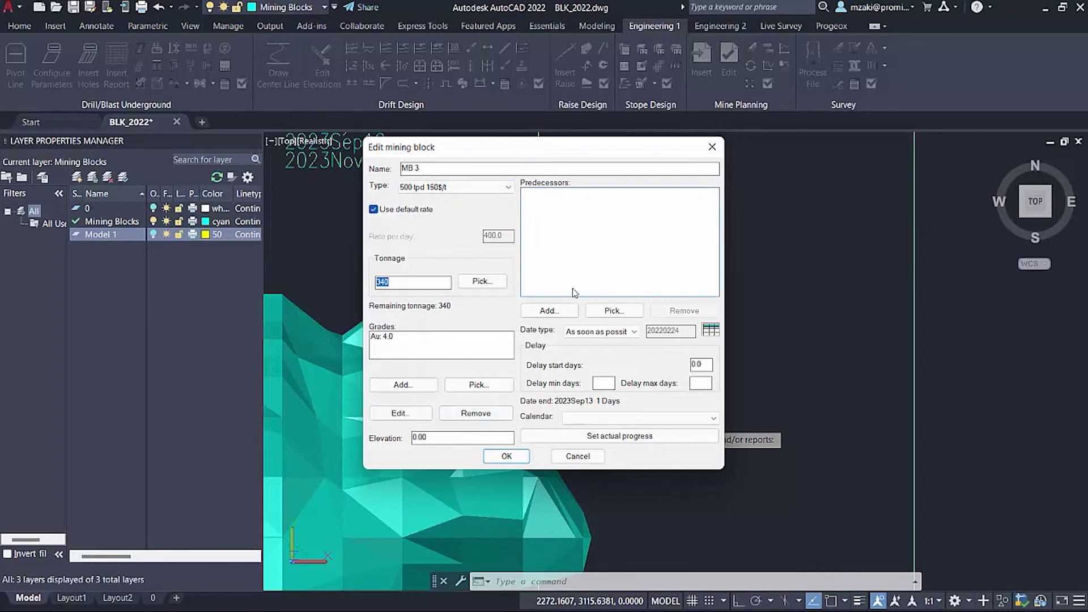
Set MB 3 as predecessor, name the block MB 4, and use the Vacations calendar
click(613, 311)
click(730, 409)
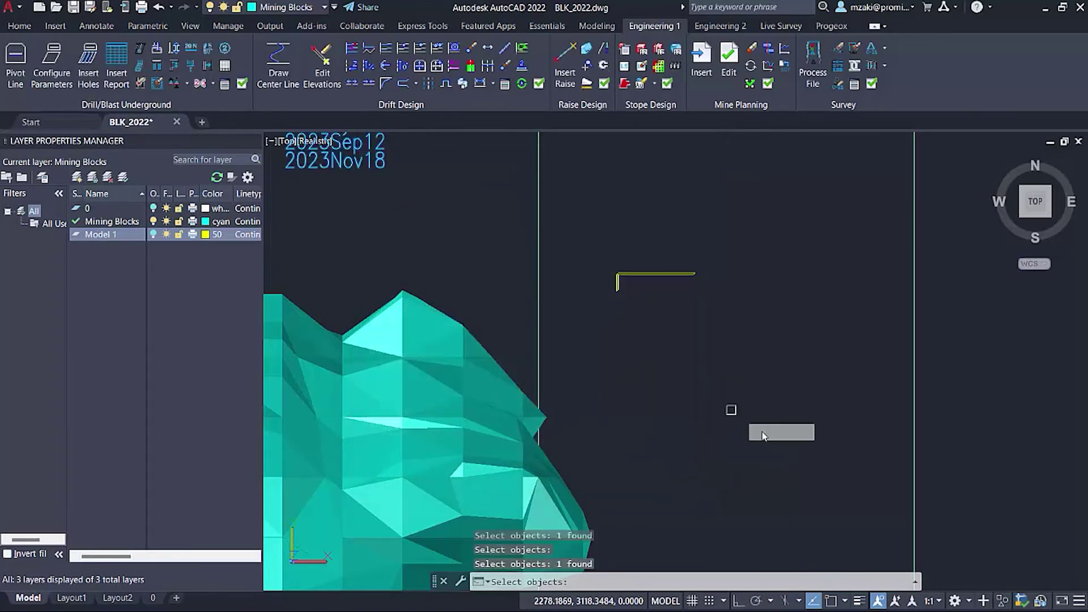
key(Return)
click(458, 168)
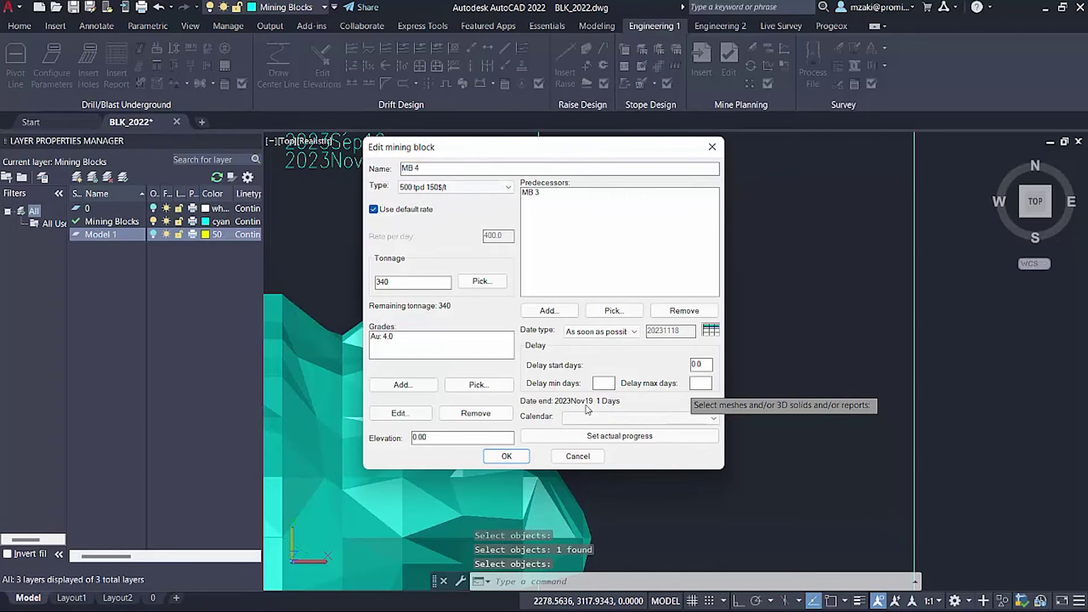
click(634, 418)
click(590, 445)
click(506, 456)
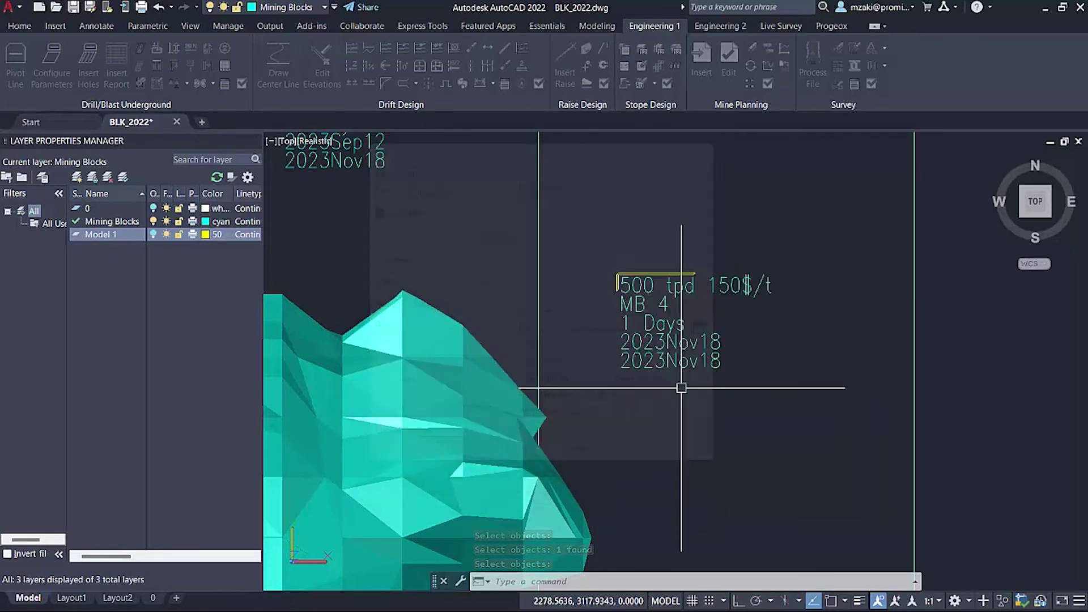
scroll(631, 449, down, 5)
scroll(631, 449, up, 3)
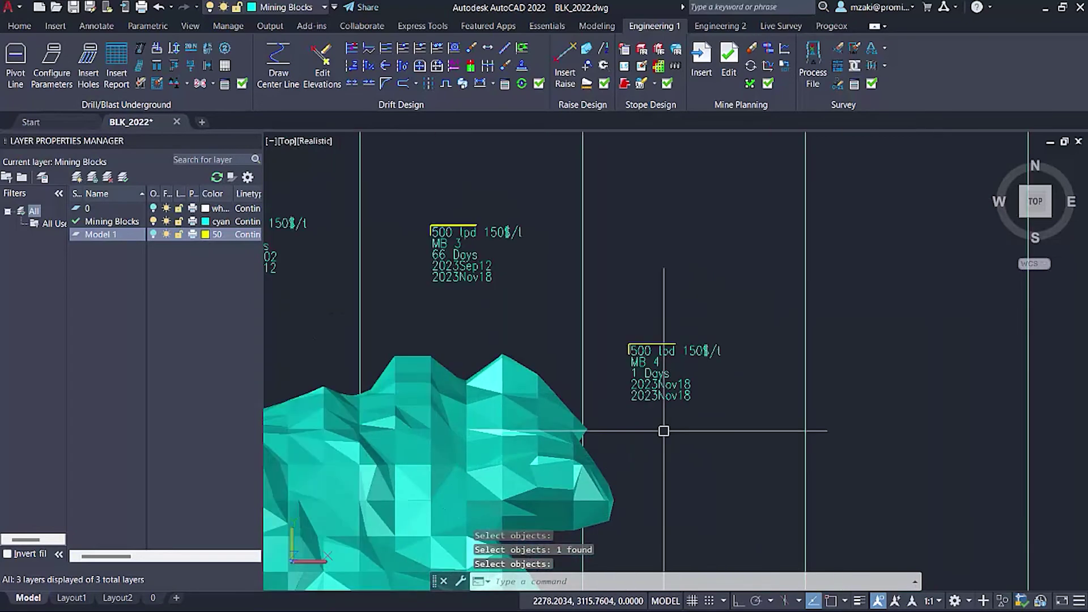
scroll(650, 330, down, 5)
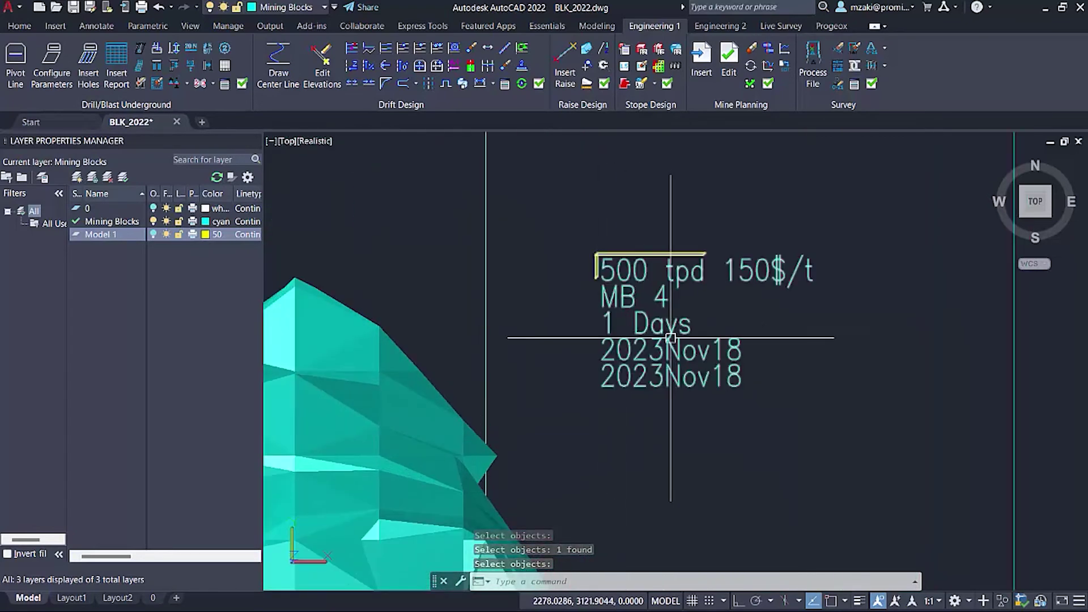
mouse_move(509, 405)
middle_down()
mouse_move(716, 417)
mouse_move(646, 404)
middle_up()
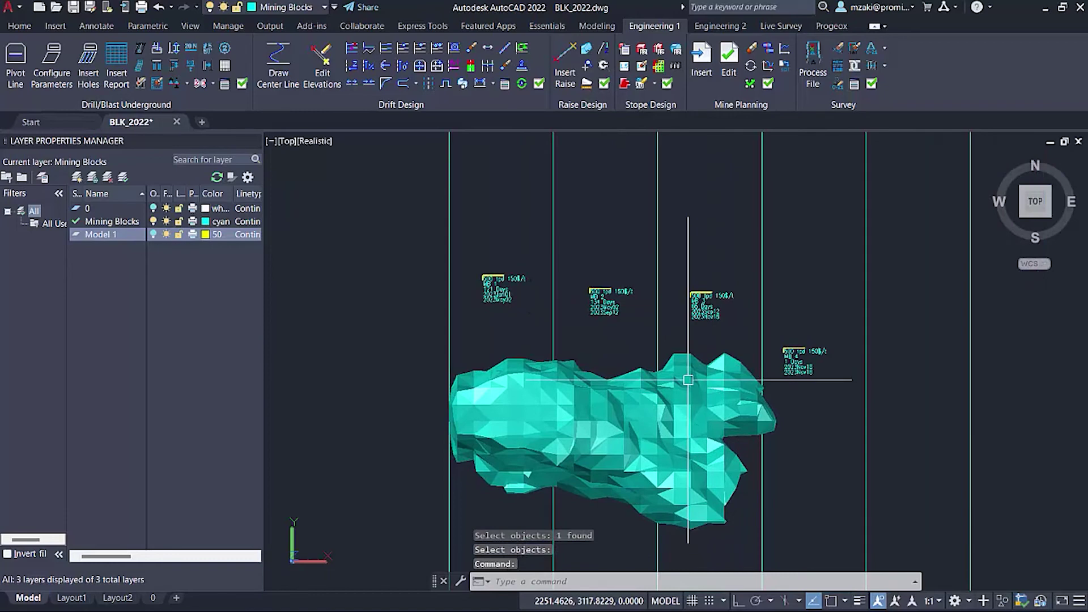
Start a Tonnage report and window-select the four mining blocks MB 1–MB 4
scroll(767, 364, up, 2)
middle_drag(568, 342, 568, 332)
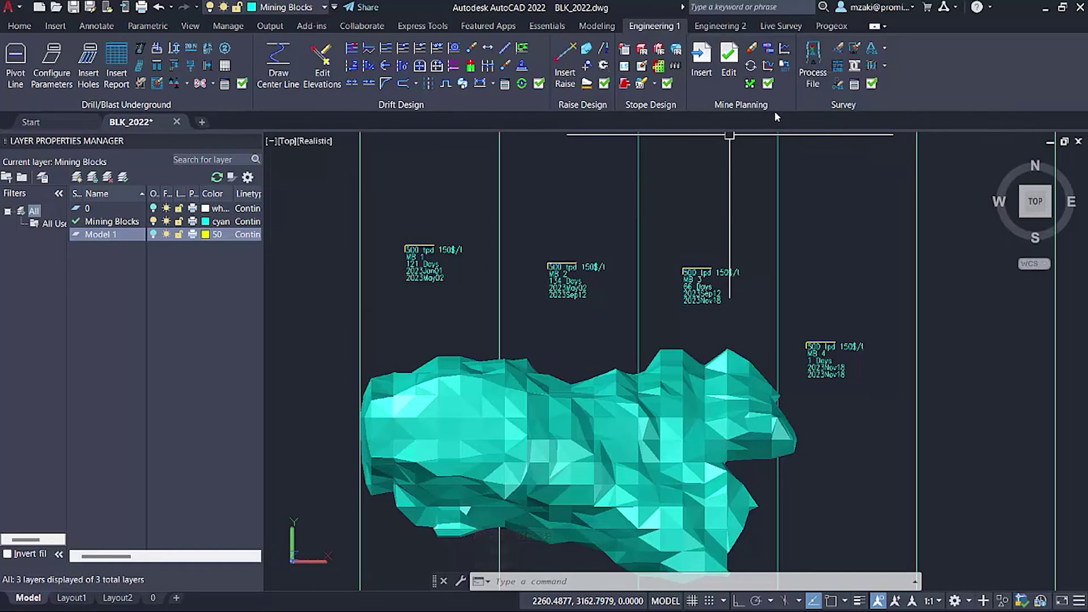
click(800, 54)
click(451, 251)
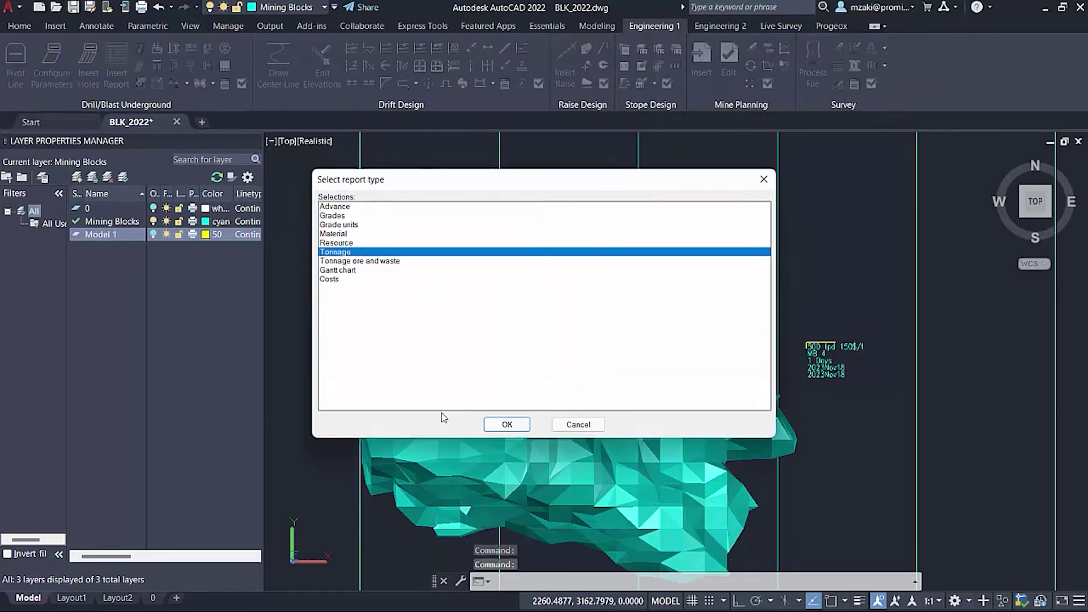
click(507, 425)
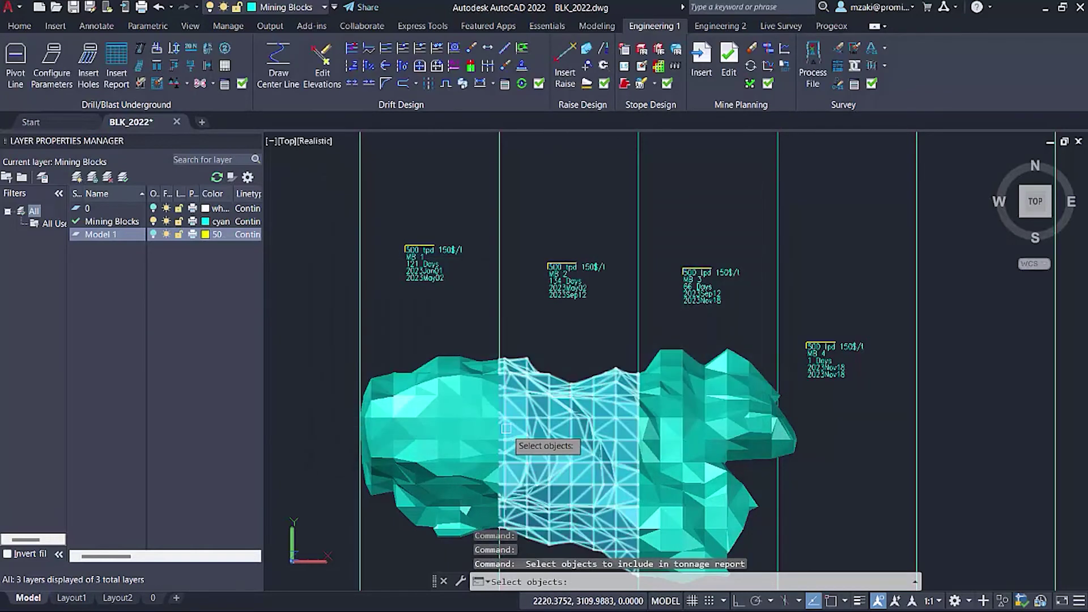
click(889, 408)
click(391, 214)
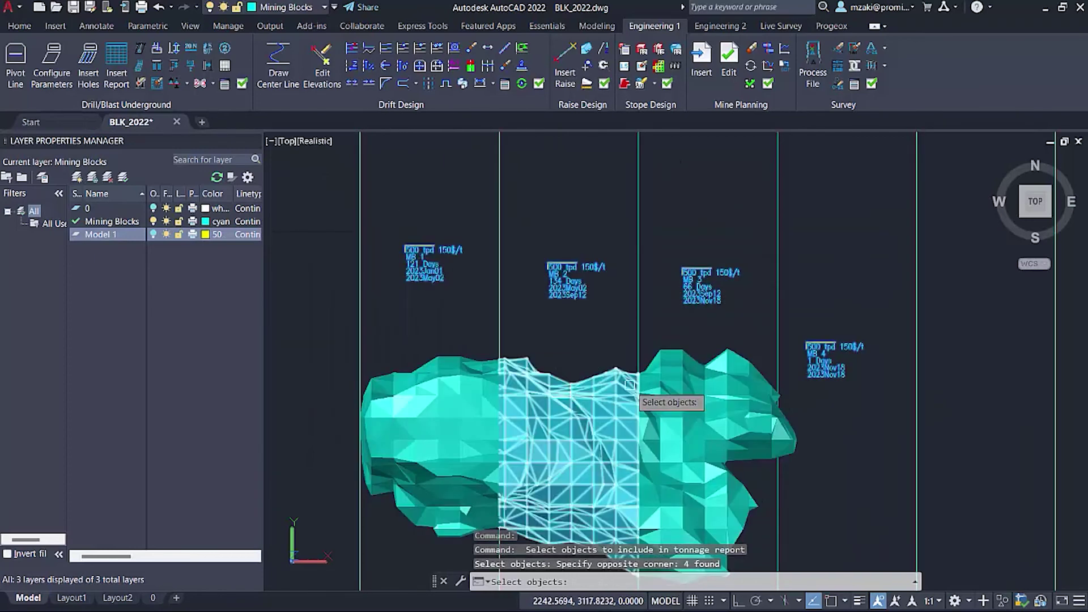
key(Return)
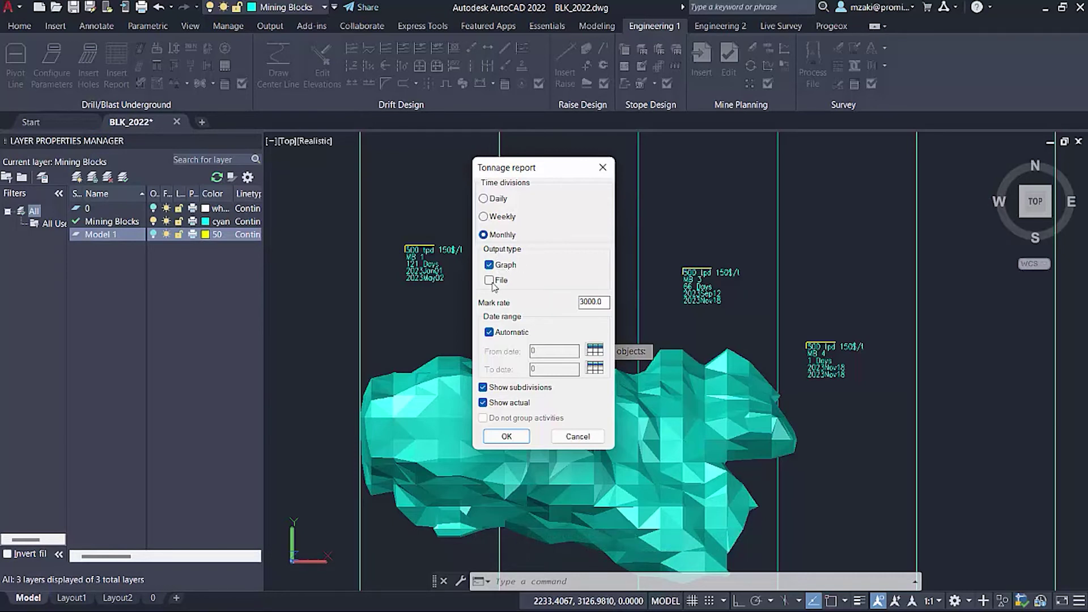
Generate a monthly graph-only tonnage report with mark rate 3000.0 and Show actual cleared
click(489, 280)
click(490, 281)
double_click(606, 302)
click(482, 403)
click(506, 436)
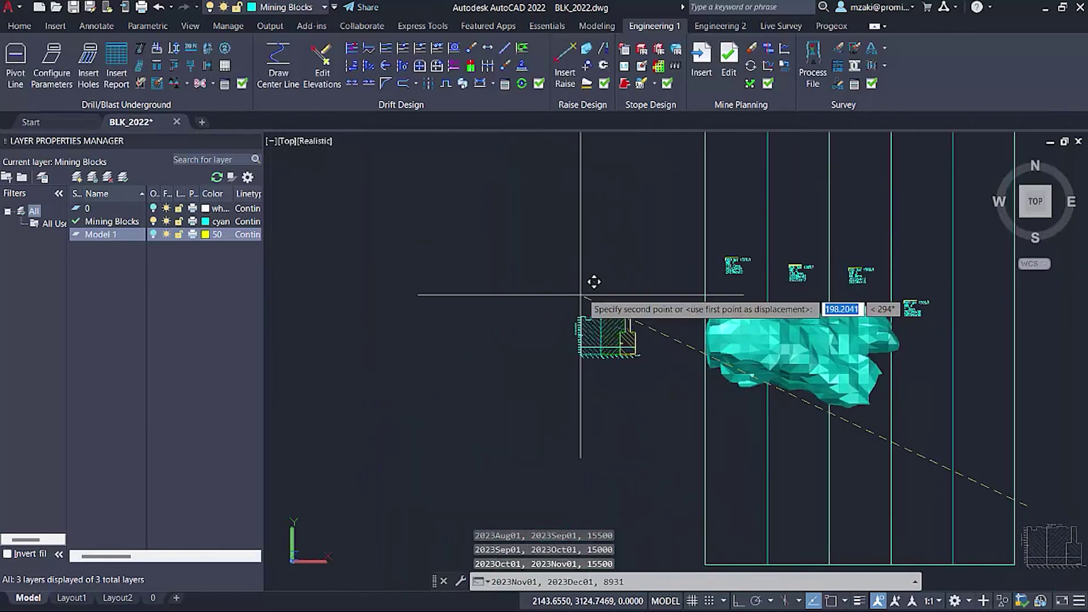
Place the Tonnage per month graph left of the orebody and inspect its axes
scroll(607, 266, up, 3)
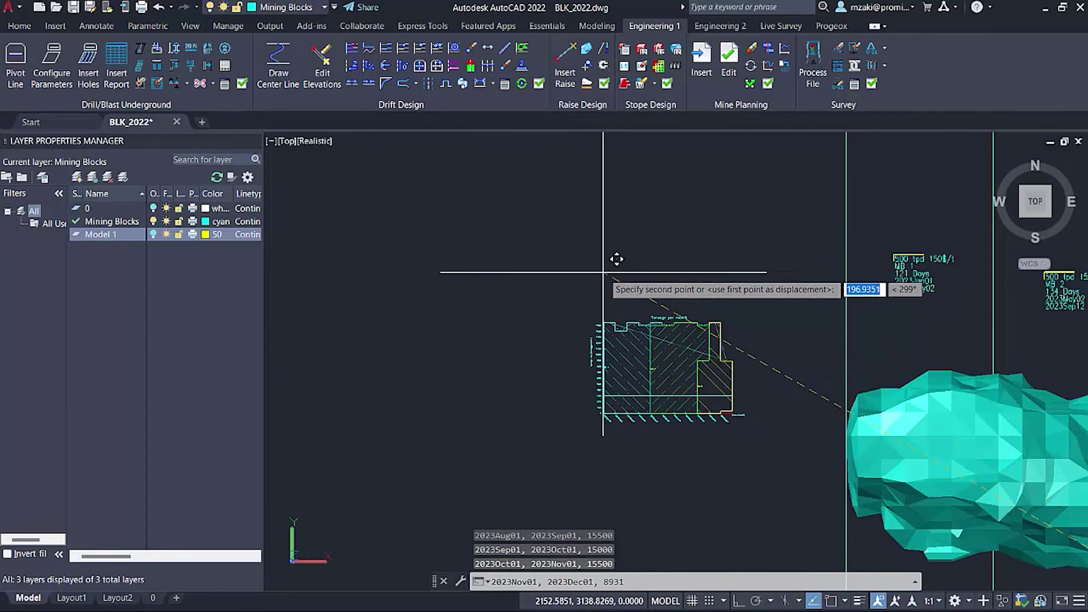
click(453, 238)
scroll(498, 340, up, 4)
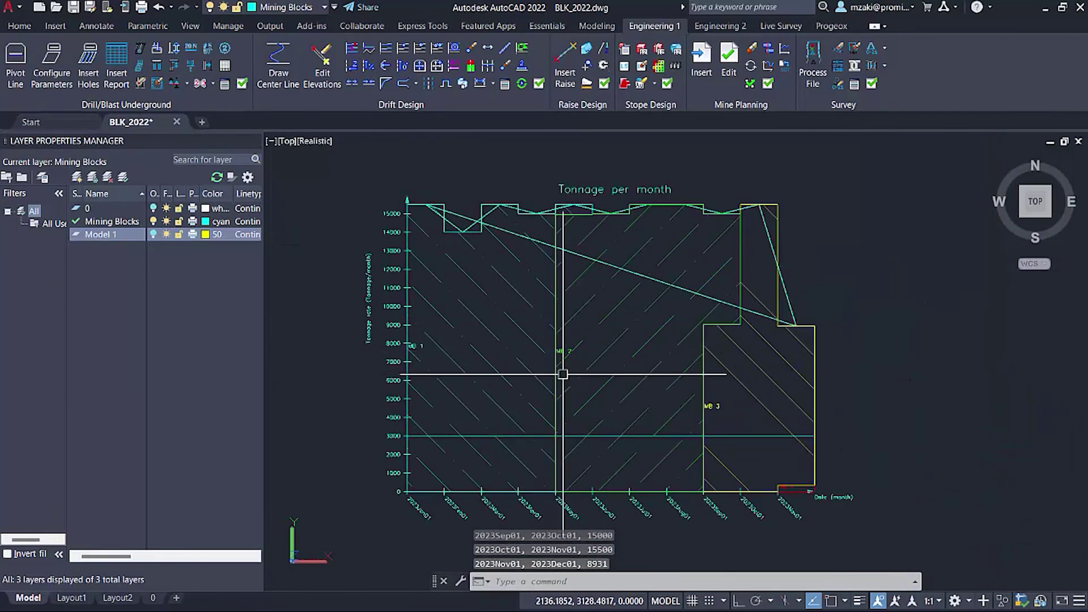
middle_drag(563, 374, 627, 364)
scroll(426, 347, up, 5)
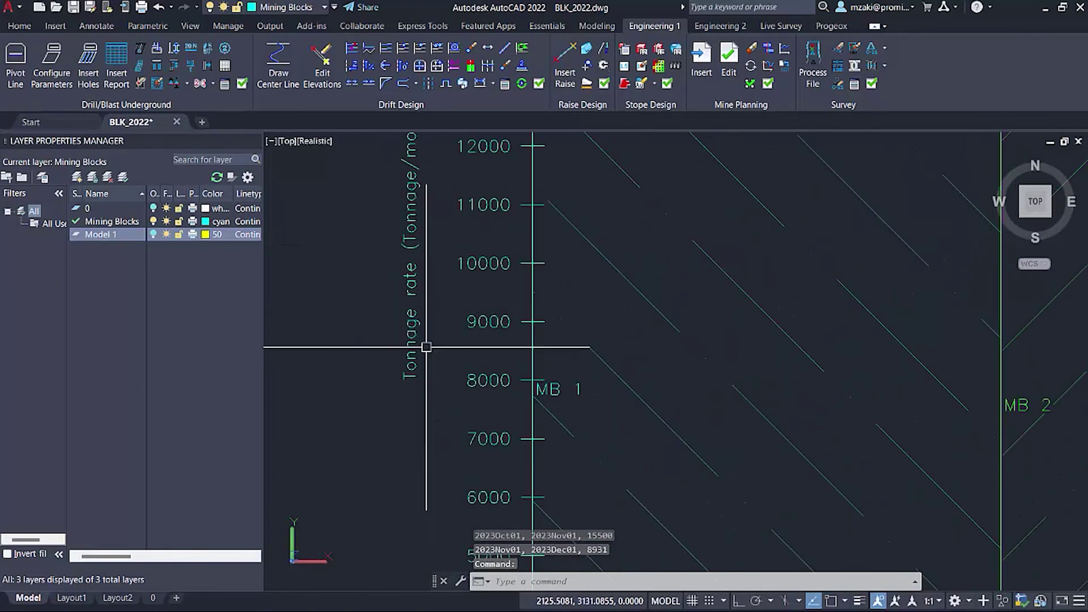
scroll(426, 347, down, 5)
middle_drag(498, 364, 512, 325)
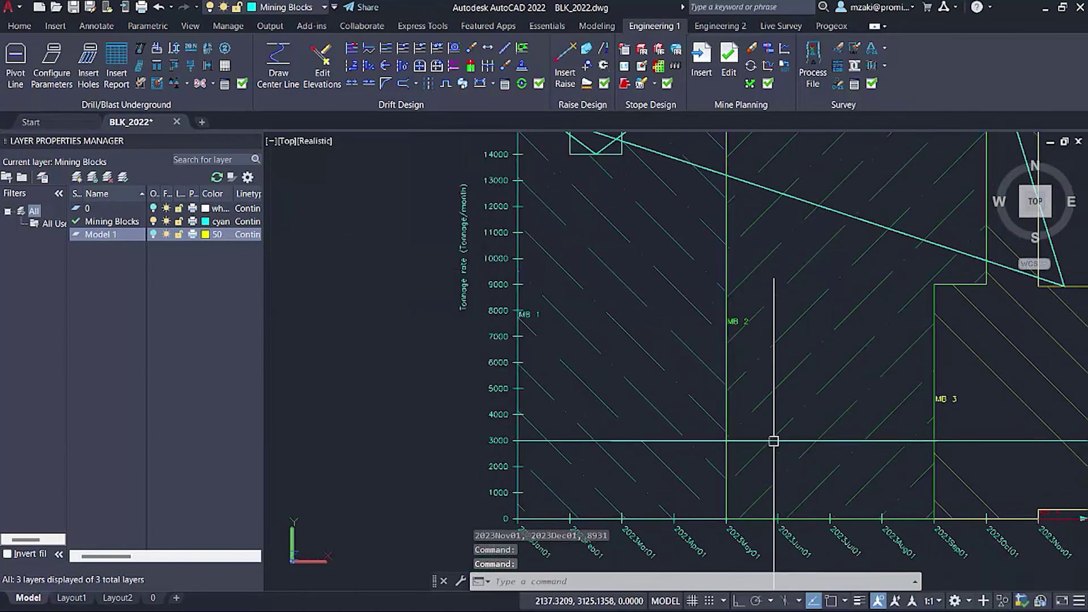
middle_drag(774, 441, 595, 321)
scroll(481, 417, up, 2)
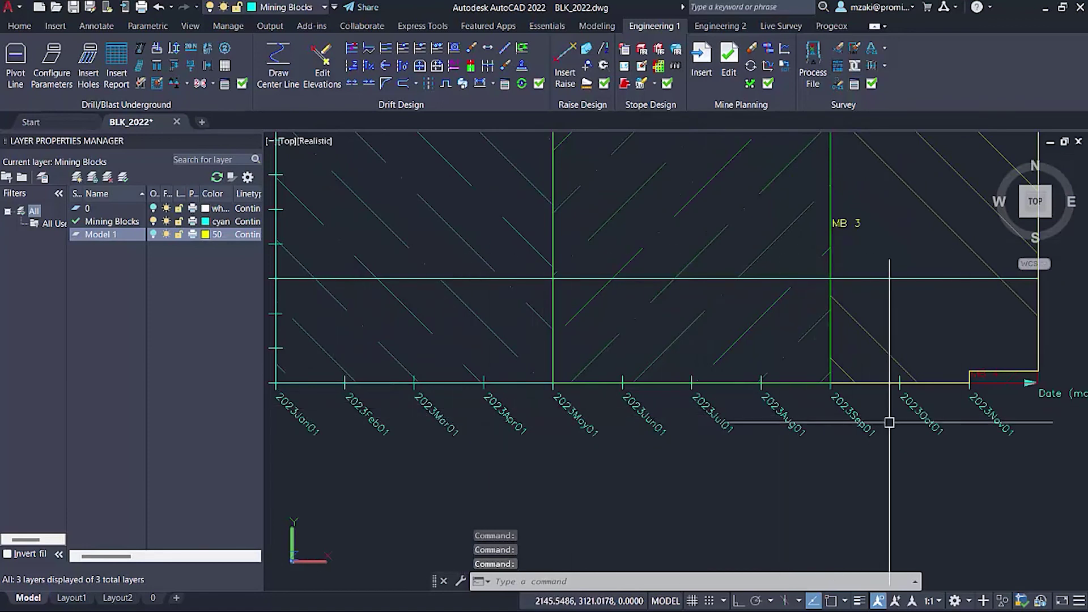
scroll(886, 422, down, 5)
middle_drag(735, 301, 653, 396)
scroll(656, 433, down, 2)
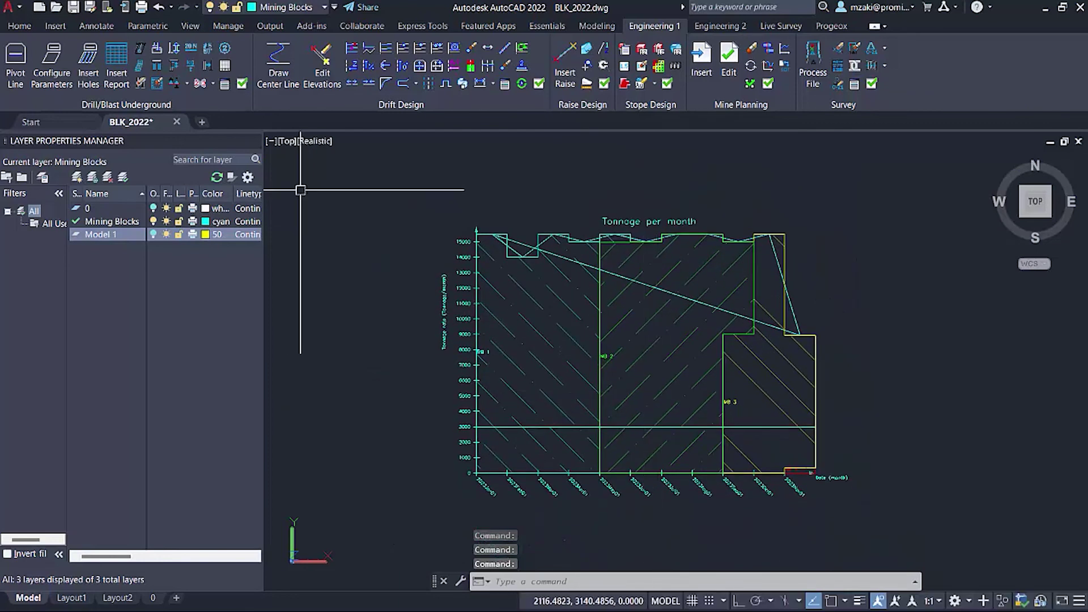
Start a new print layout at scale 1:200 with main grid drawing turned off
click(547, 26)
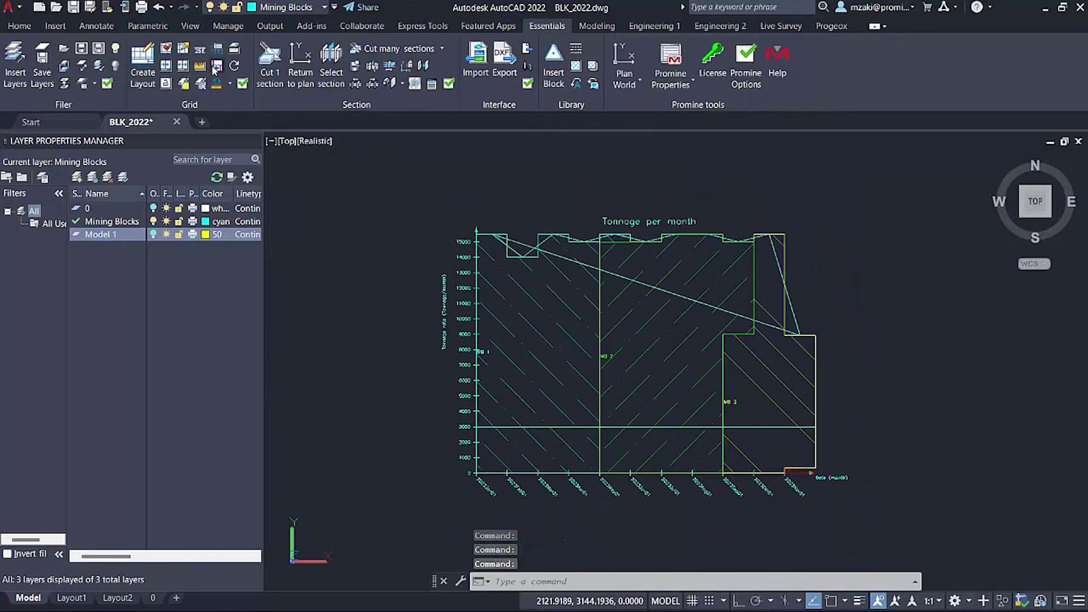
click(143, 68)
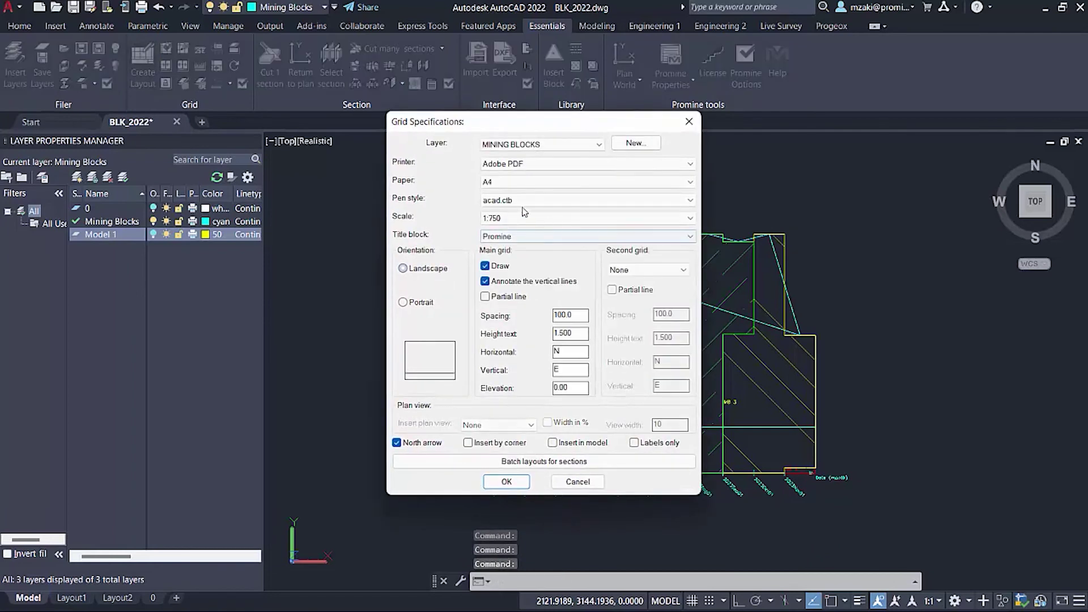
click(520, 147)
click(512, 154)
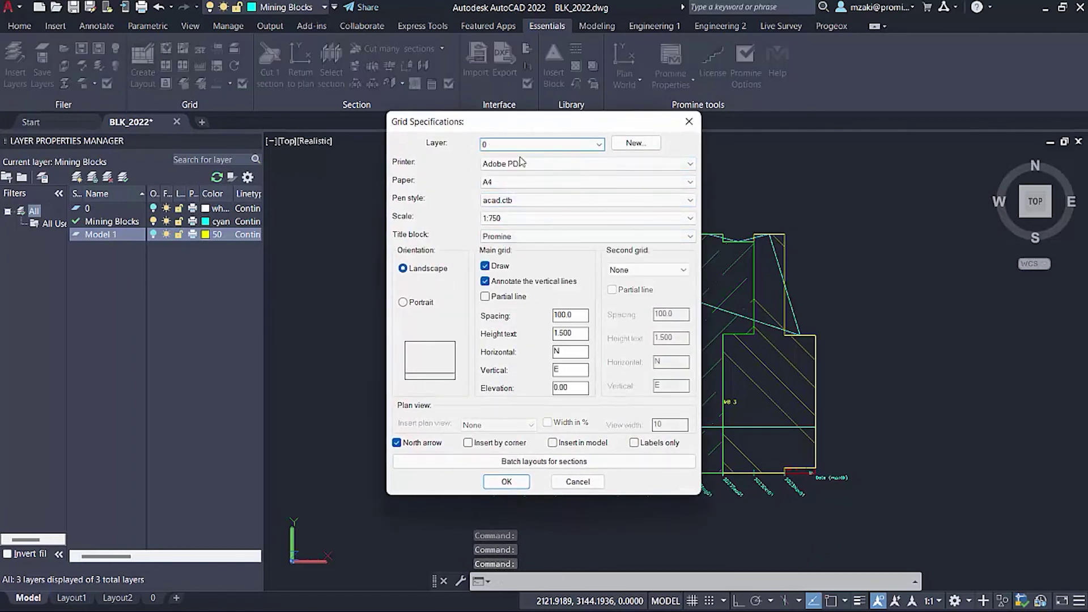
click(522, 220)
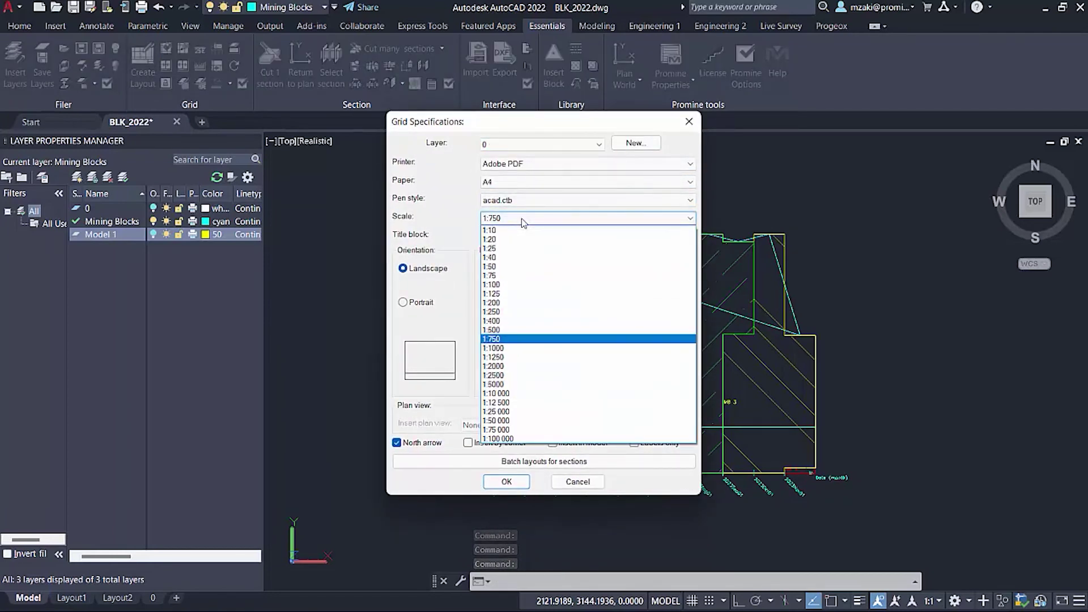
click(526, 304)
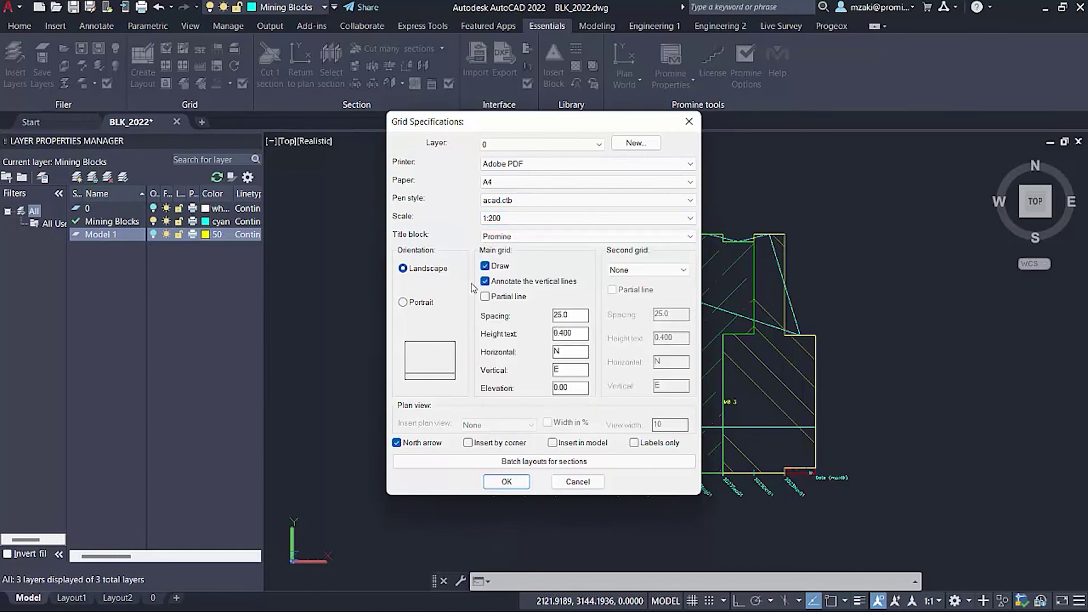
click(485, 267)
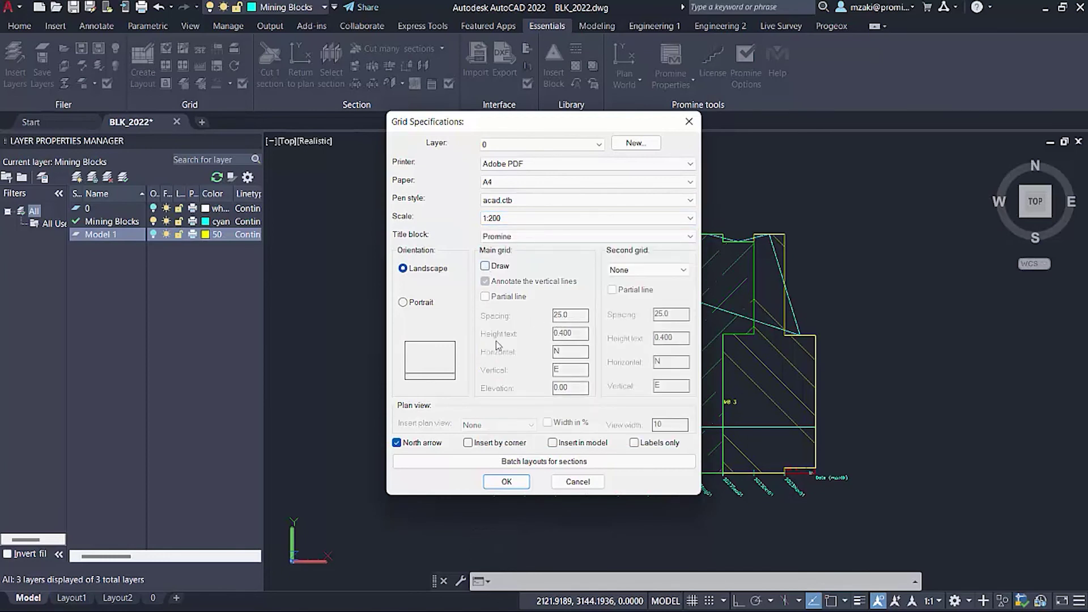
click(506, 481)
Put the layout on the MINING BLOCKS layer and place the print frame over the graph
click(611, 340)
click(501, 150)
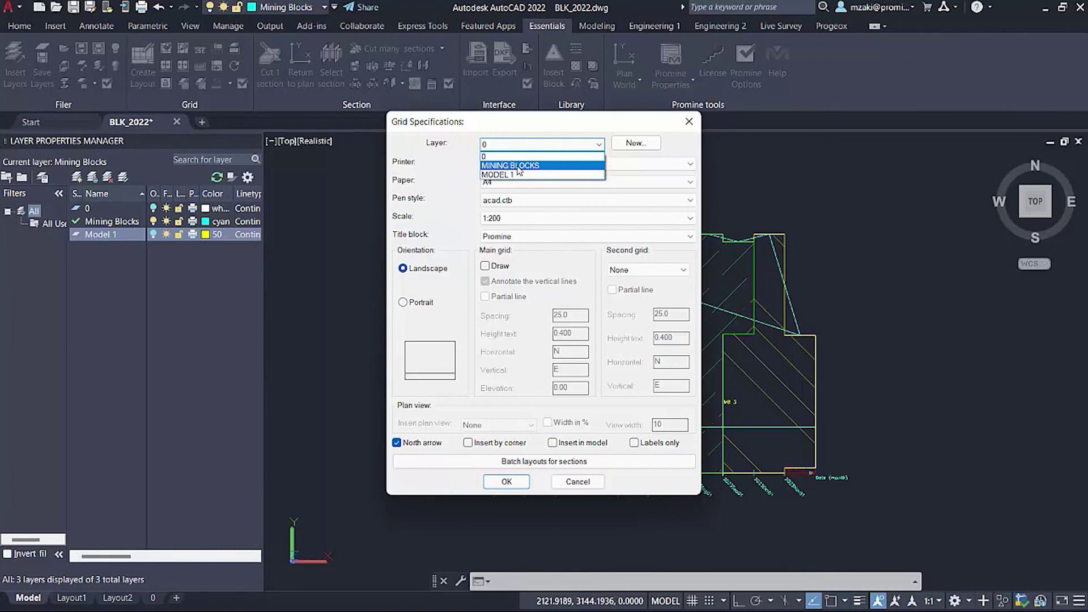
click(518, 167)
click(506, 482)
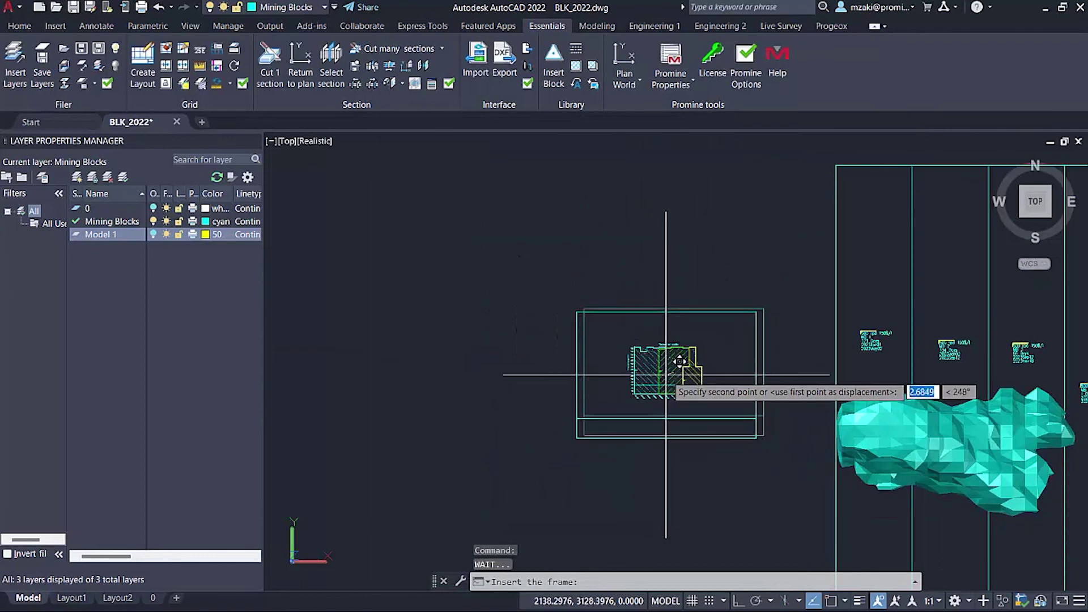
click(668, 377)
click(706, 454)
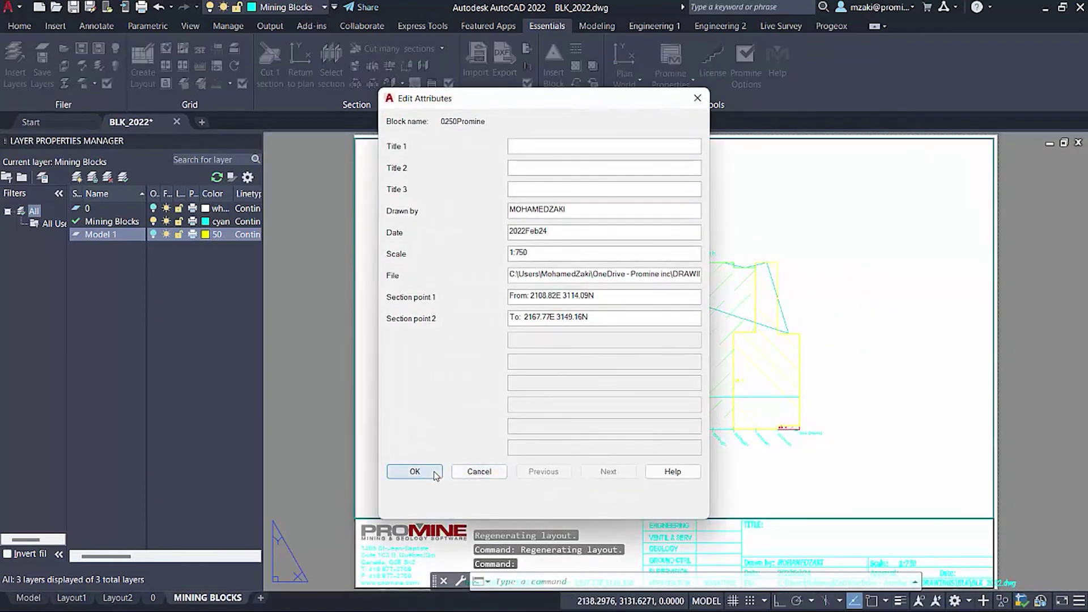
Accept the title block details and set the Mining Blocks layer colour to 250
click(422, 472)
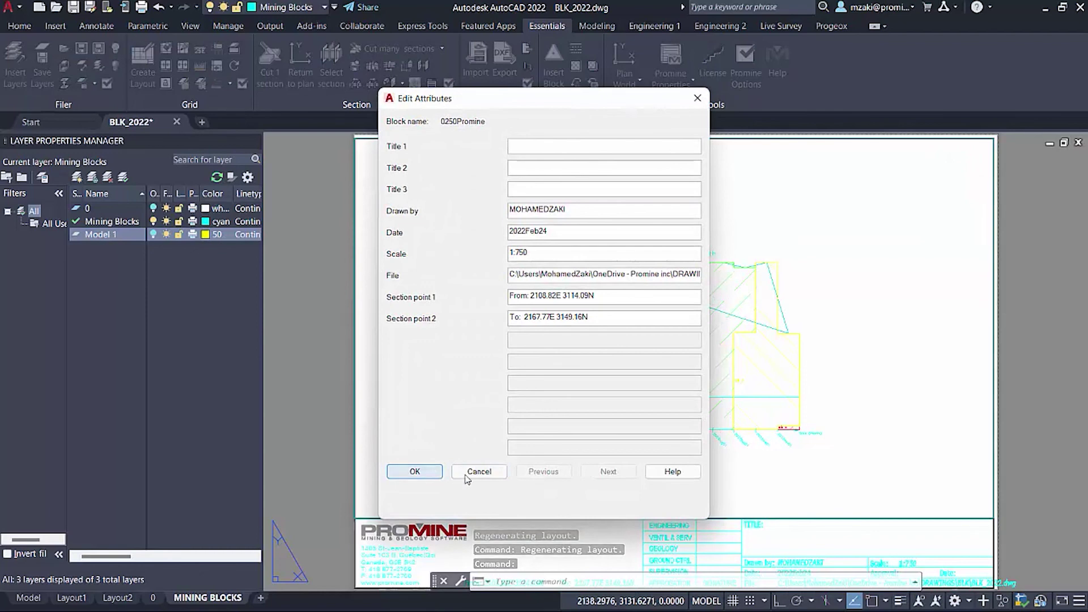
scroll(699, 381, down, 2)
scroll(702, 383, up, 2)
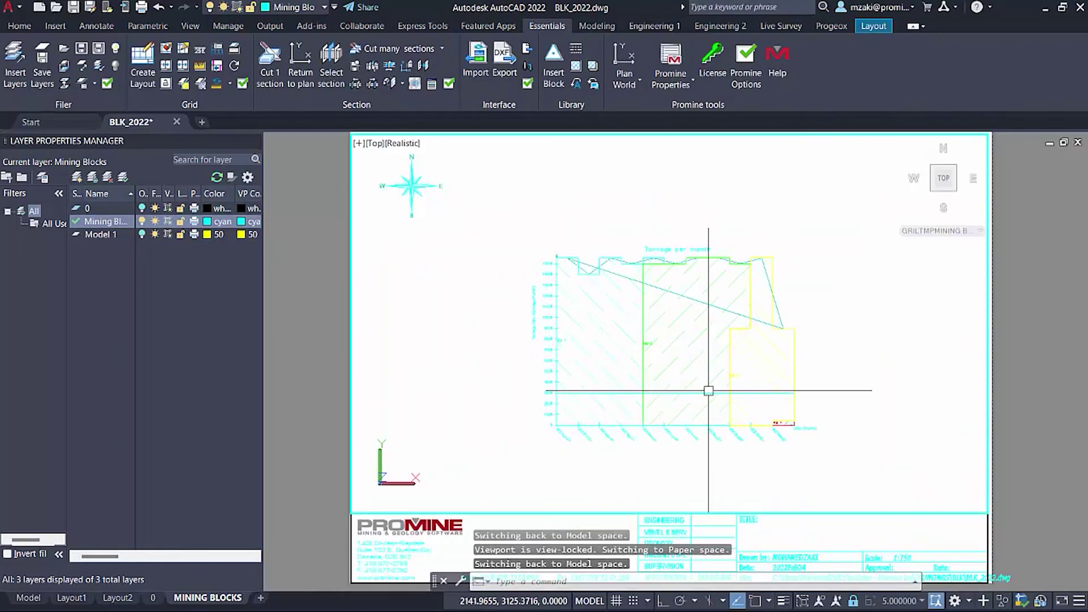
click(209, 222)
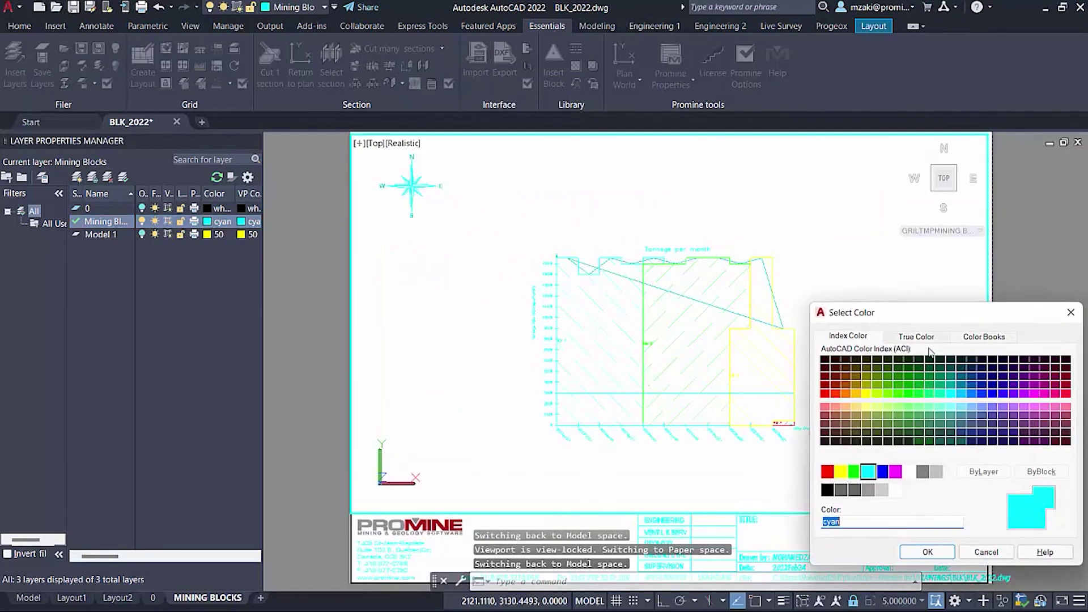
click(827, 490)
click(928, 552)
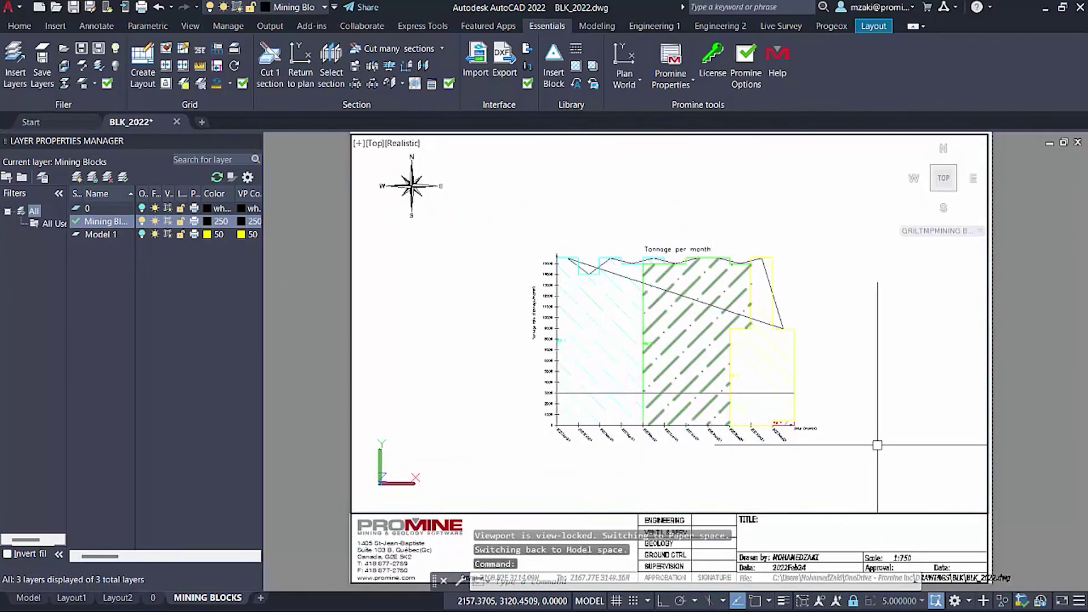
Zoom the layout viewport so the tonnage graph fills the sheet
click(853, 602)
scroll(674, 374, up, 4)
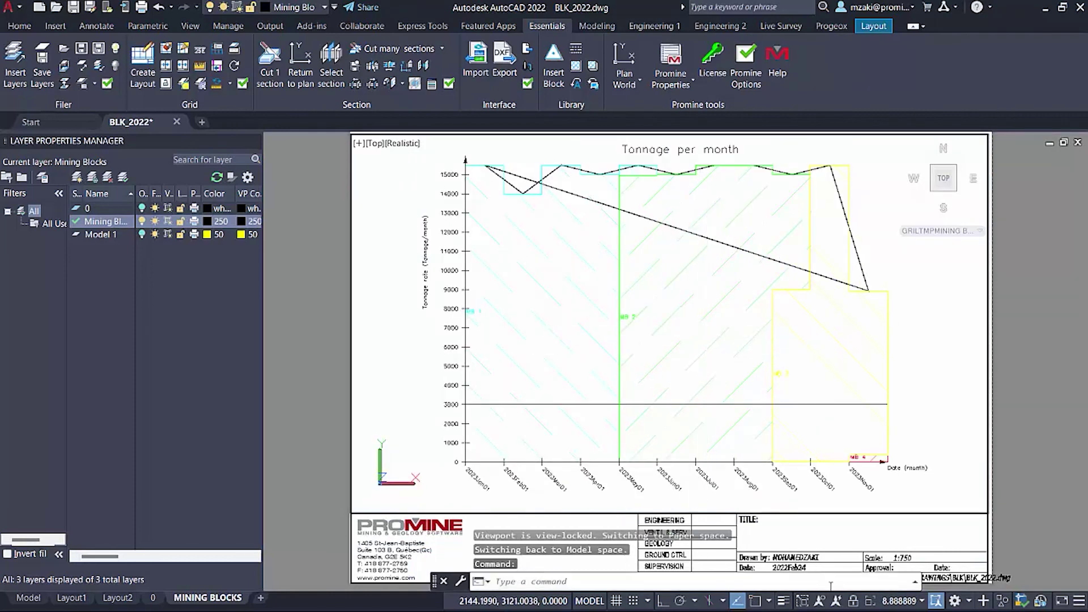
scroll(864, 446, down, 3)
scroll(898, 344, down, 3)
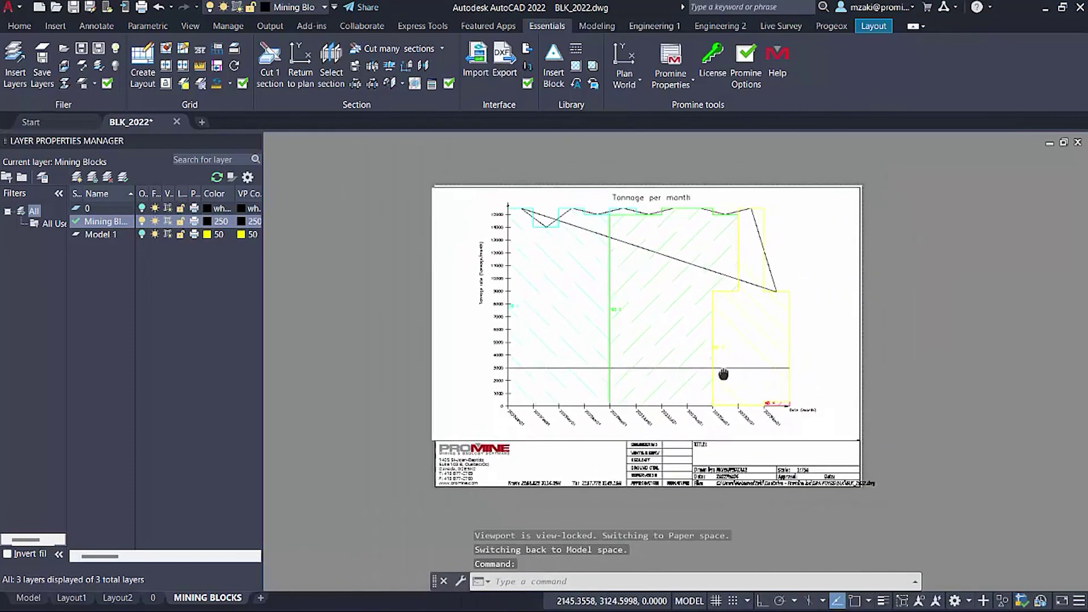